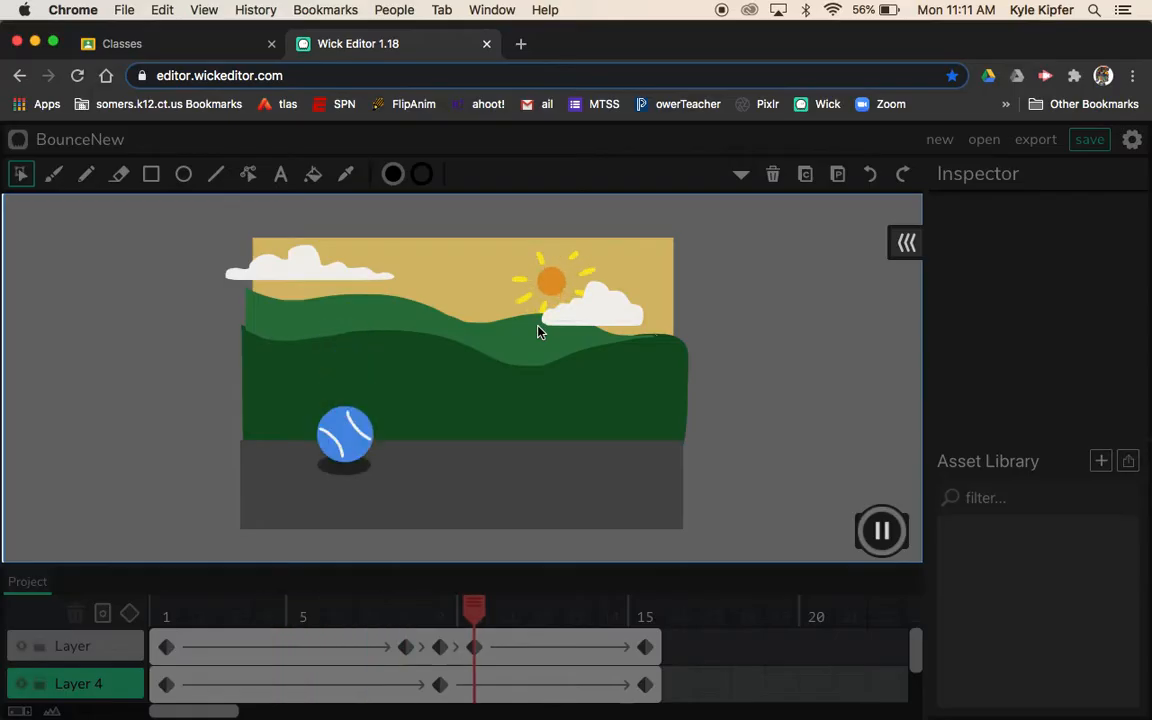
Step: Preview the finished ball bounce animation and examine its layers in the timeline
click(880, 532)
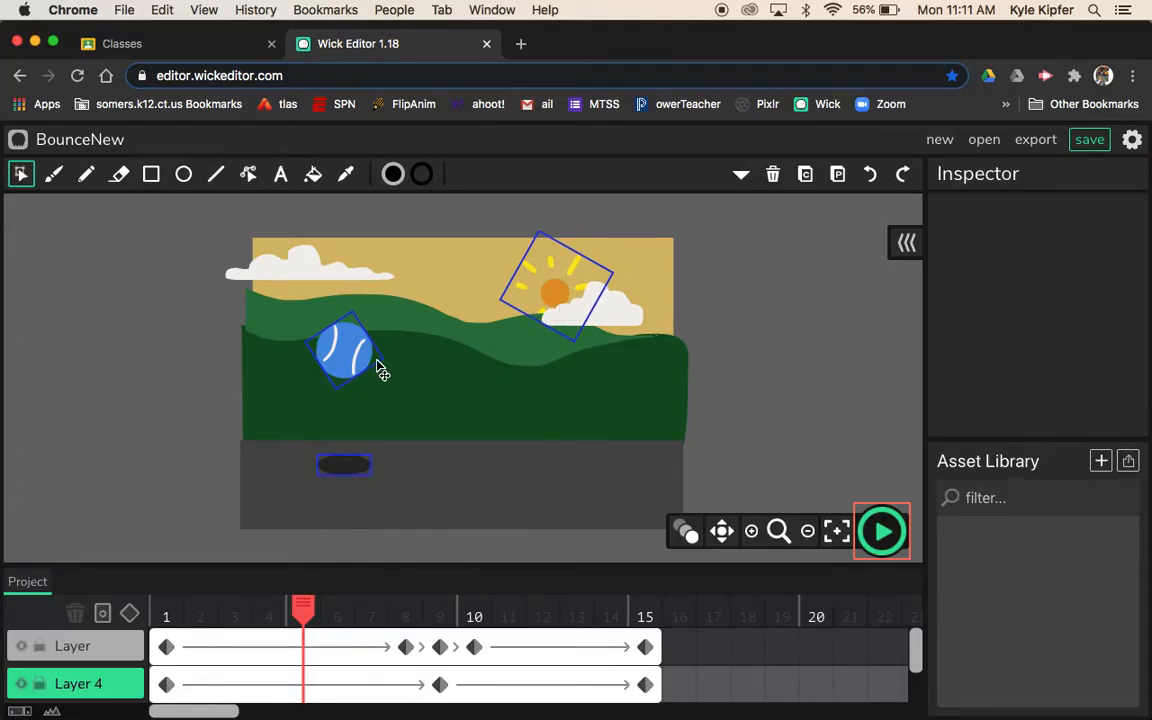
click(882, 531)
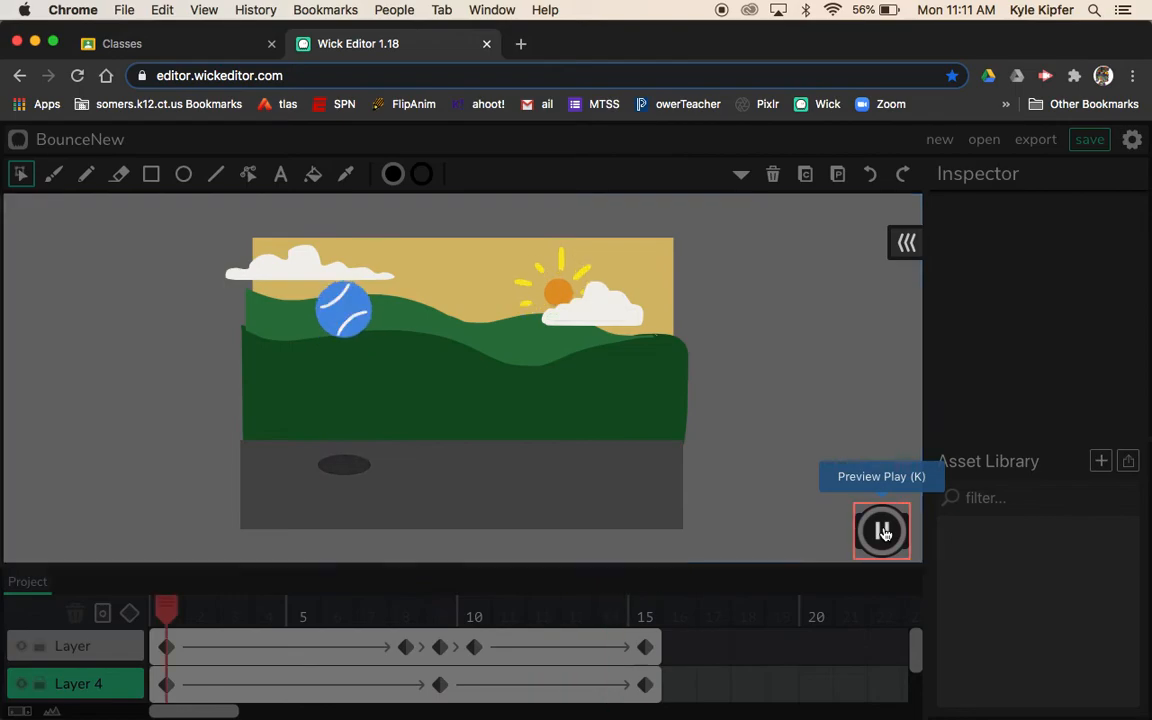
click(882, 531)
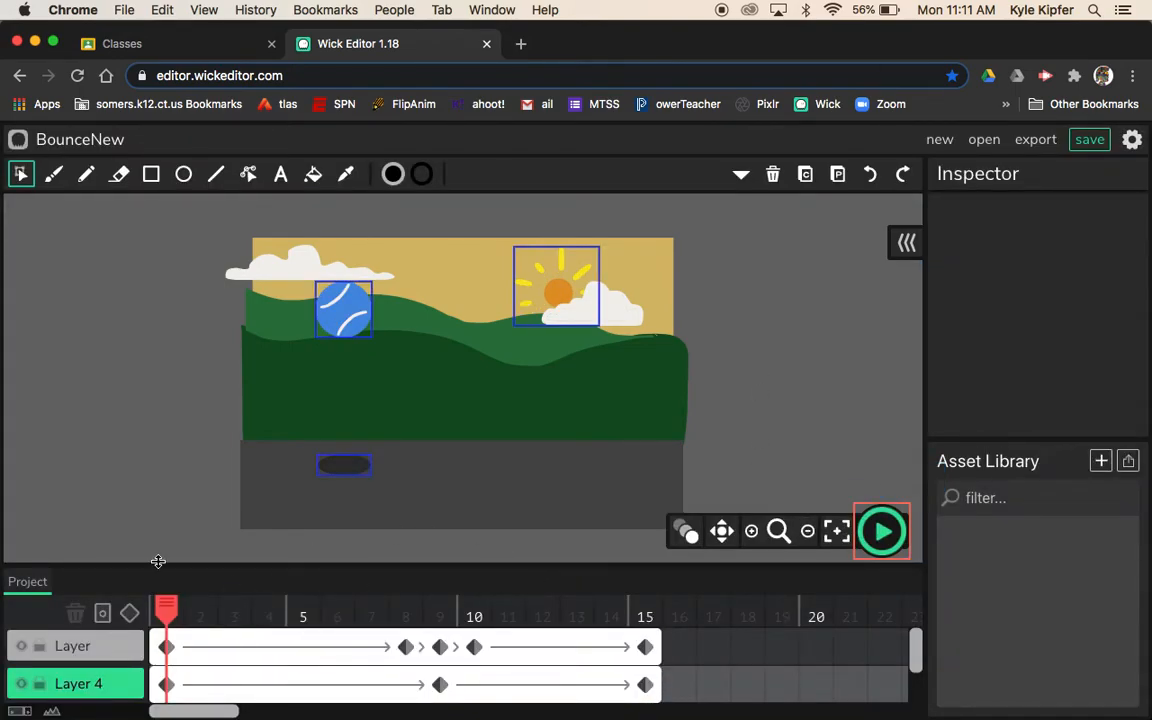
drag(173, 563, 175, 435)
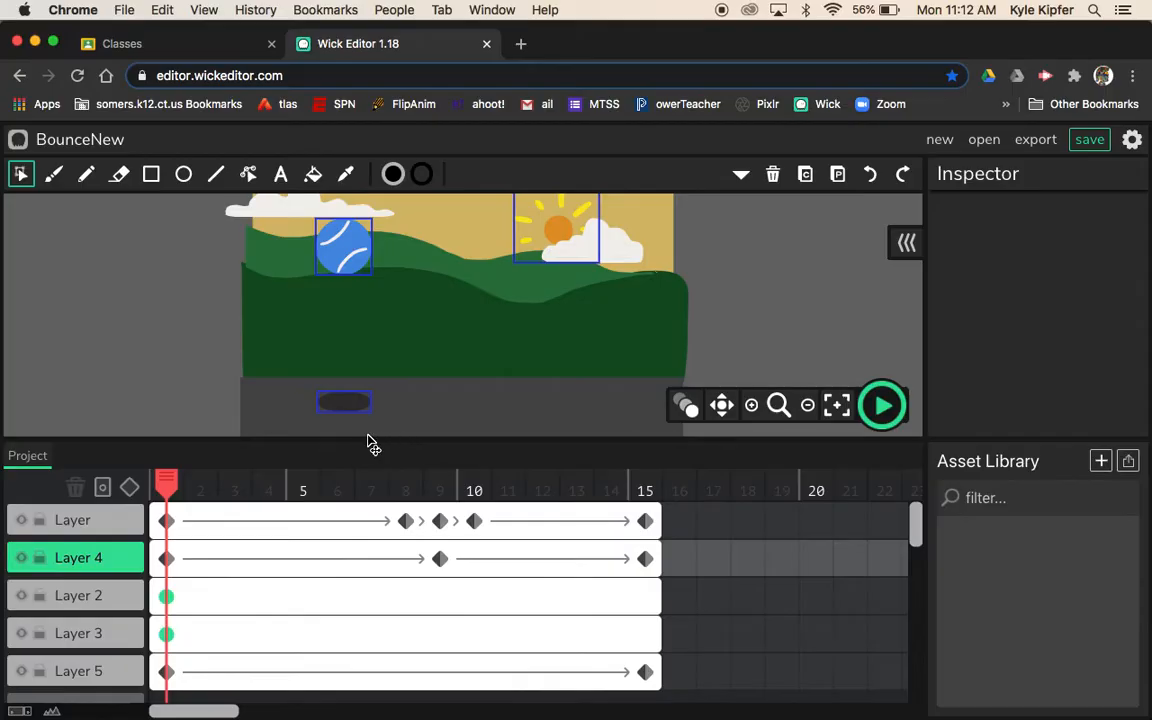
drag(322, 440, 324, 553)
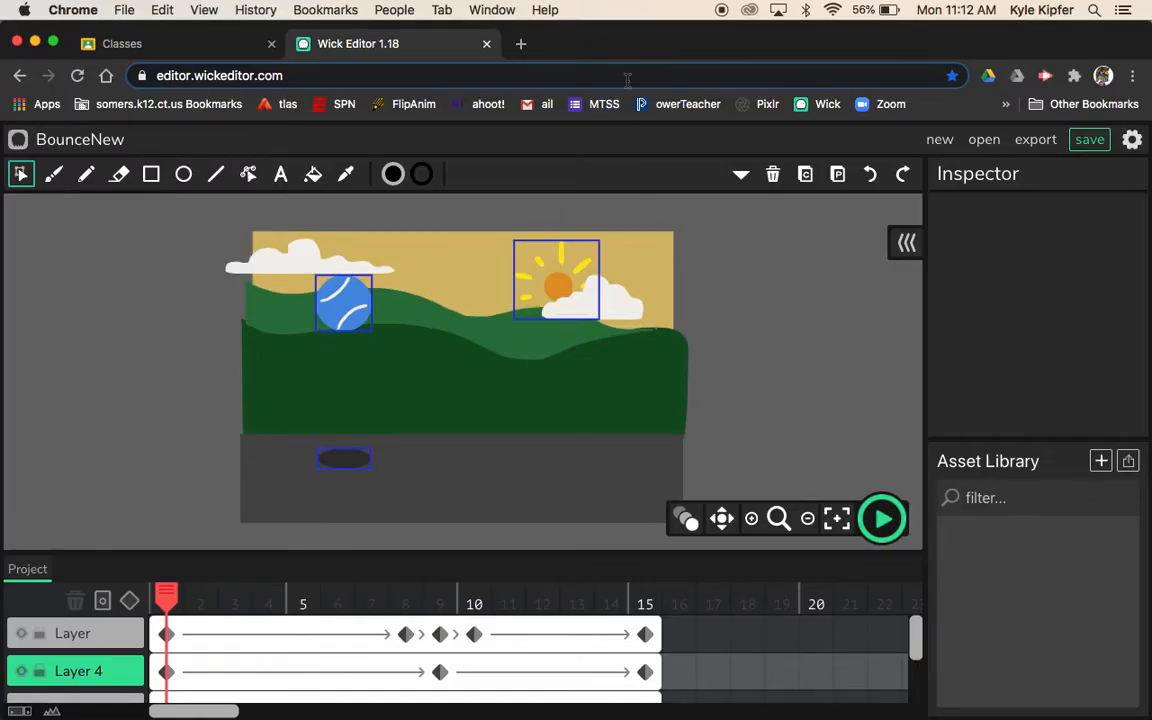
Step: Create a new blank project and set the Ellipse tool's stroke width to 4
click(933, 142)
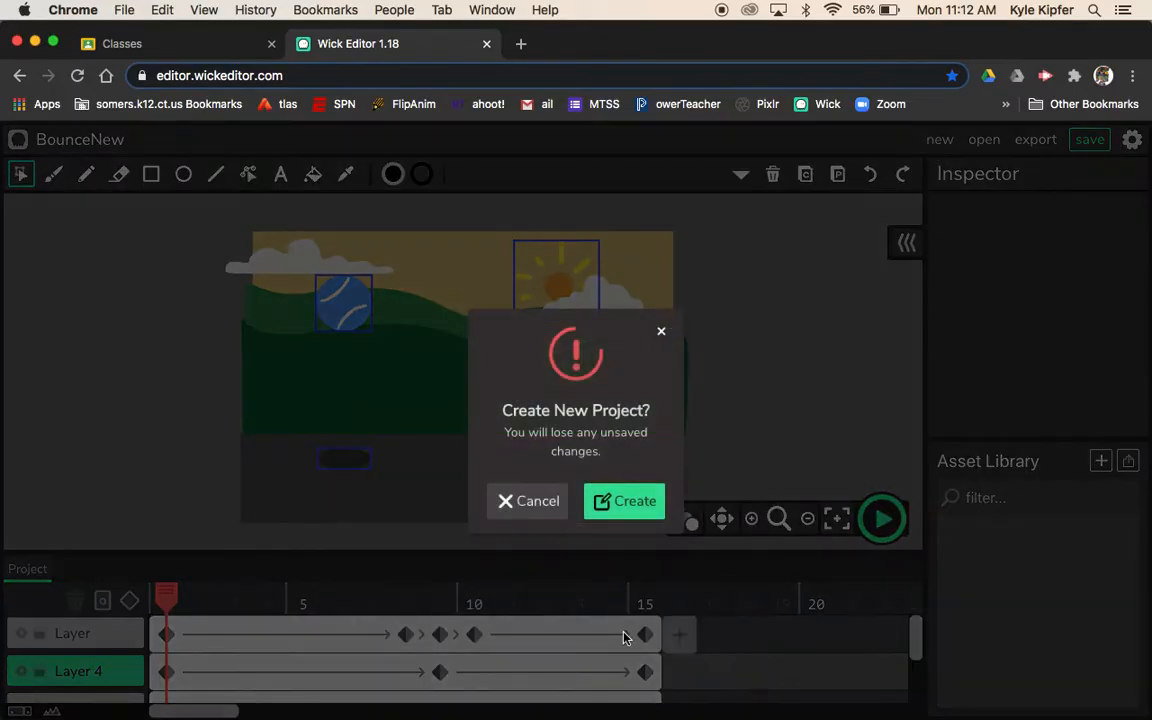
click(634, 510)
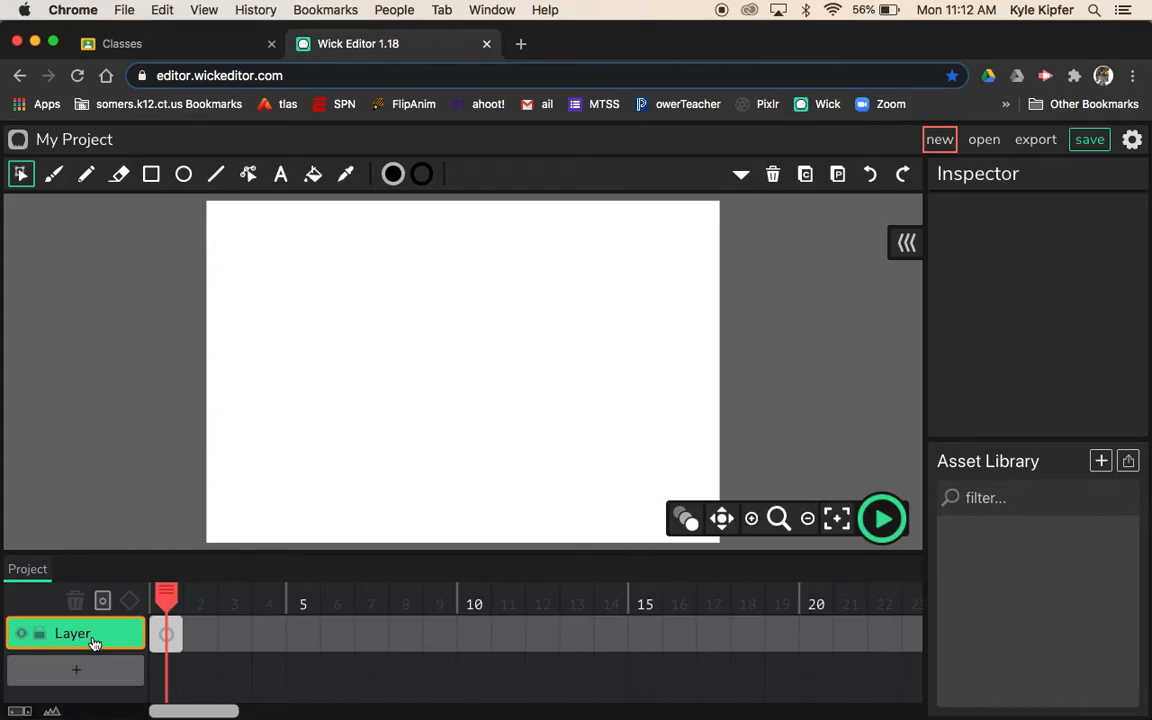
click(183, 174)
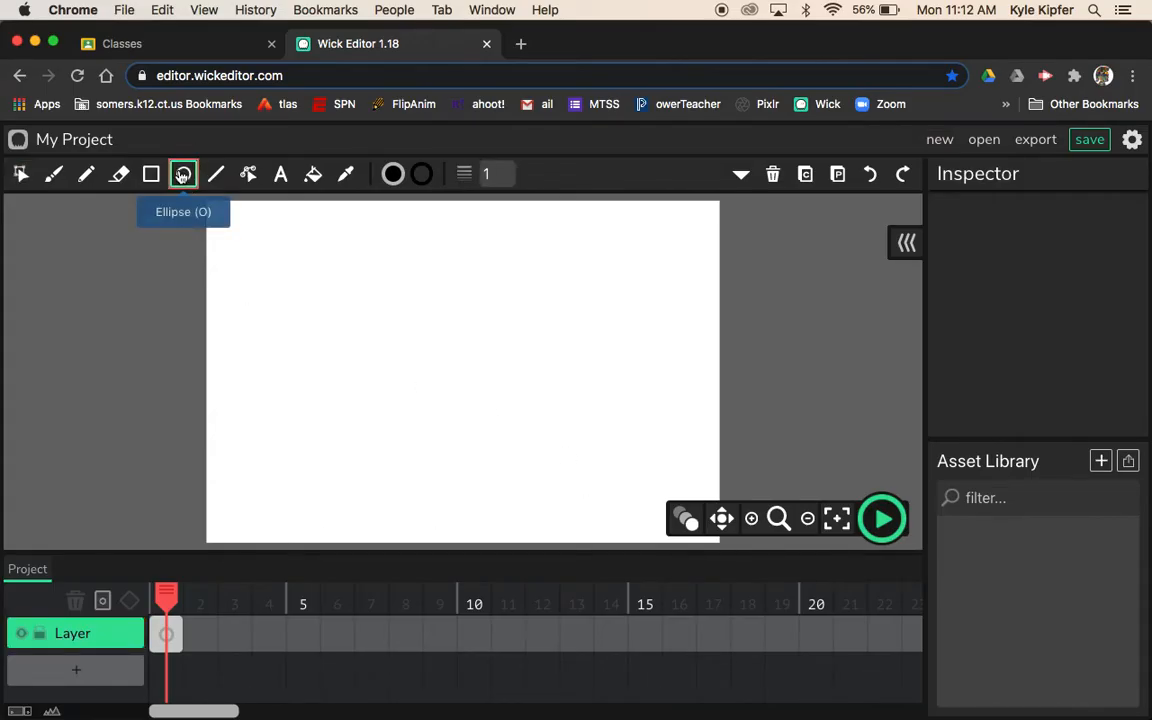
click(490, 175)
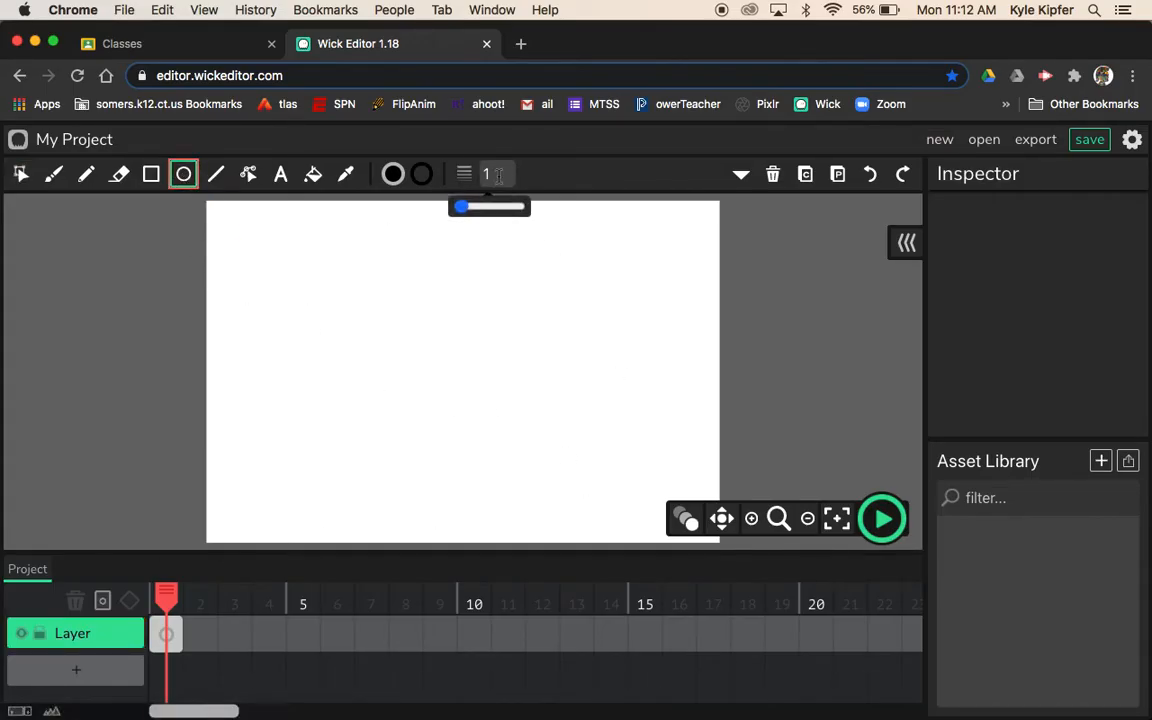
click(496, 173)
text(4)
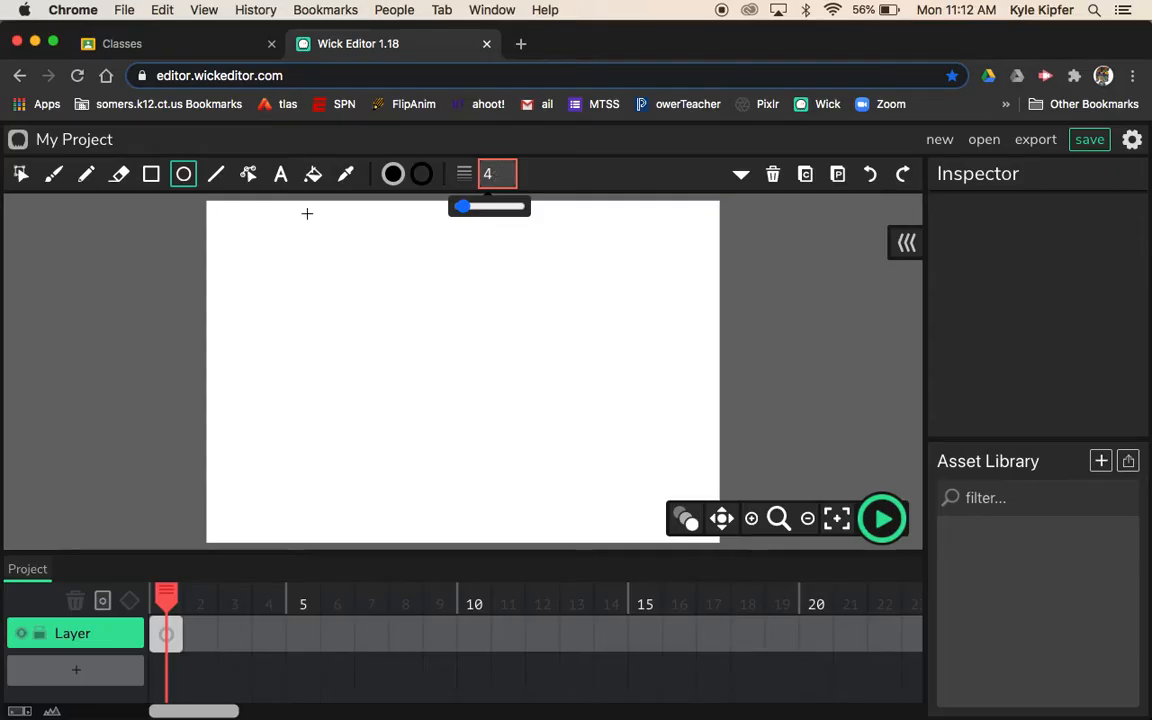
Step: Set the fill color to green (7ED321) and the stroke color to white (FFFFFF)
click(393, 174)
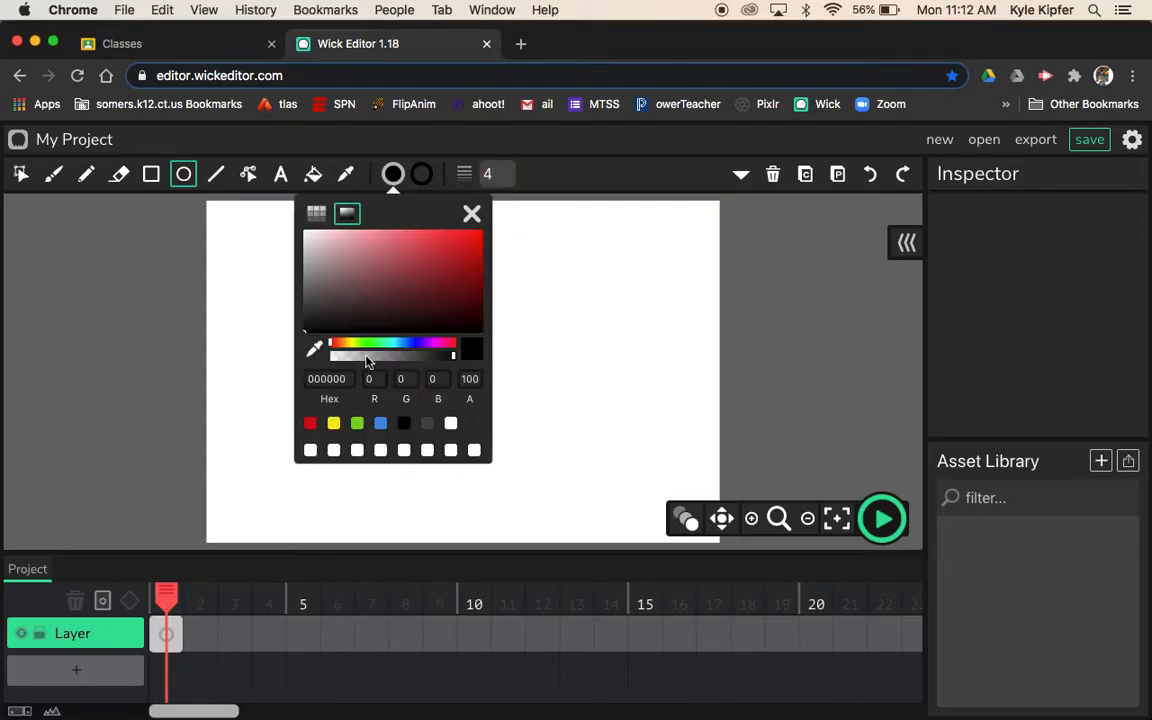
click(357, 424)
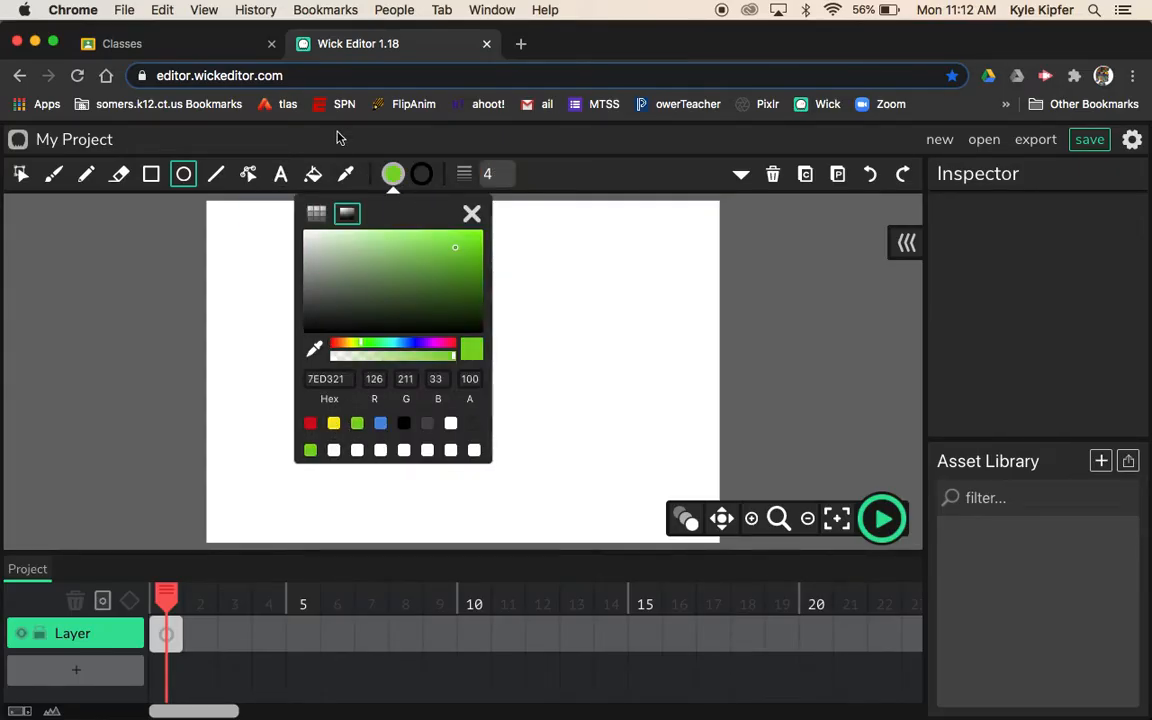
click(423, 178)
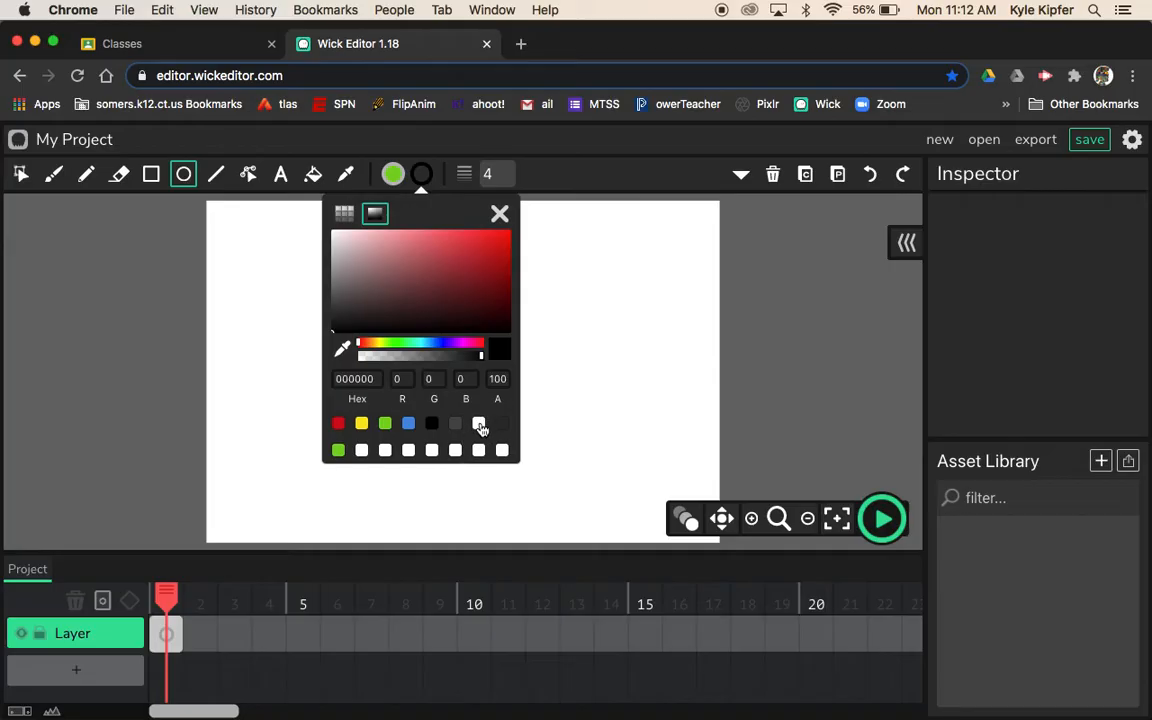
click(479, 424)
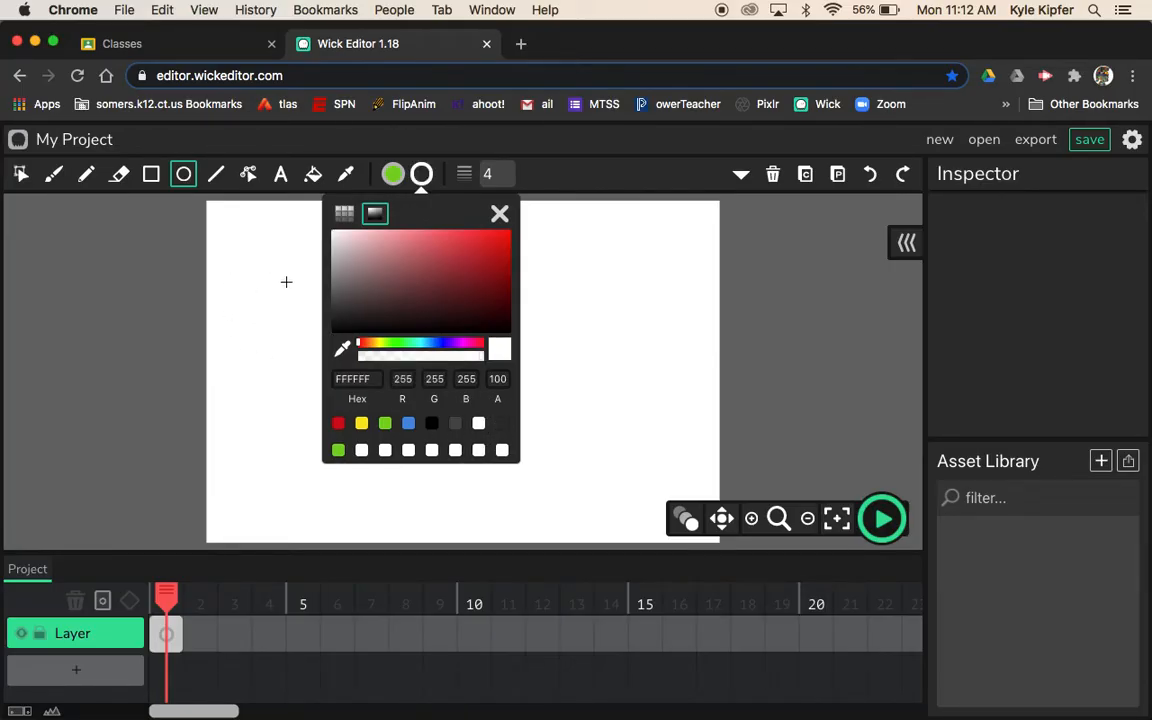
click(499, 211)
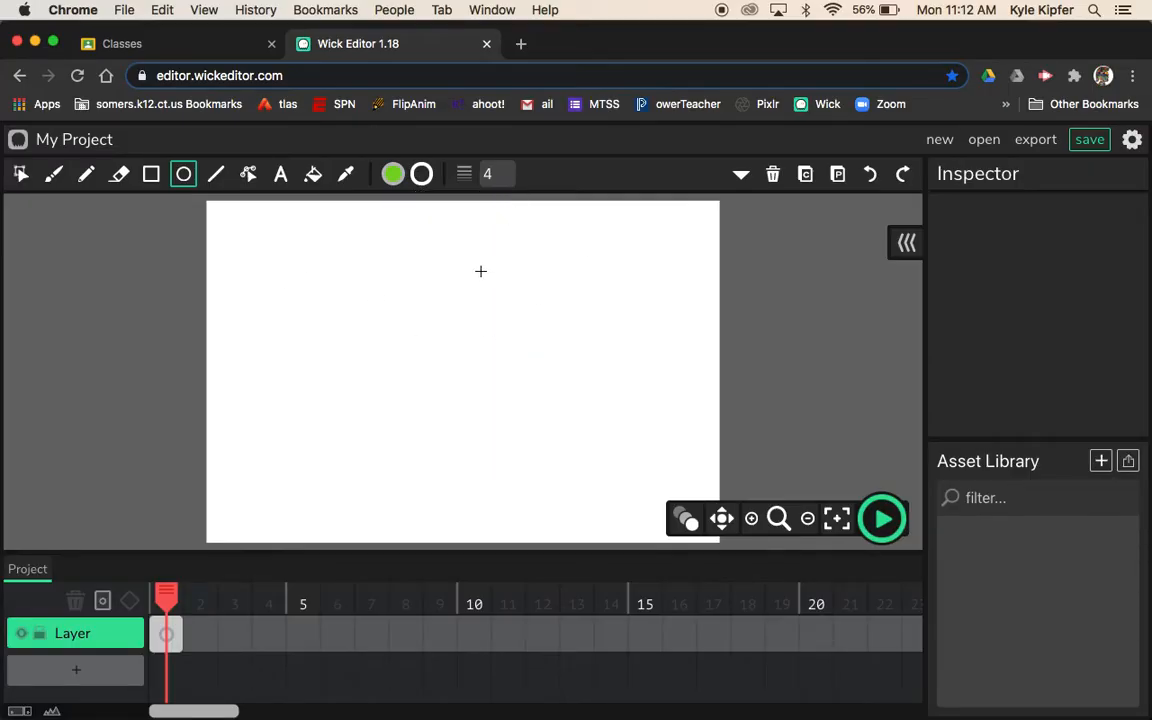
Step: Name the project ballbounce and apply a light purple background color (C295E2) in the project settings
click(1132, 140)
click(453, 368)
text(b)
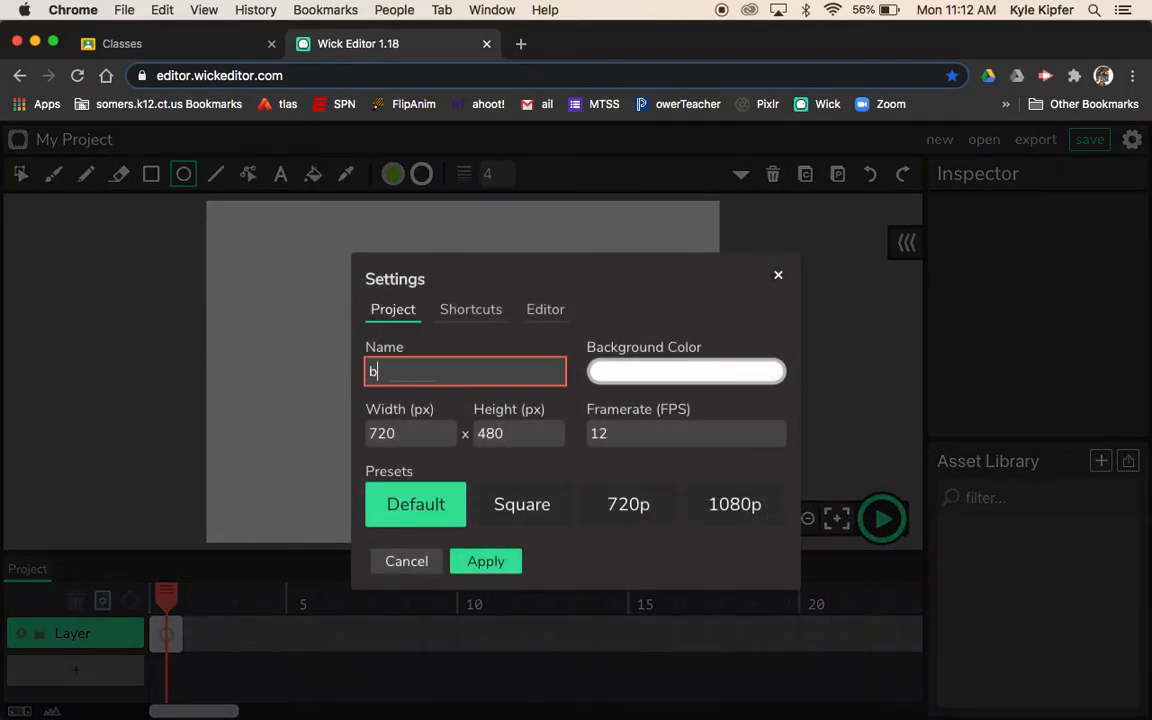
text(allbounce)
click(655, 373)
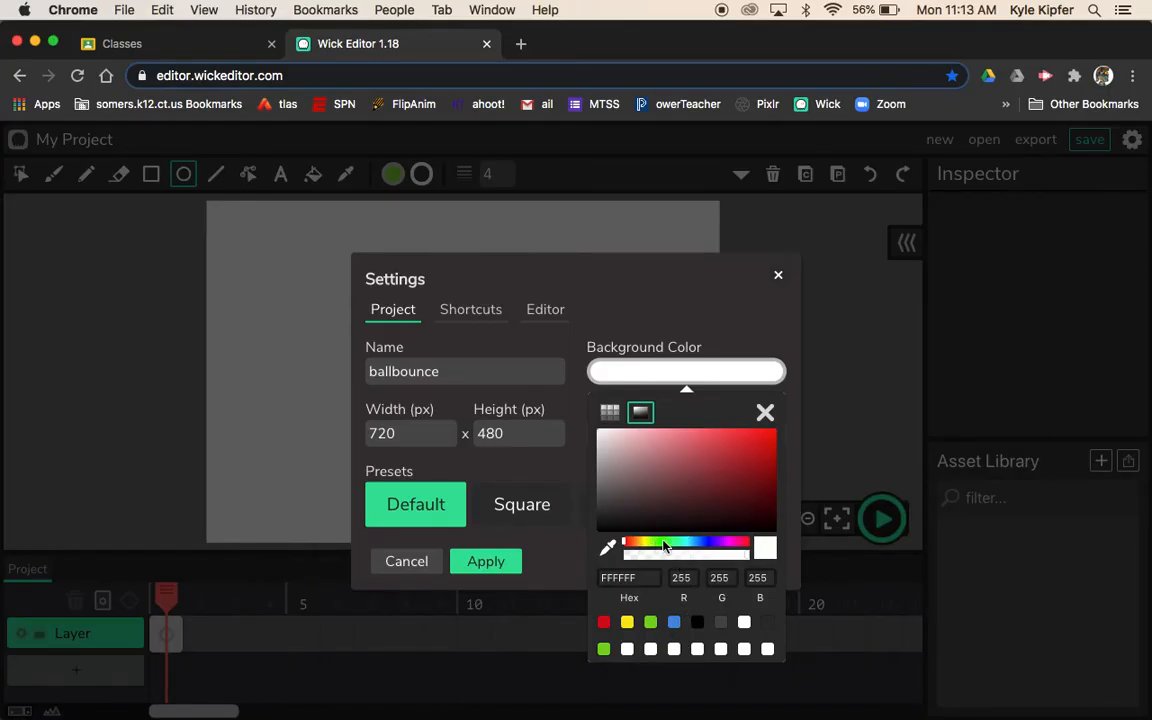
click(721, 545)
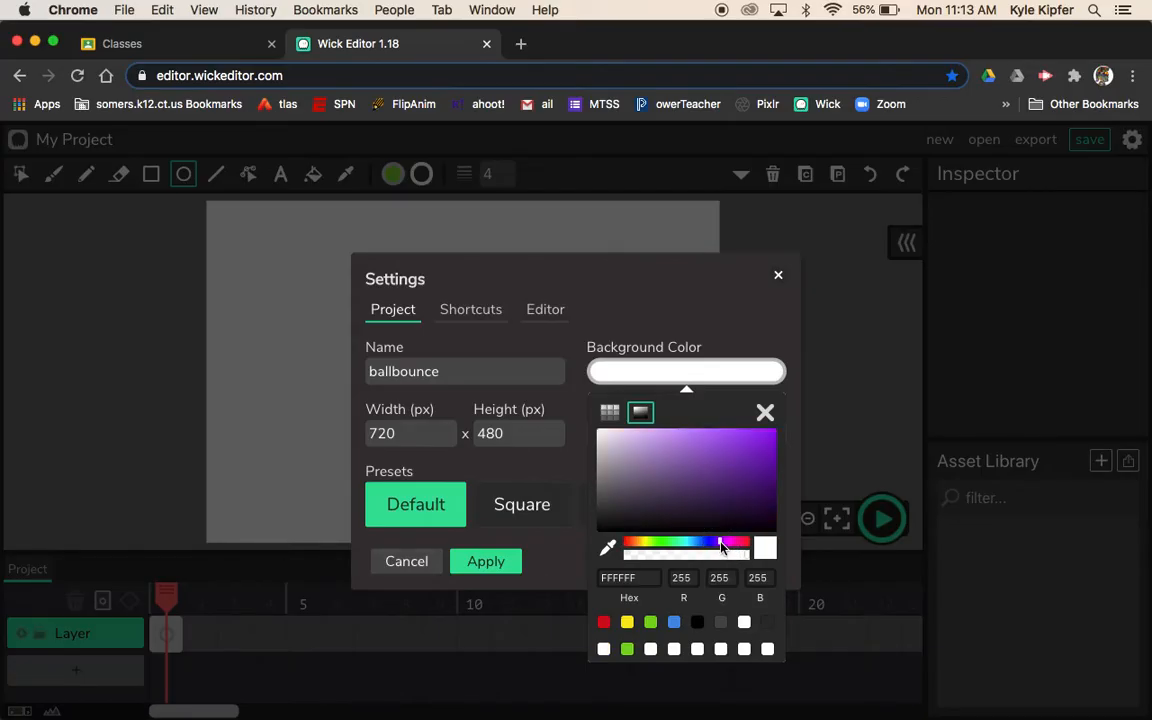
click(658, 445)
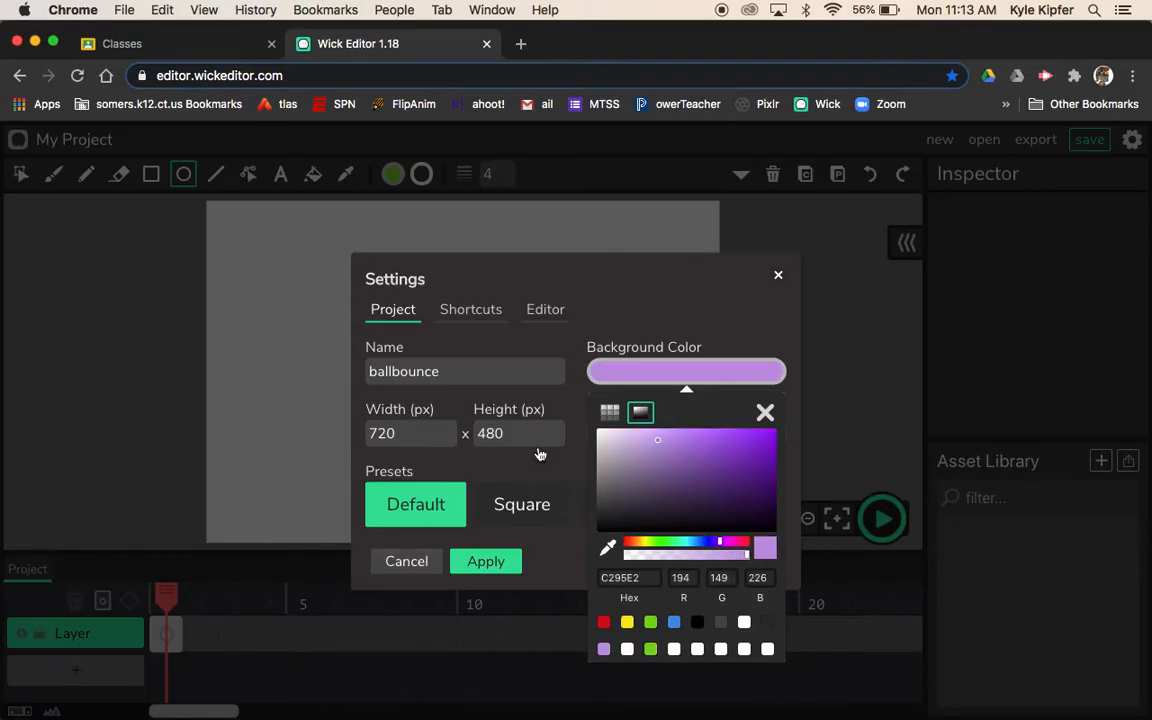
click(555, 545)
click(488, 561)
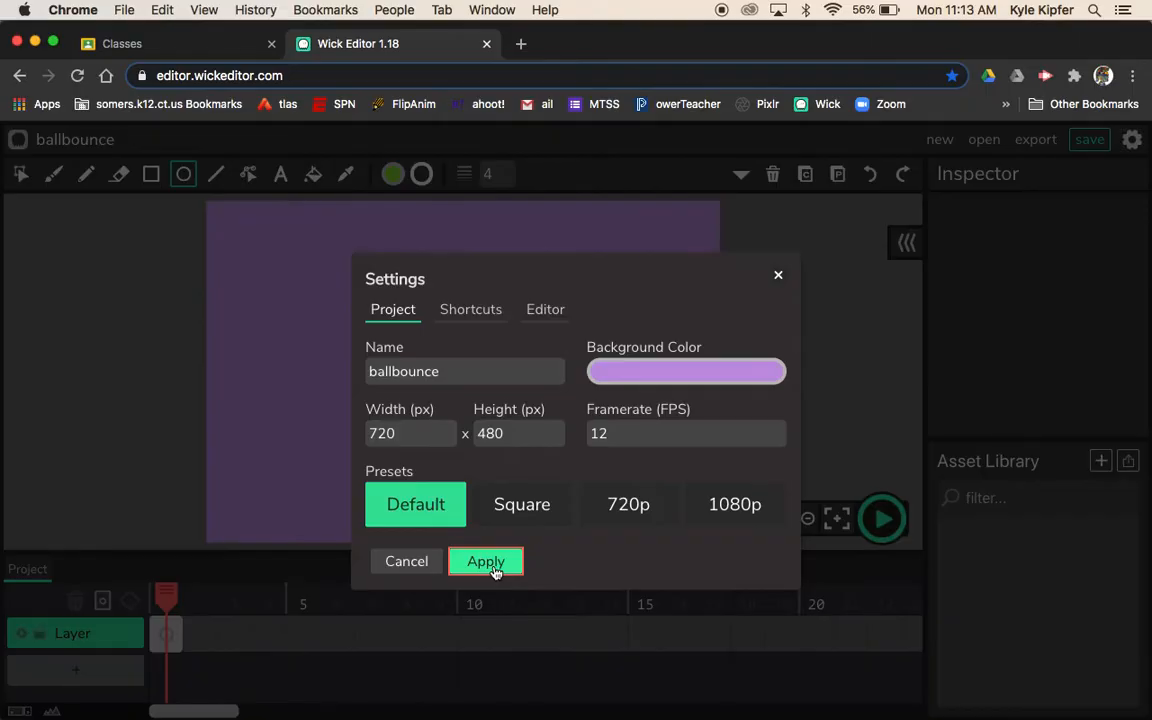
click(779, 275)
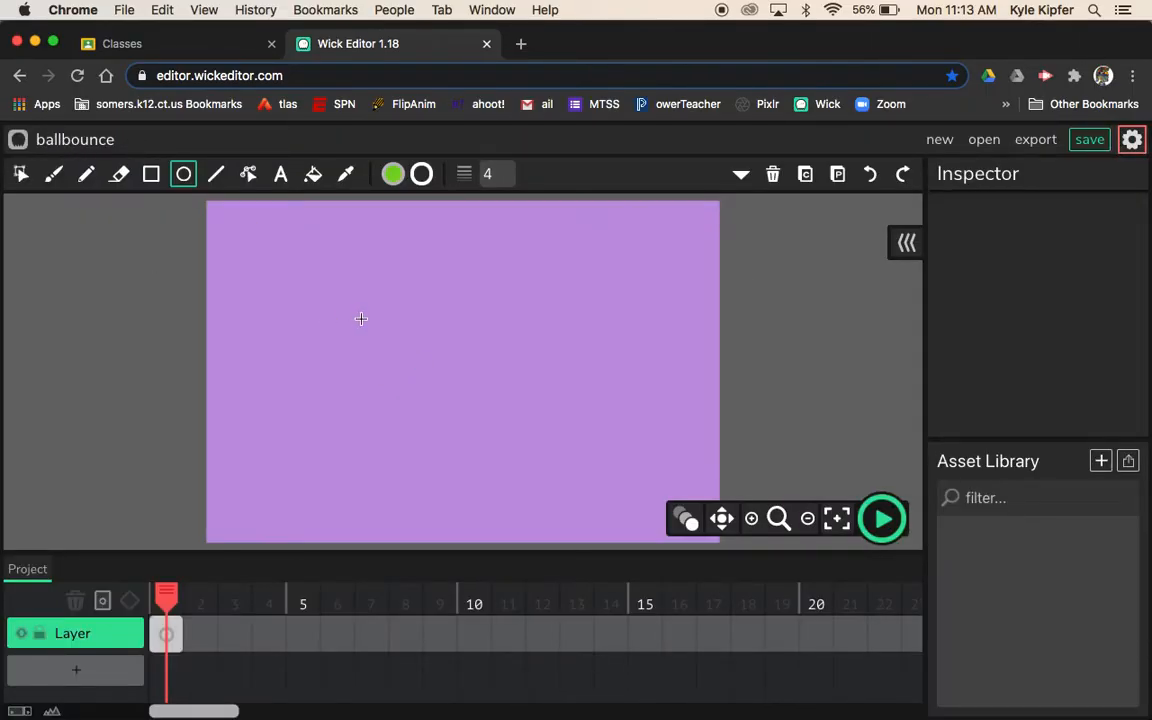
Step: Draw a green circle with a white outline in the canvas's upper-left area and add two curved white seam lines with the Pencil
drag(273, 248, 354, 262)
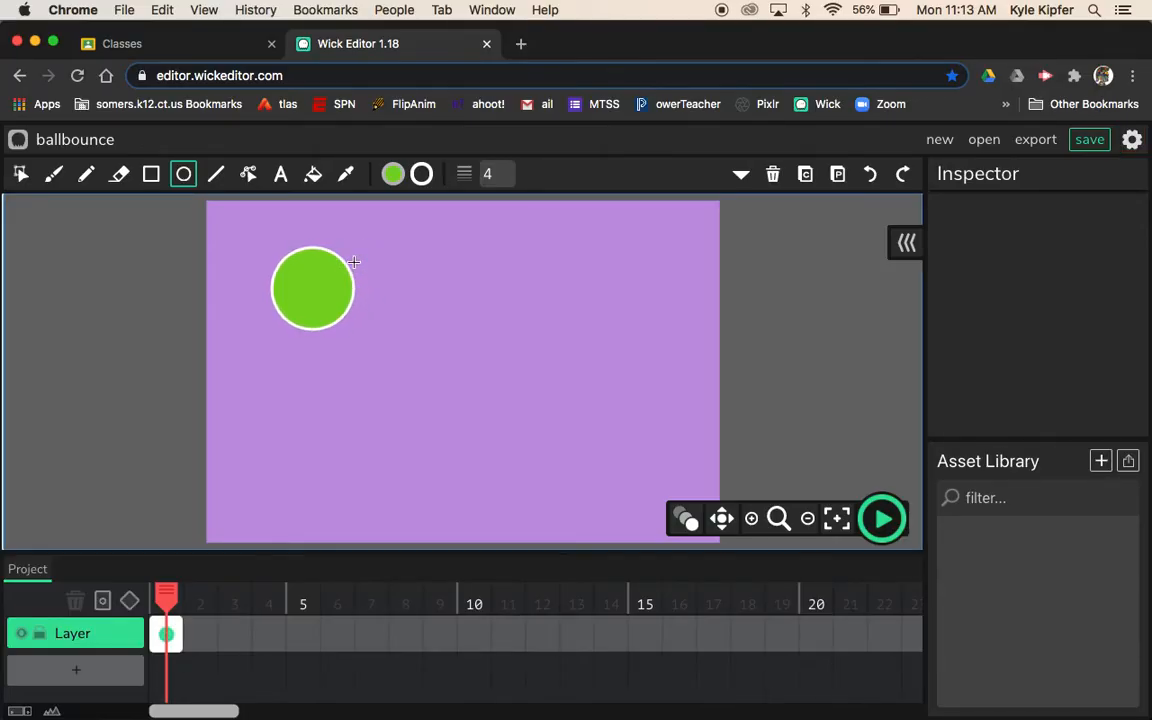
click(84, 178)
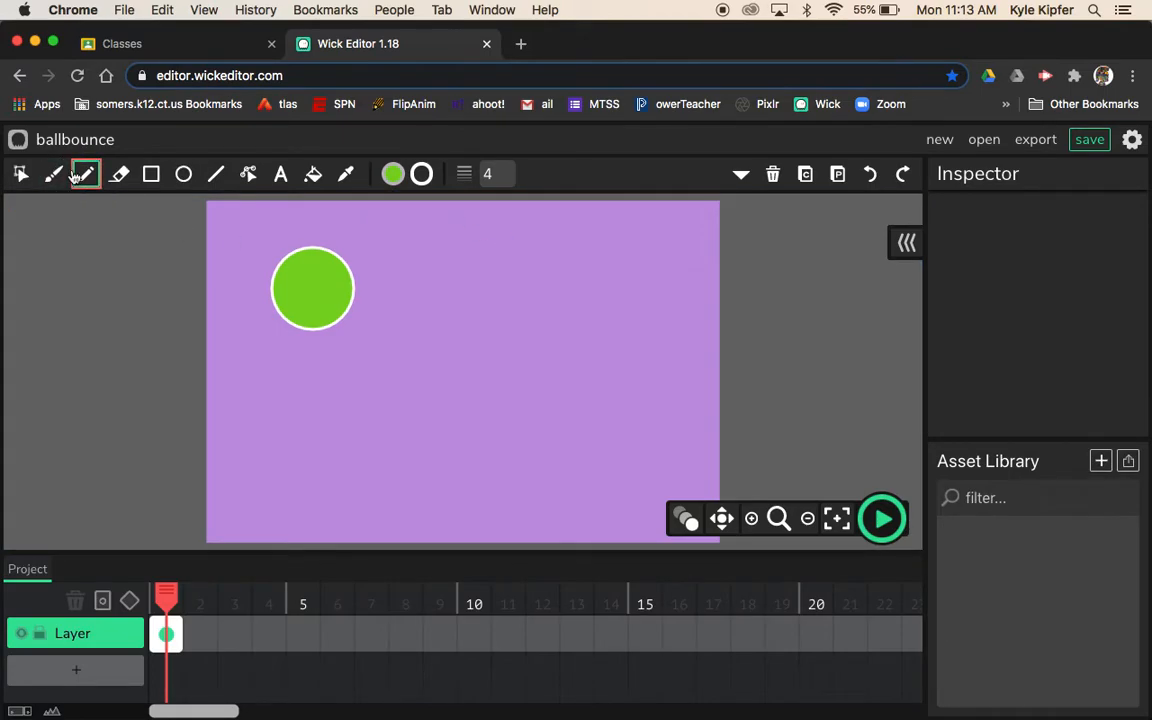
click(491, 174)
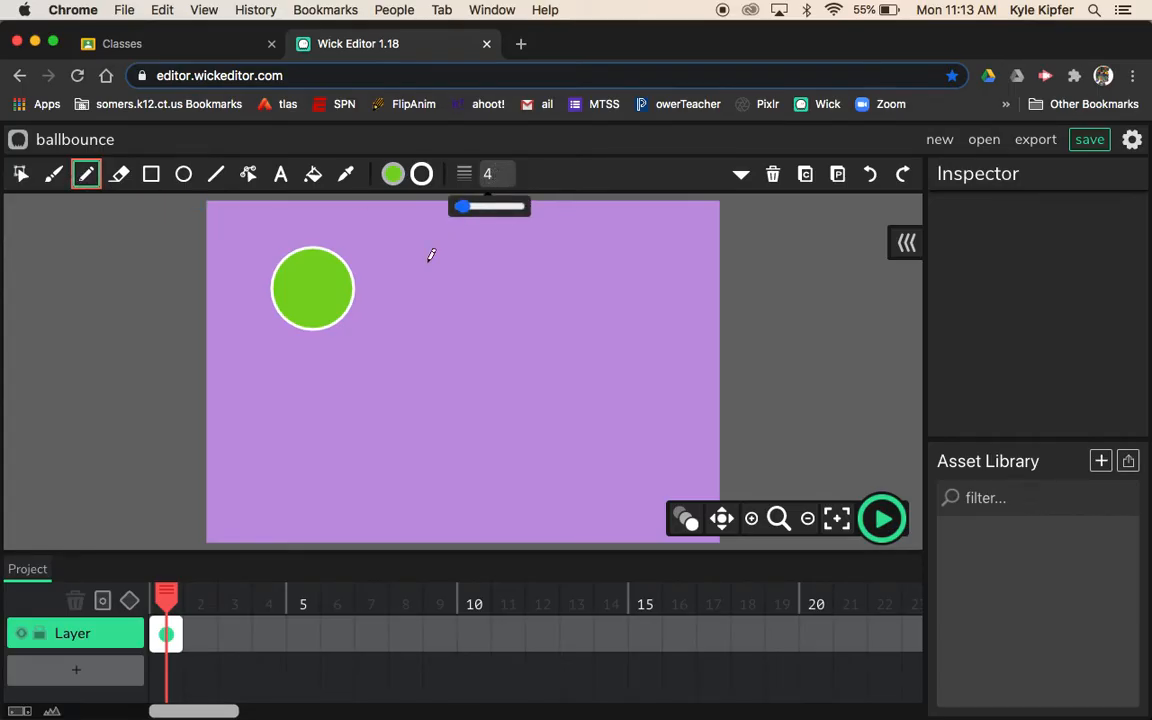
drag(283, 276, 317, 324)
mouse_move(326, 256)
mouse_down()
mouse_move(341, 299)
mouse_move(348, 292)
mouse_up()
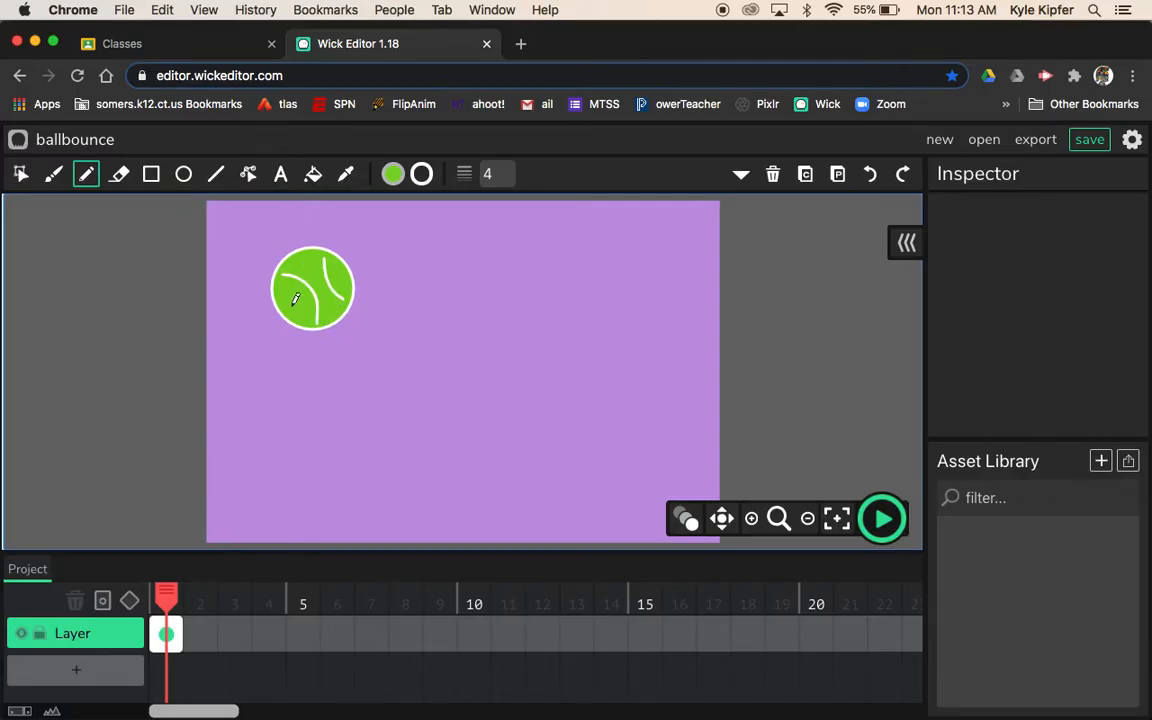
Step: Refine the curvature of the ball's two seam lines with the Path Cursor
click(250, 176)
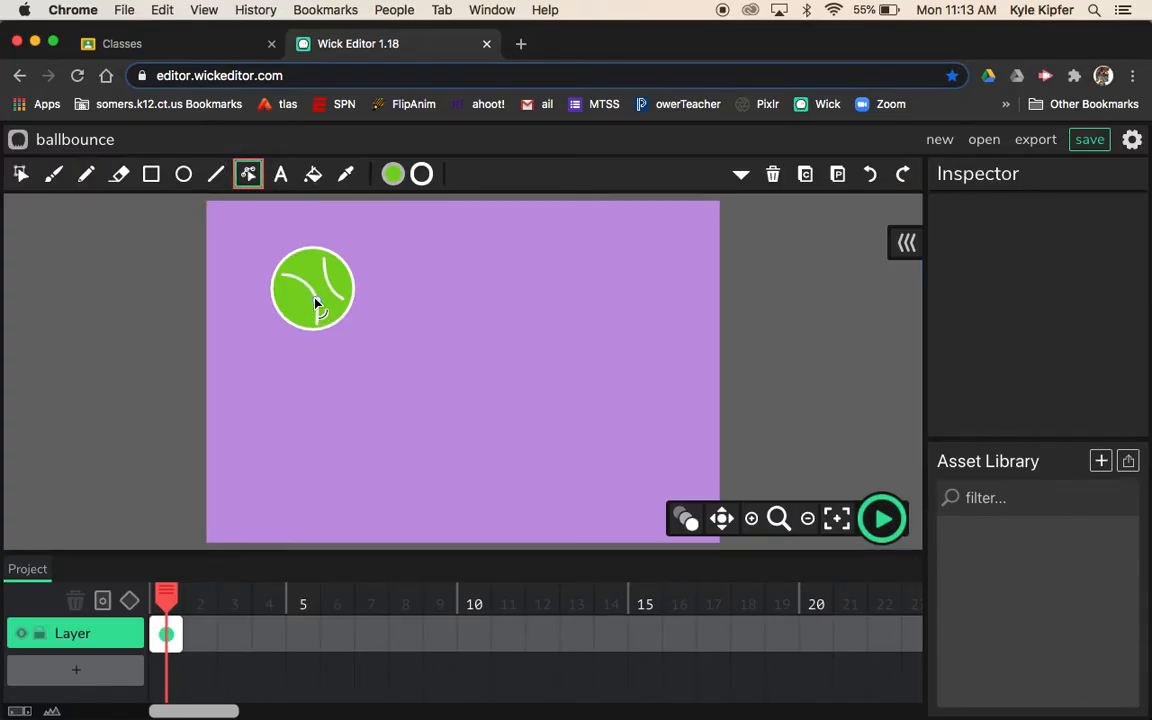
drag(309, 289, 323, 284)
mouse_move(328, 282)
mouse_down()
mouse_move(338, 281)
mouse_move(316, 291)
mouse_move(350, 280)
mouse_move(332, 289)
mouse_up()
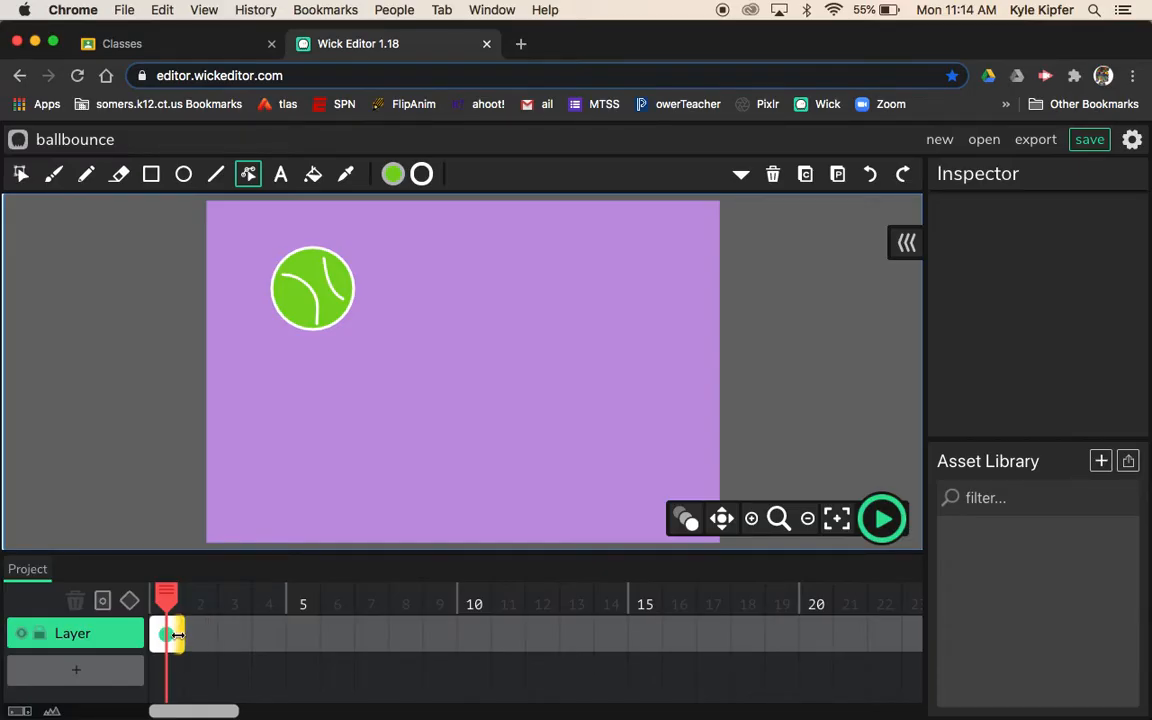
Step: Extend the ball's frame to a length of 20 and add a tween at frame 1
drag(176, 634, 822, 630)
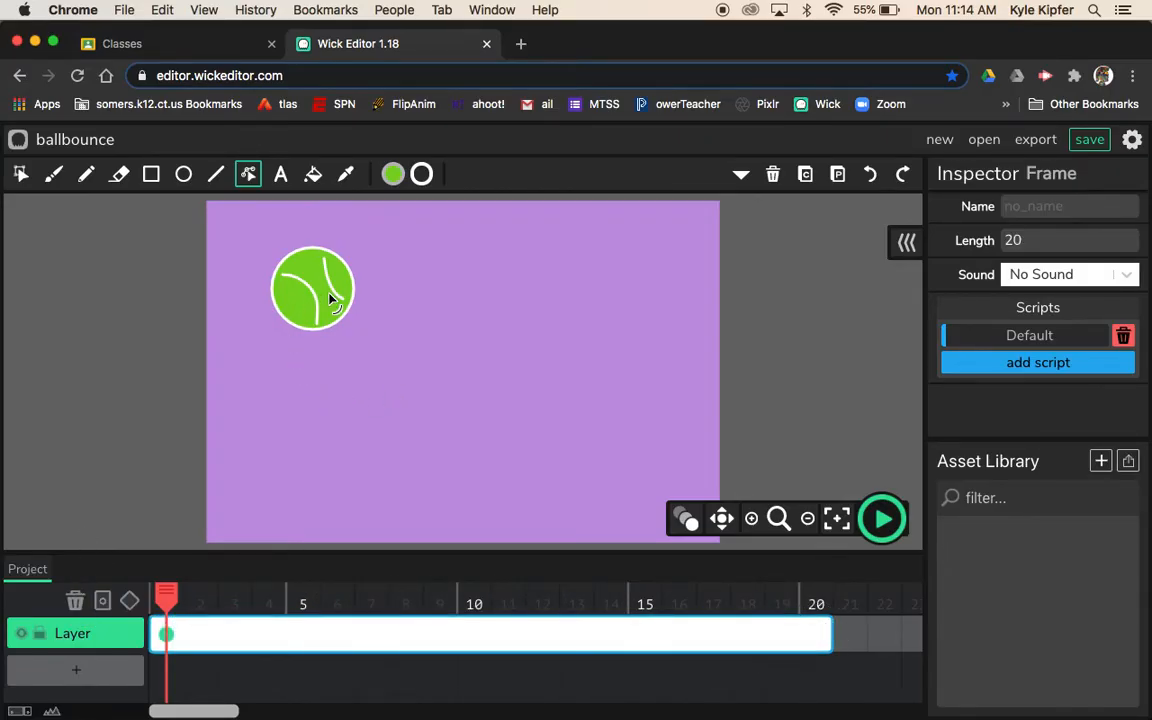
click(131, 602)
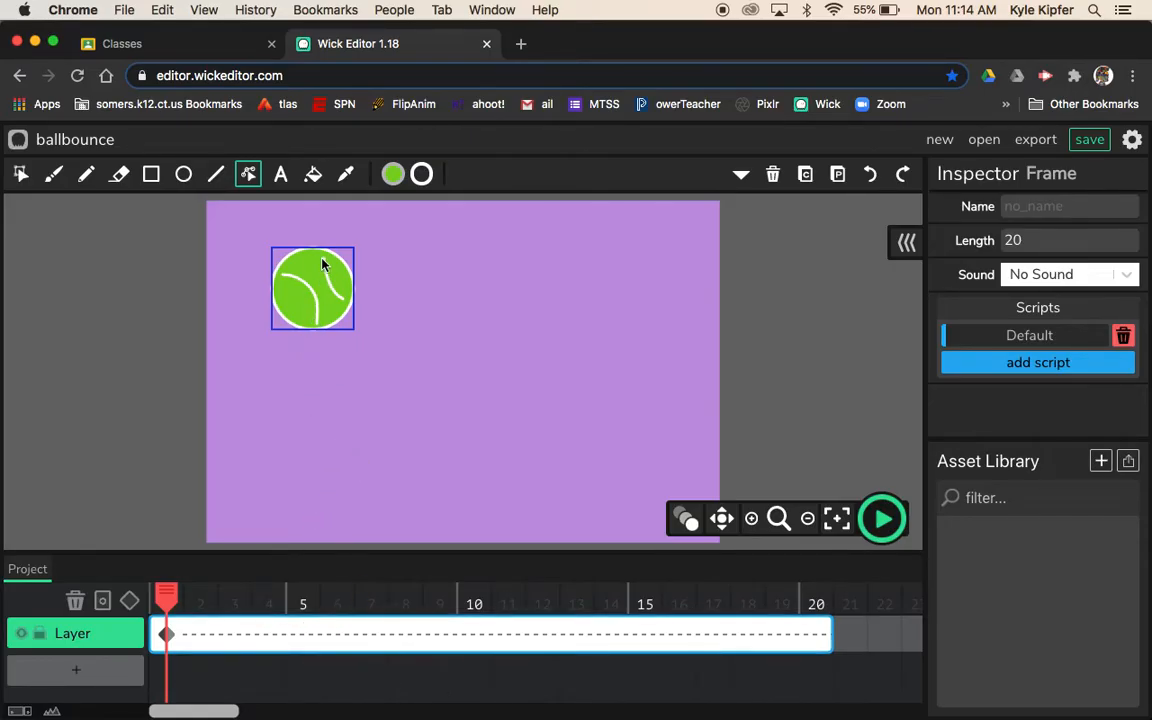
Step: At frame 10, move the ball straight down to near the canvas's lower edge
click(476, 636)
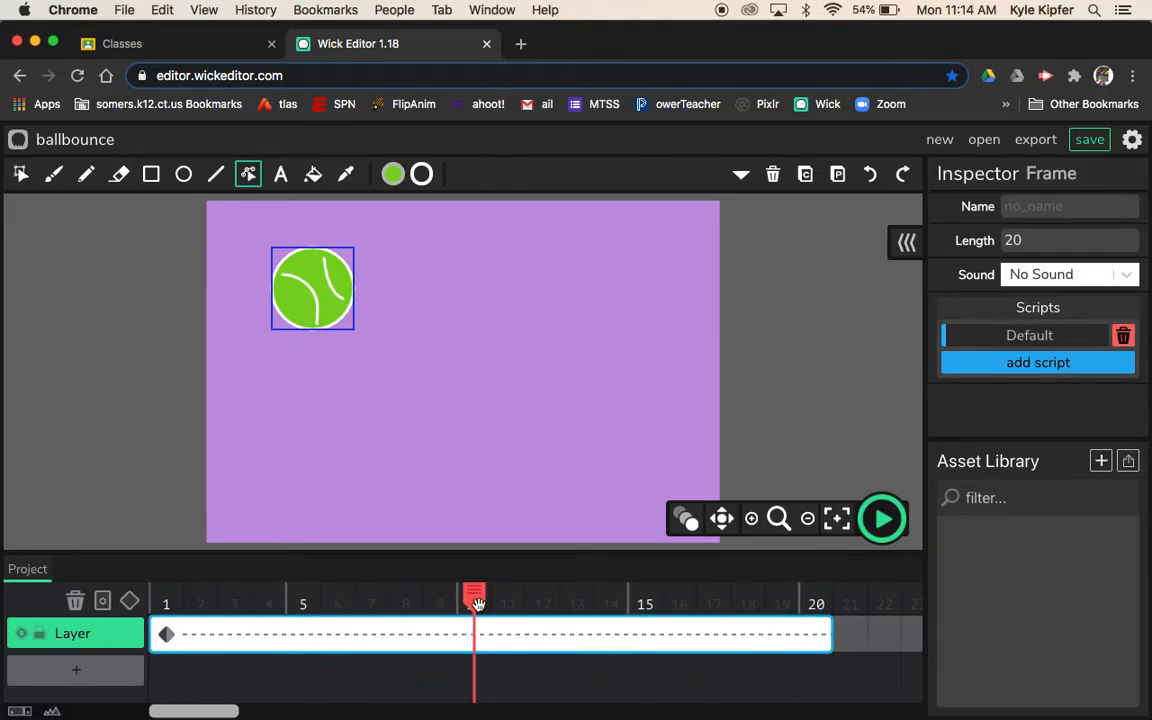
click(332, 318)
mouse_move(332, 318)
mouse_down()
mouse_move(342, 483)
mouse_move(323, 299)
mouse_move(322, 450)
mouse_up()
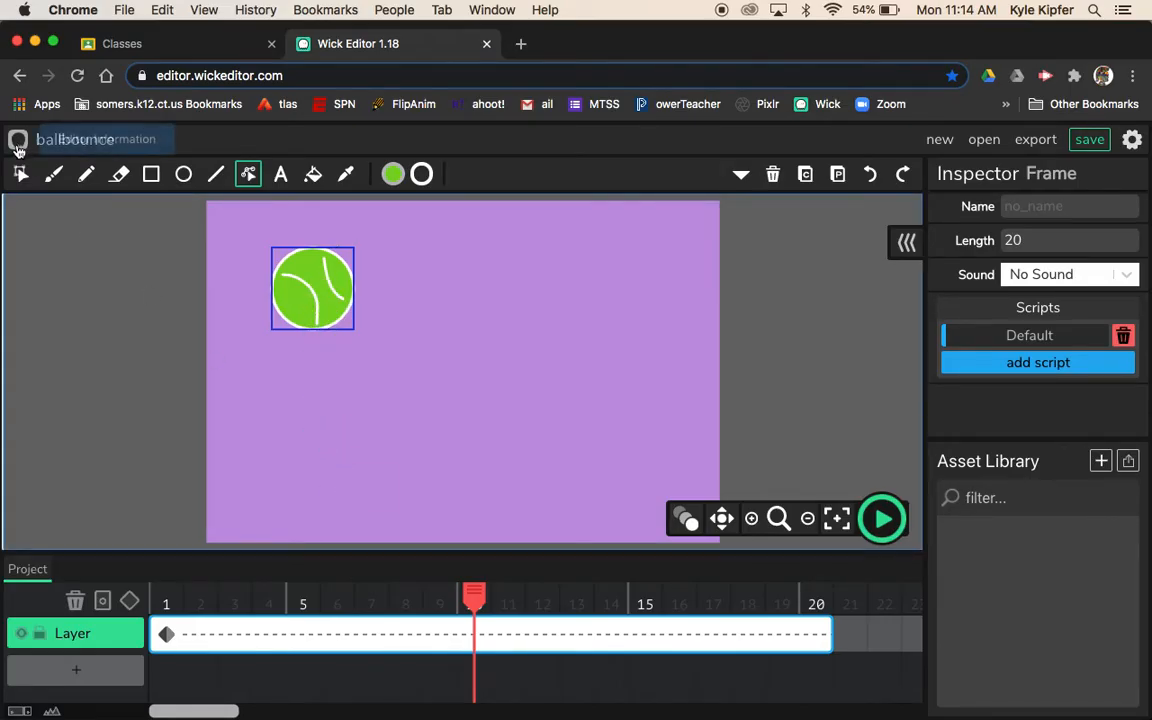
click(19, 176)
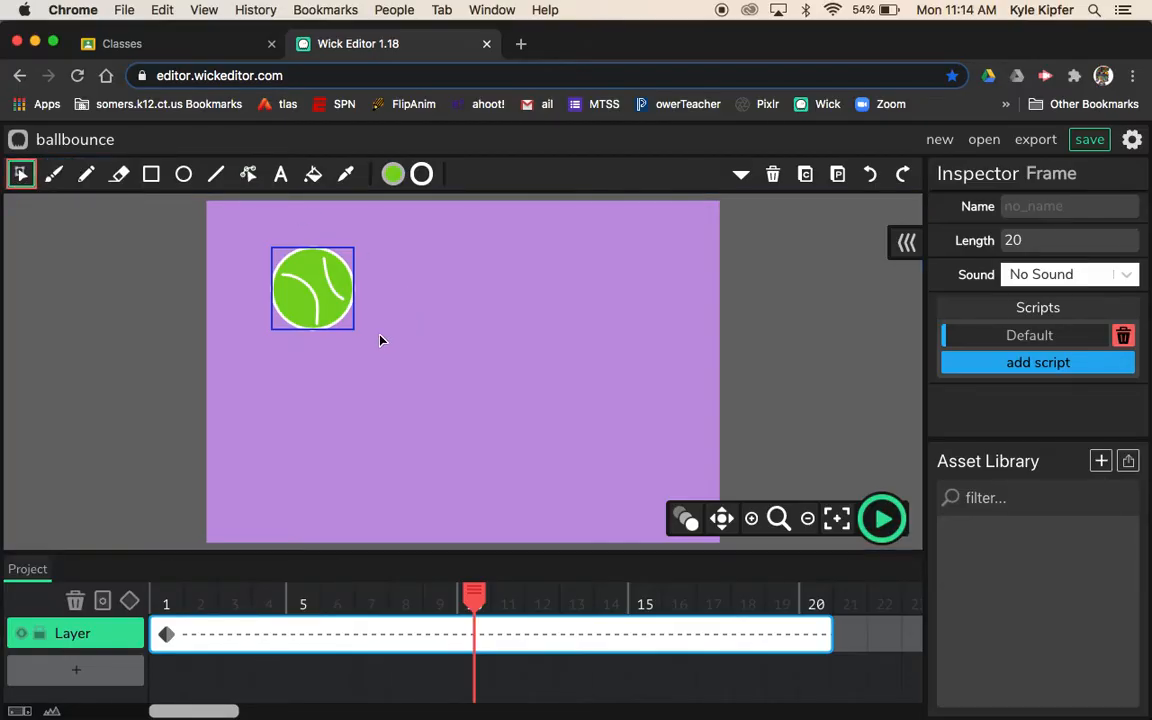
click(325, 323)
drag(325, 323, 326, 464)
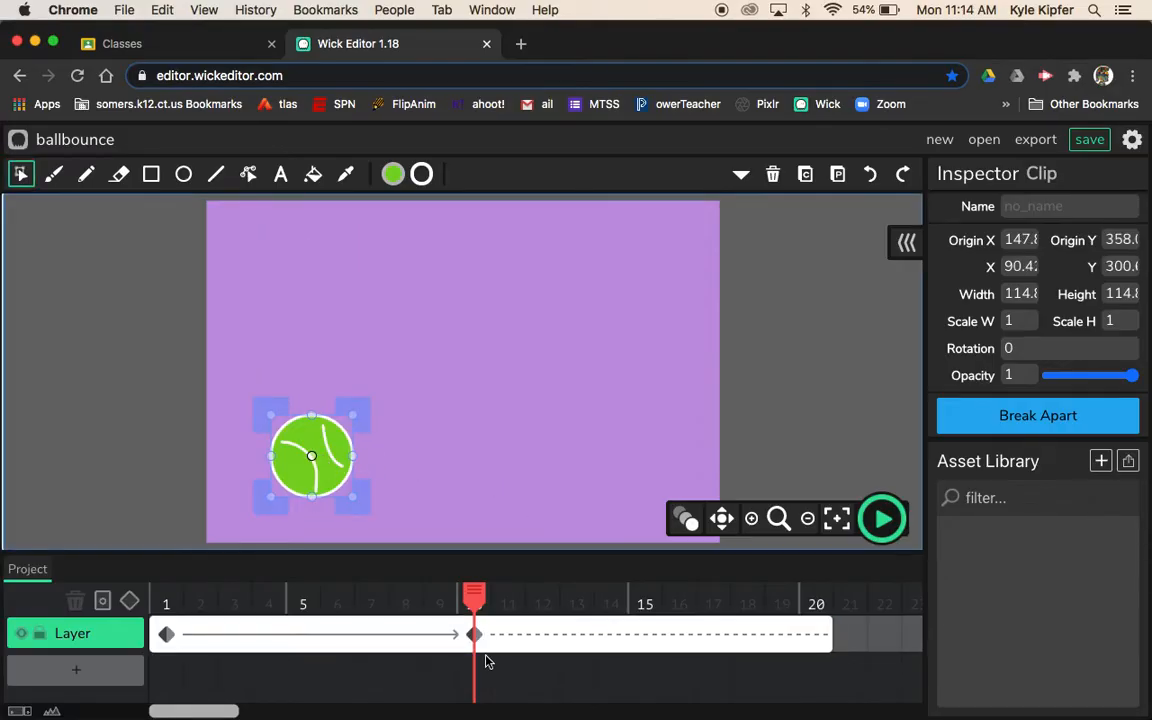
Step: Copy the ball's tween keyframe at frame 10 and paste it at frame 11
drag(479, 602, 527, 582)
drag(440, 583, 477, 581)
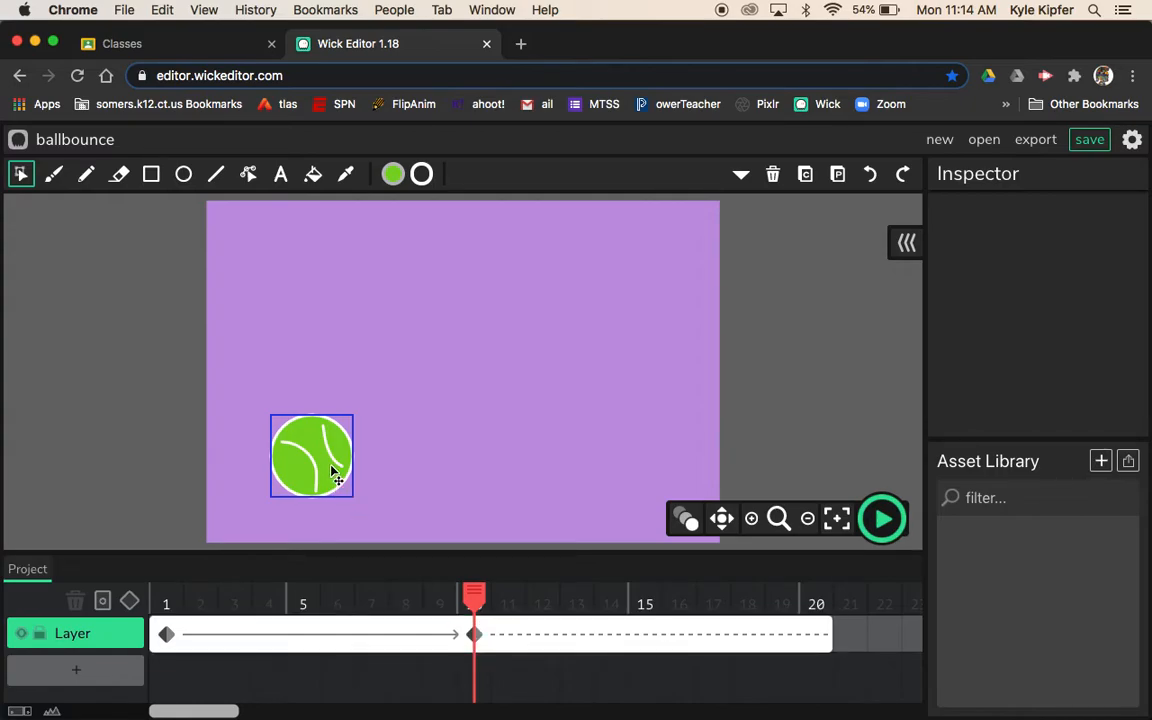
click(474, 634)
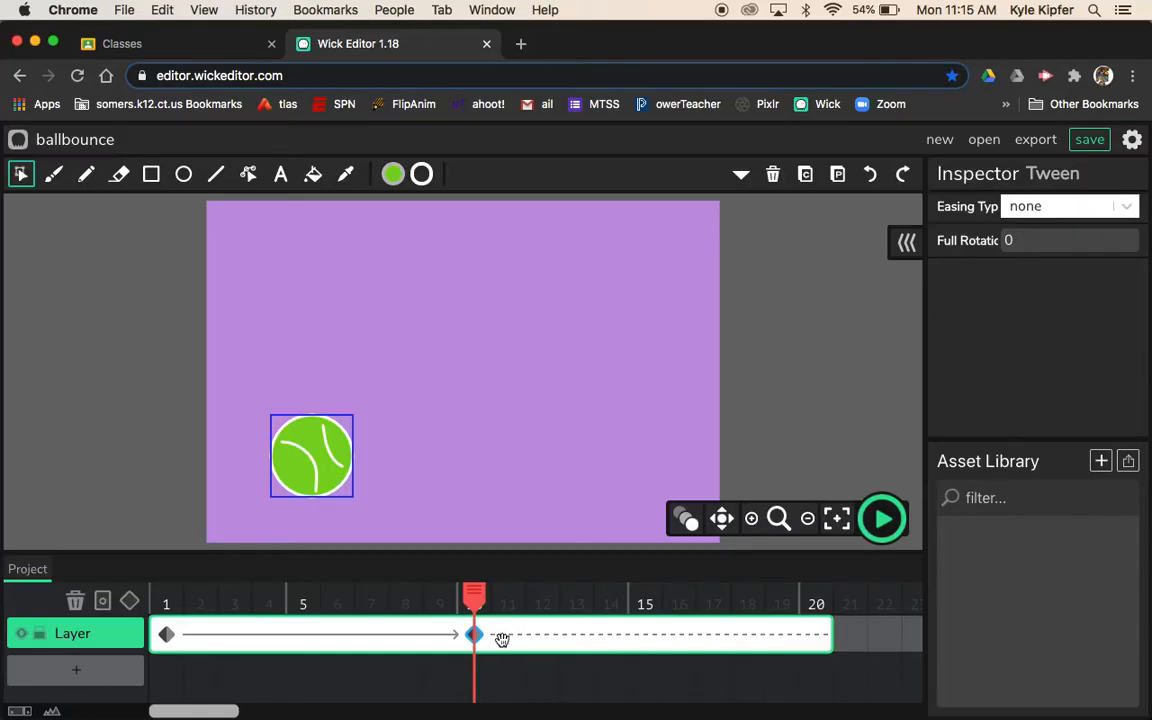
click(507, 638)
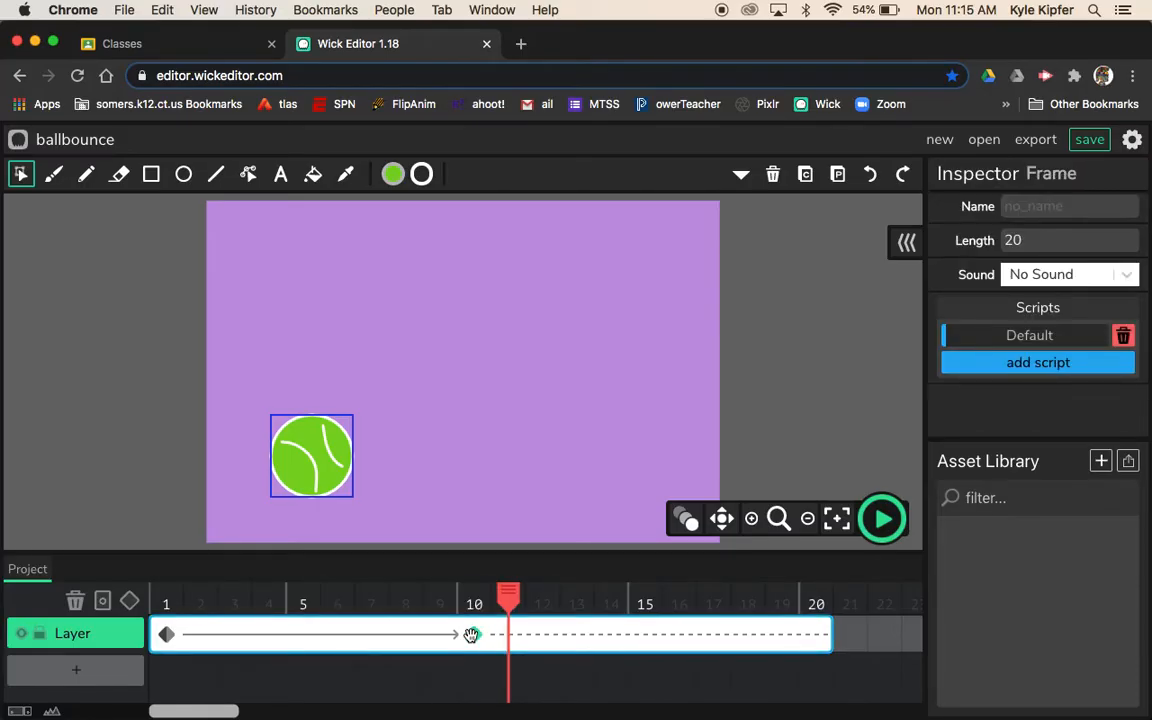
click(478, 636)
click(506, 640)
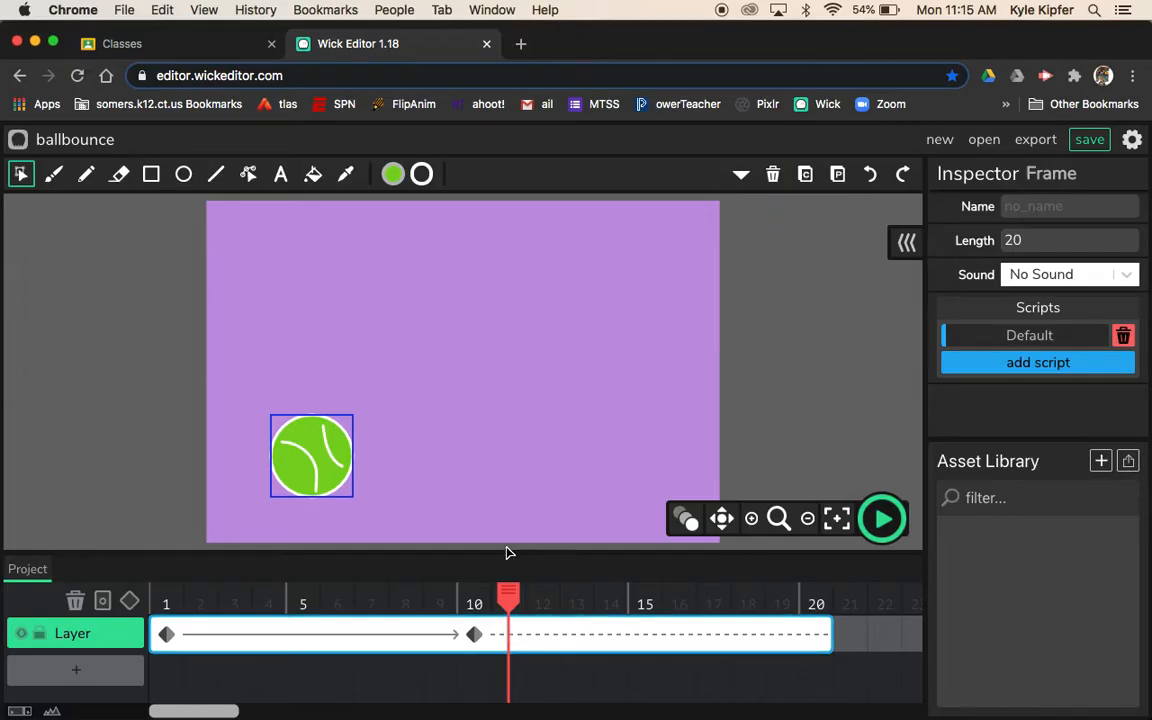
click(476, 636)
click(805, 175)
click(507, 640)
click(838, 176)
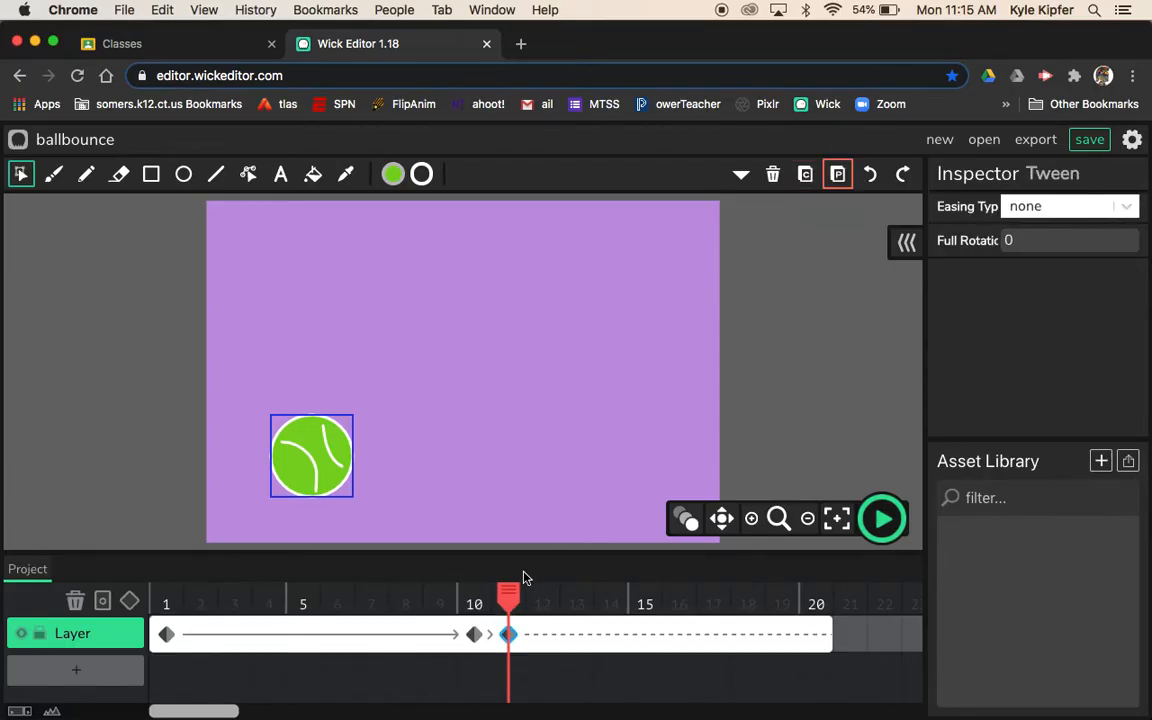
Step: Paste the copied bottom-position keyframe again at frame 12
mouse_move(509, 598)
mouse_down()
mouse_move(450, 599)
mouse_move(527, 600)
mouse_move(507, 606)
mouse_up()
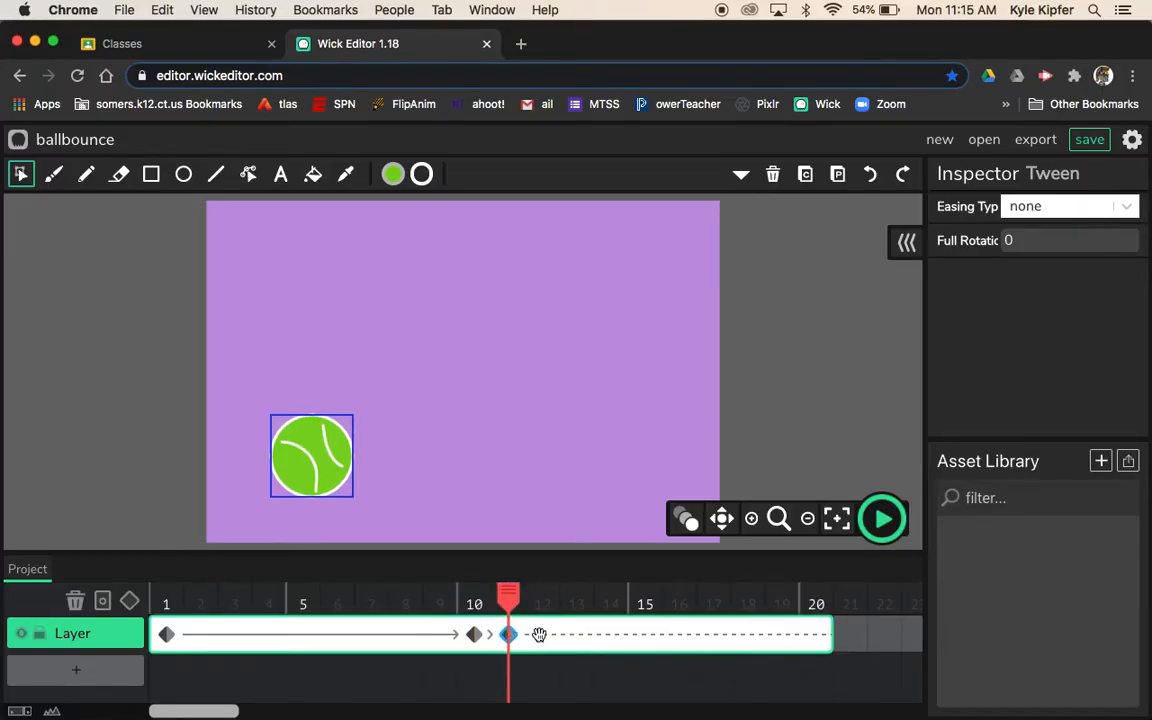
click(540, 635)
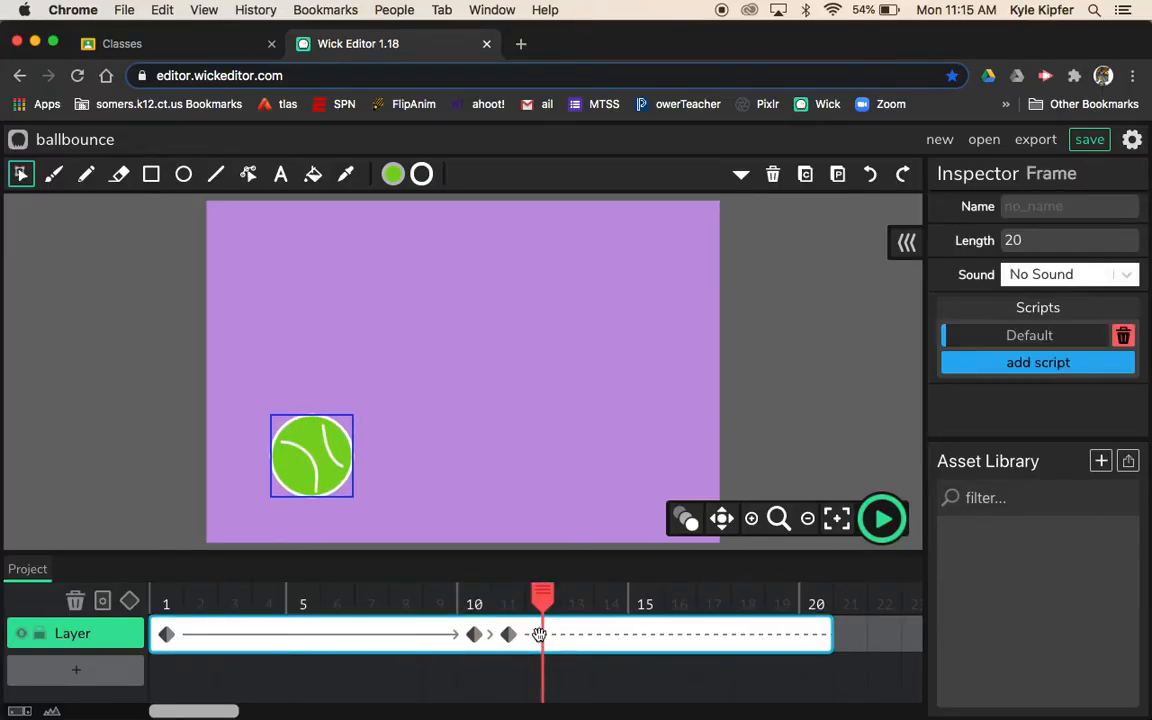
click(839, 177)
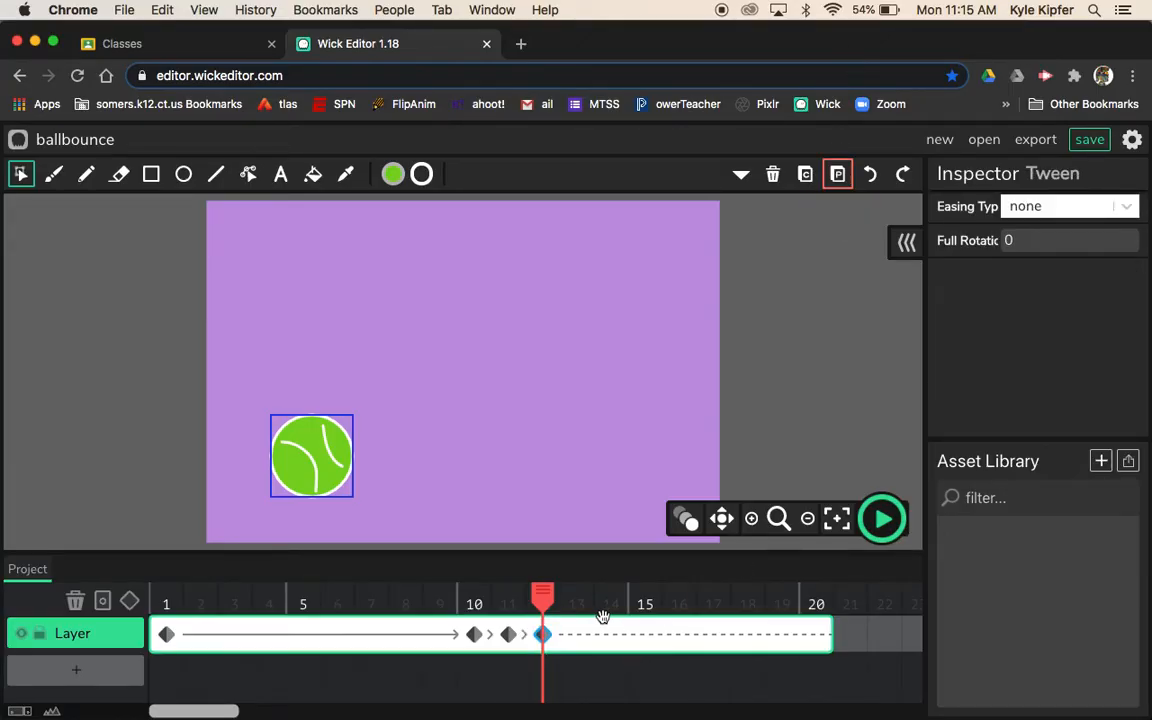
click(508, 635)
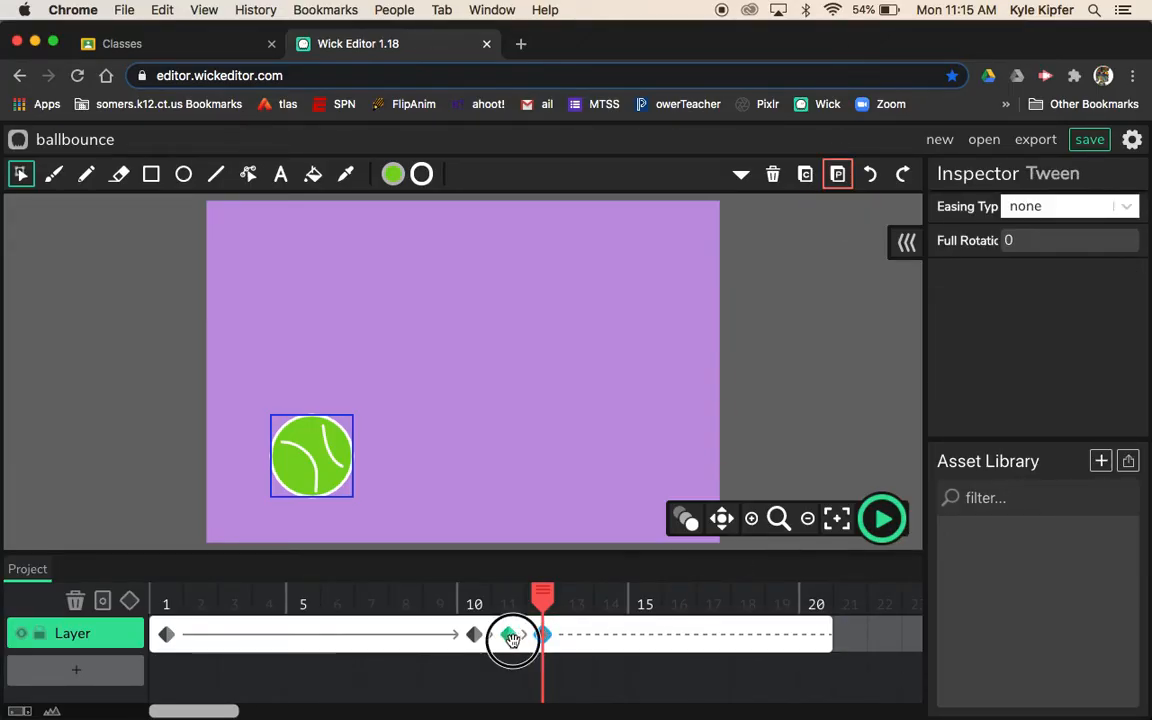
Step: Copy the starting keyframe at frame 1 and paste it at frame 20 so the ball returns to its starting height
click(167, 636)
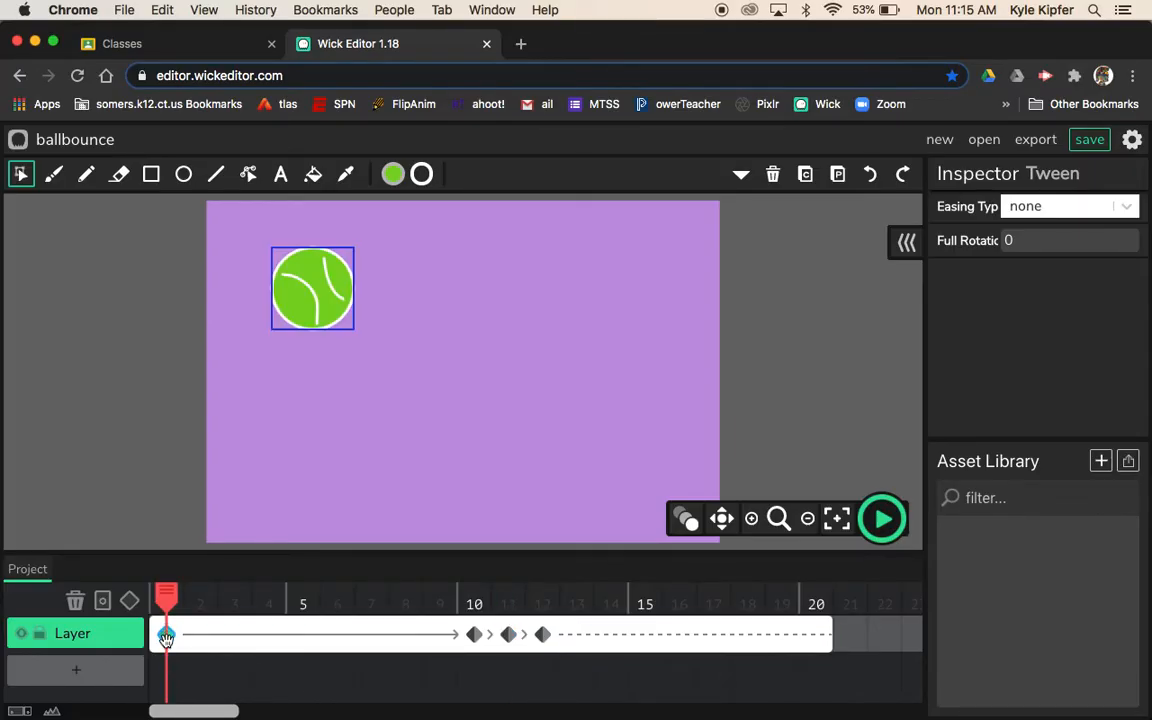
click(808, 180)
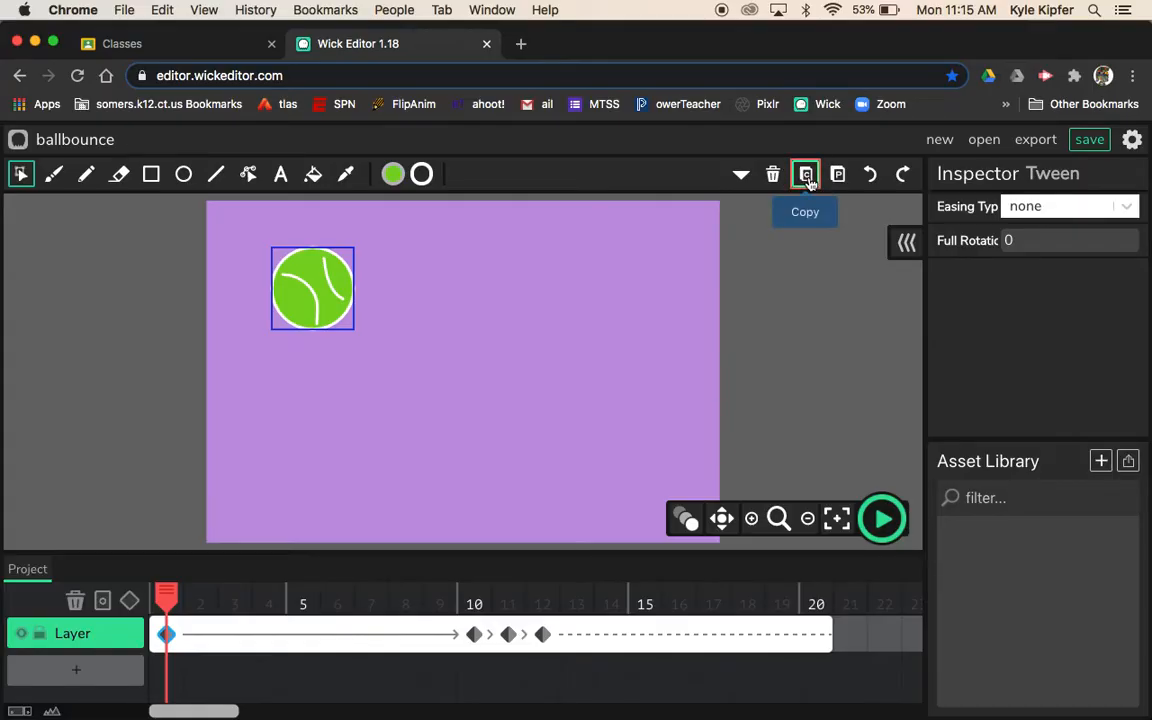
click(825, 633)
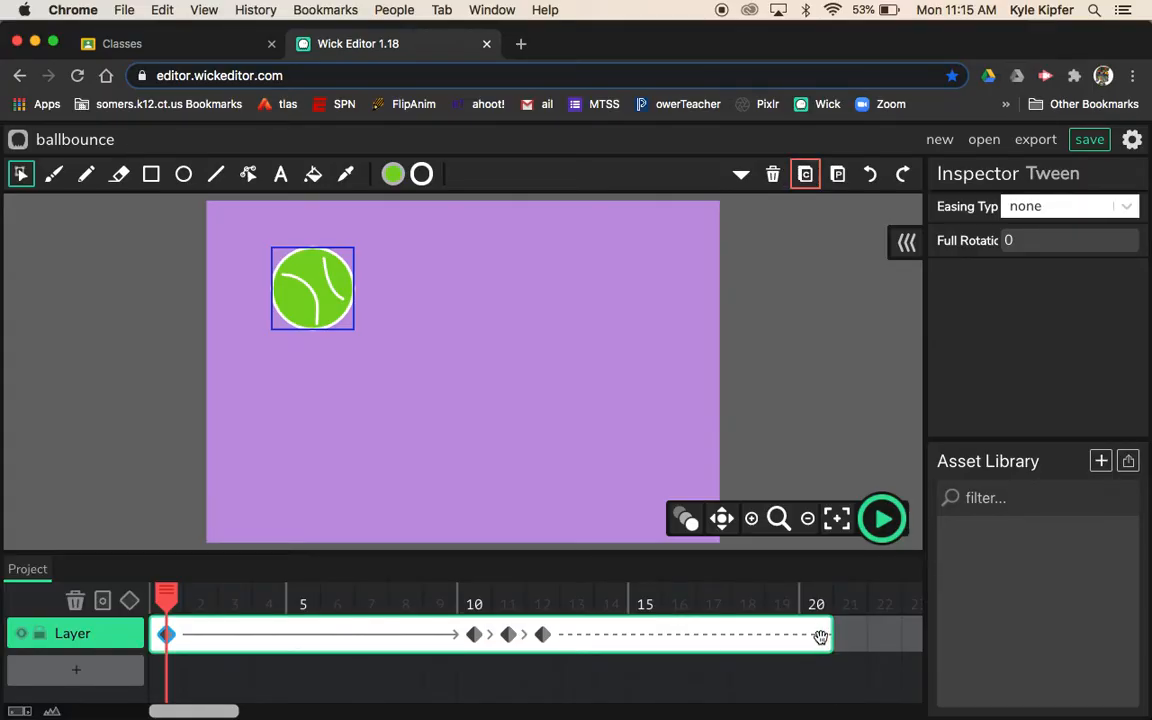
click(820, 636)
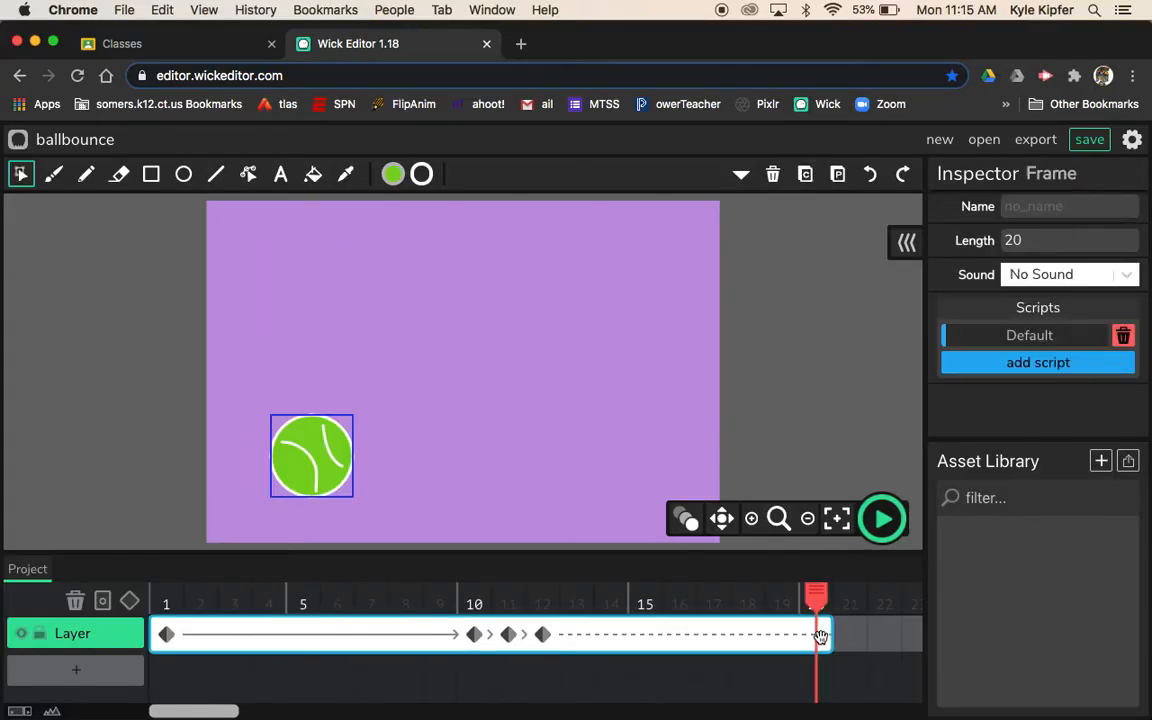
click(838, 176)
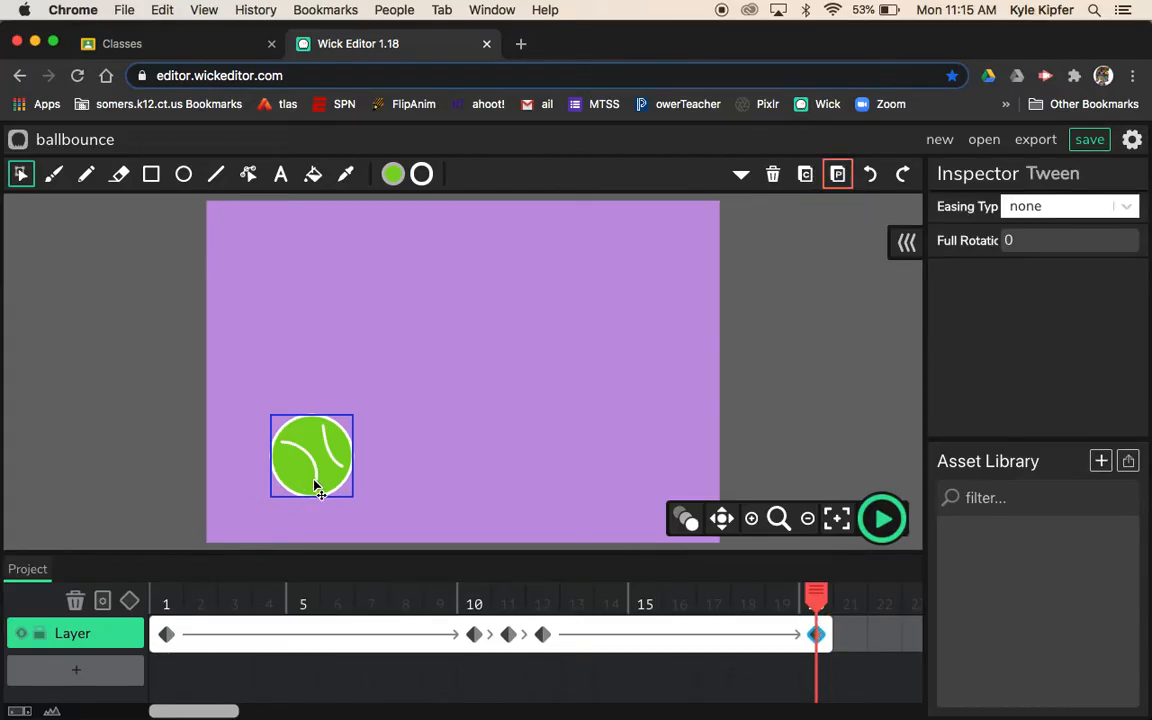
click(167, 635)
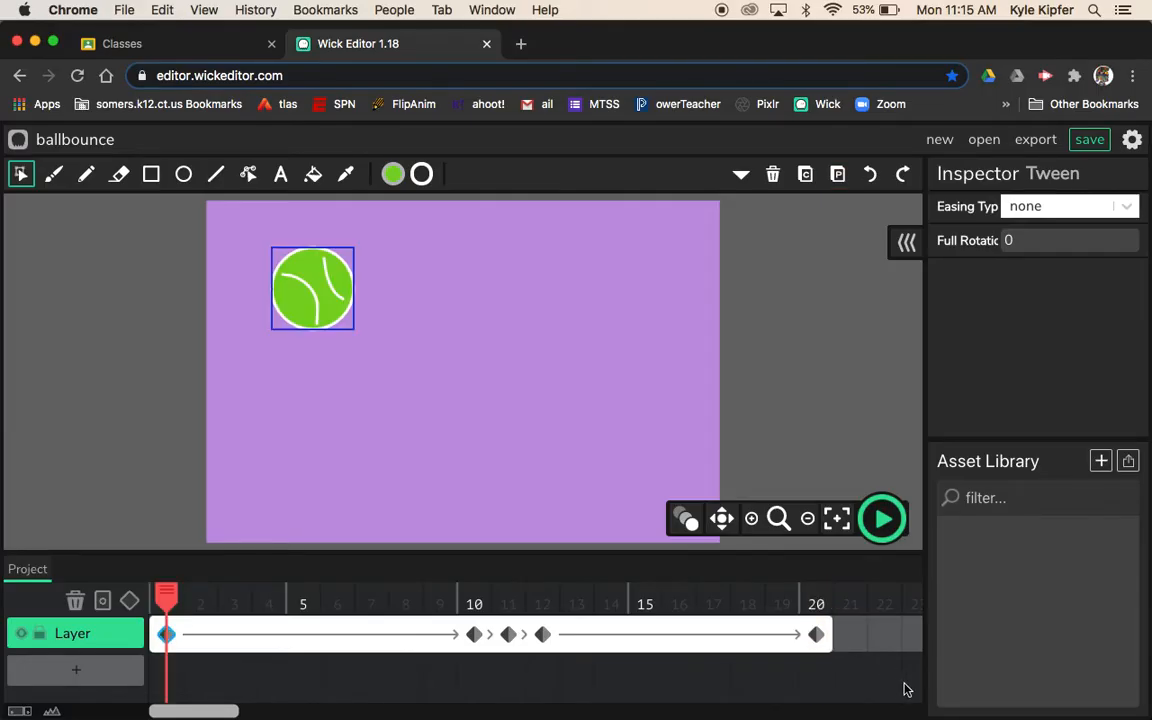
click(815, 637)
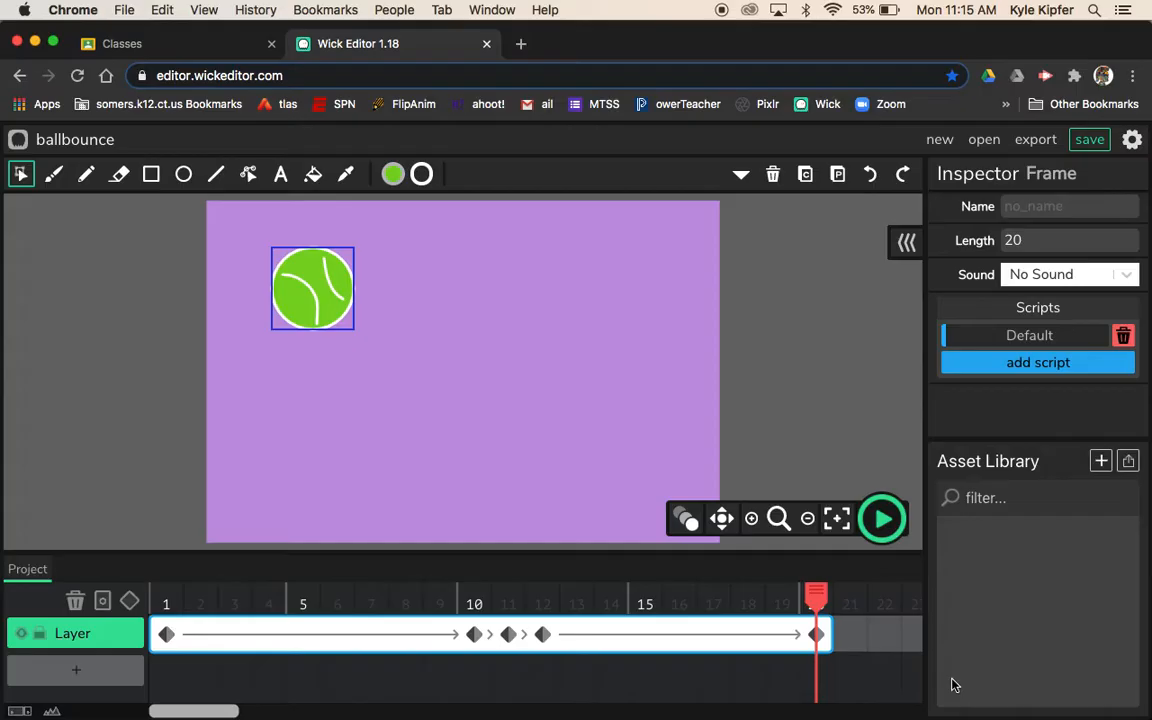
Step: At frame 11, squash the ball into a flat oval by widening it to a width scale of about 1.36 and reducing its height
drag(815, 598, 508, 598)
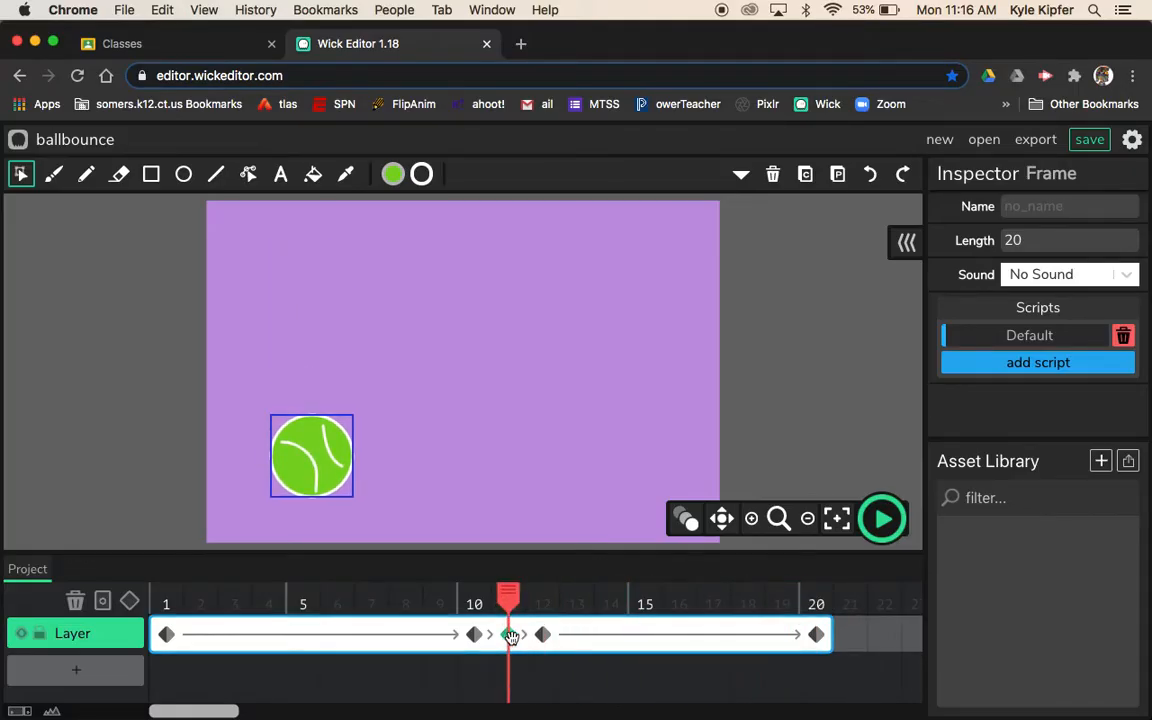
click(508, 635)
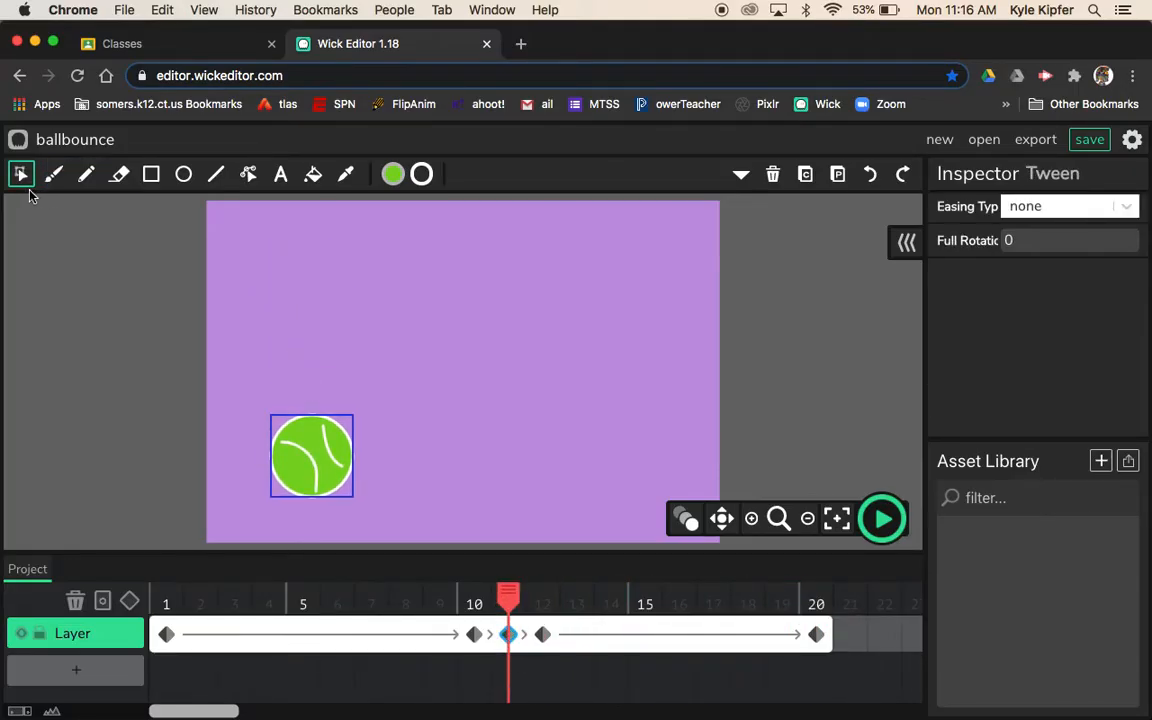
click(326, 476)
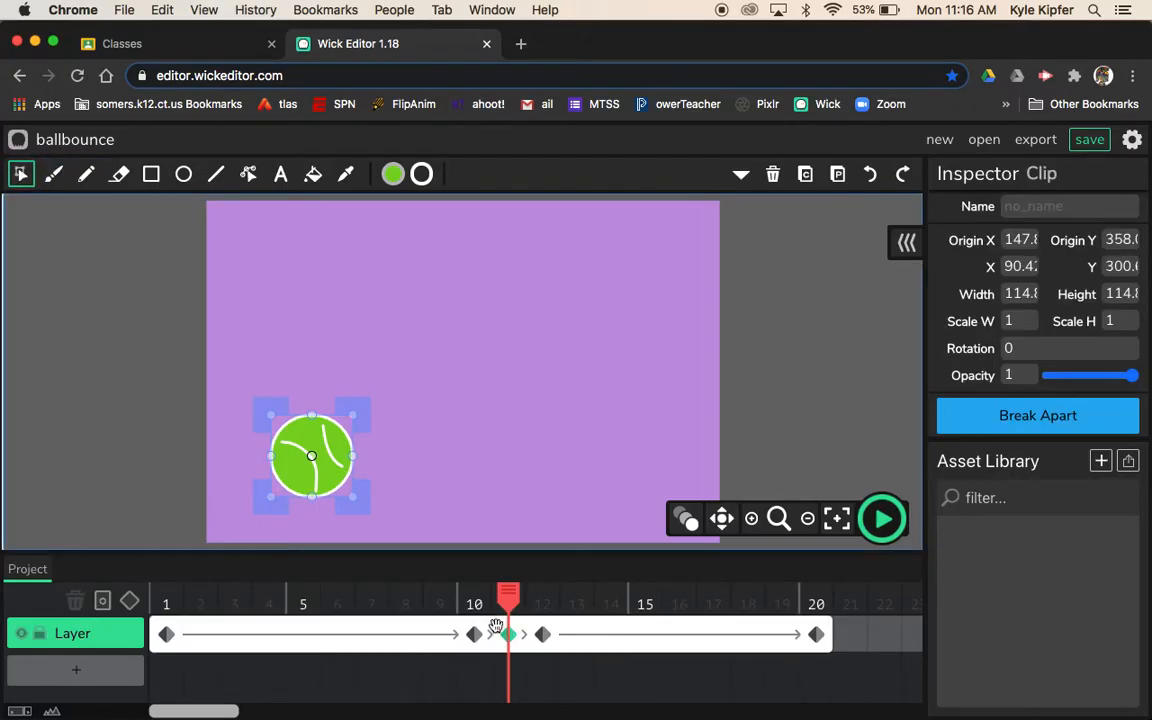
drag(357, 455, 372, 455)
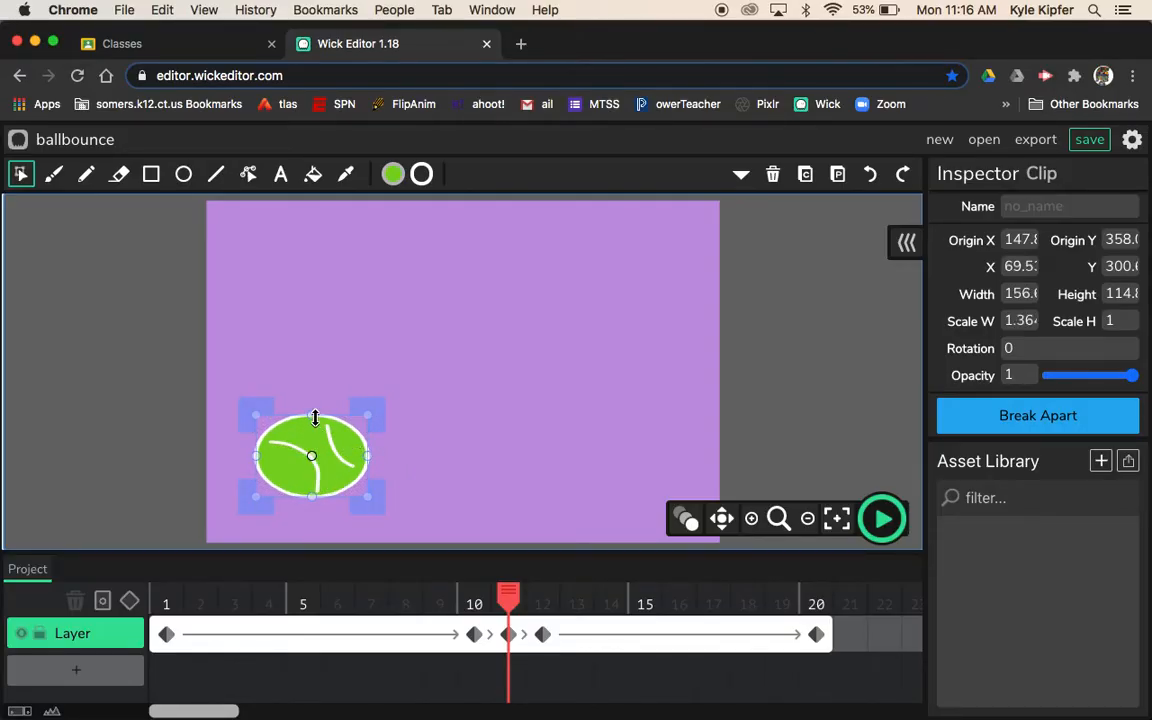
drag(312, 416, 315, 459)
Step: Check the ball's shape and position at frames 10, 11, 12 and 20, and preview the bounce animation
click(475, 634)
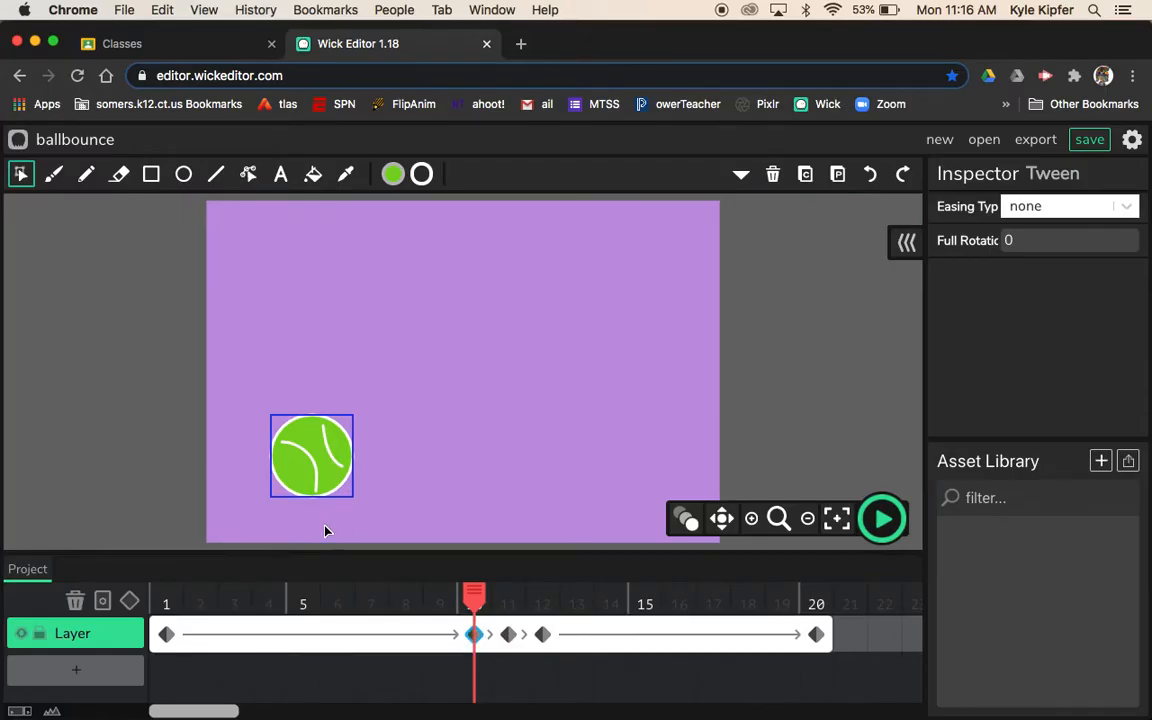
click(508, 636)
click(472, 634)
click(511, 637)
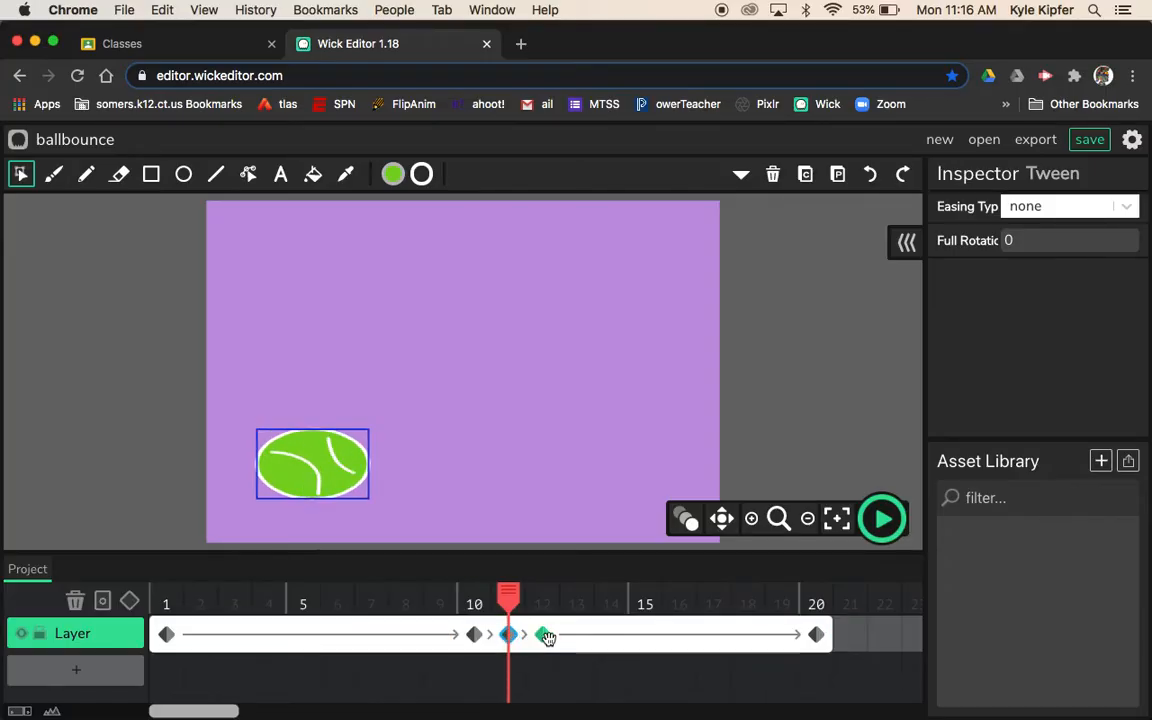
click(545, 636)
drag(540, 603, 818, 632)
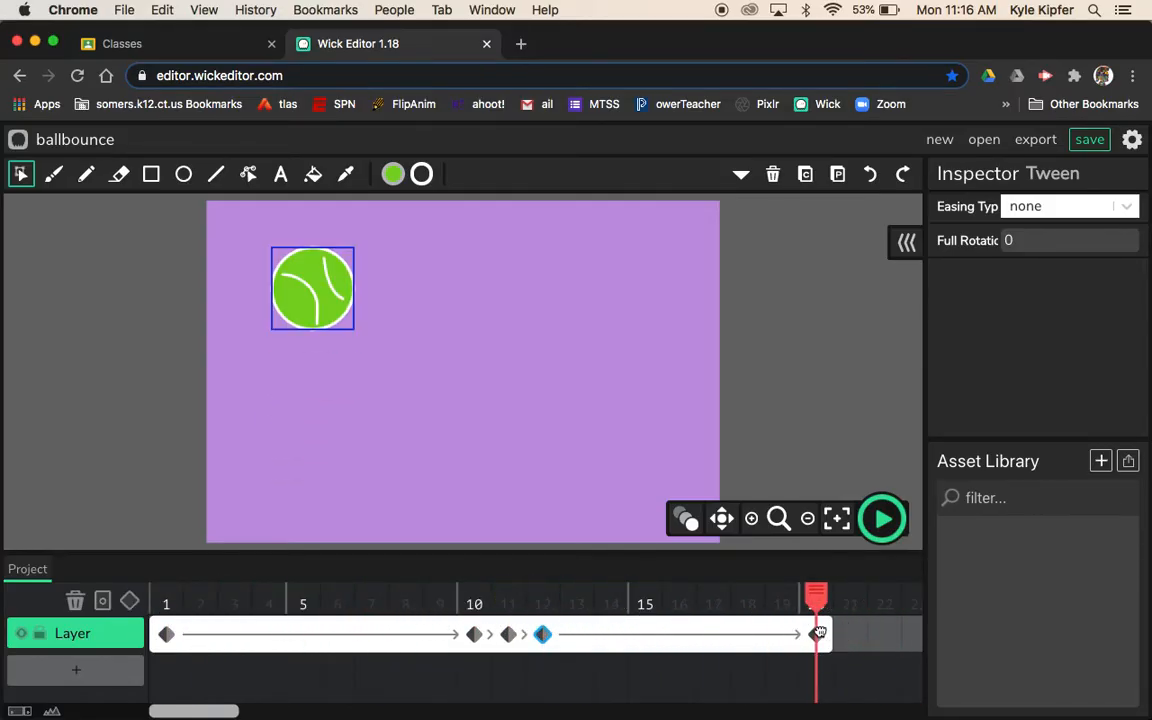
click(882, 518)
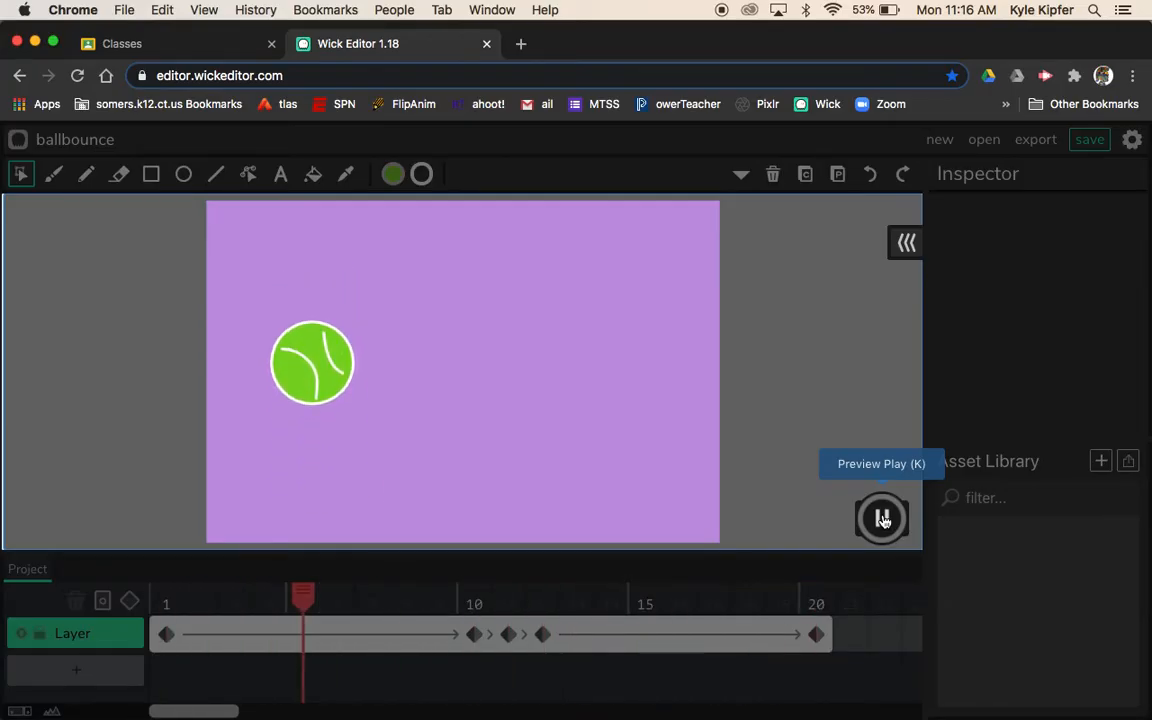
click(883, 520)
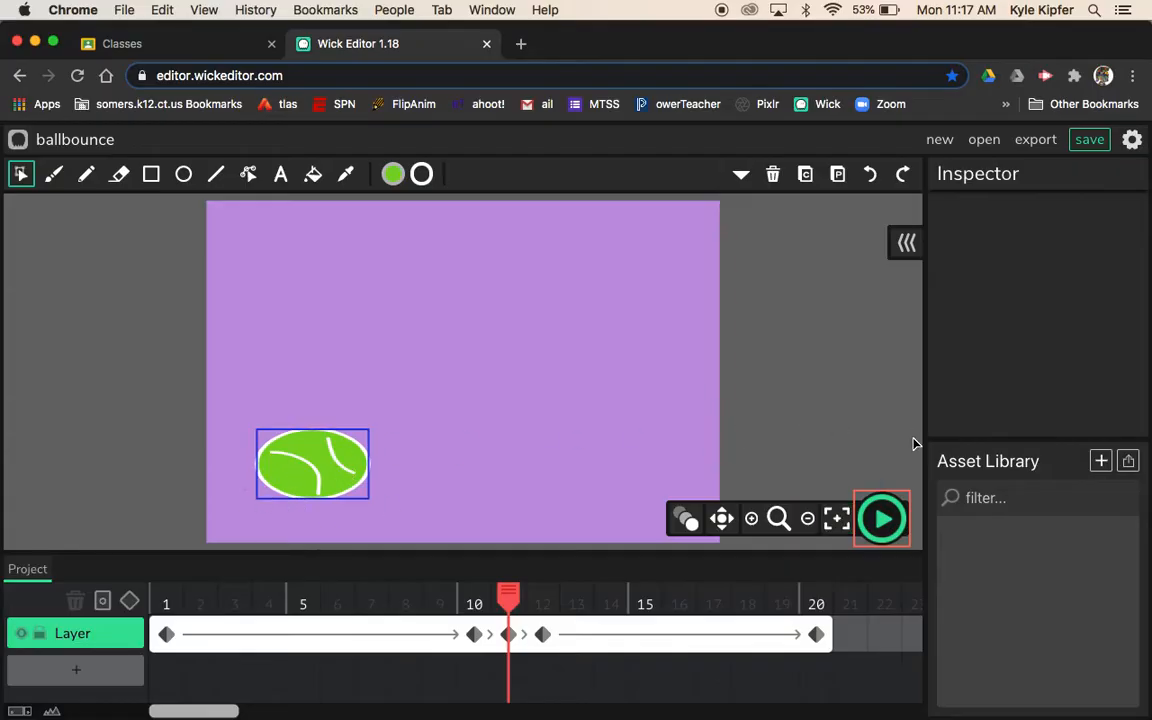
Step: Add a second layer below the ball's layer with an empty frame at frame 1
click(808, 519)
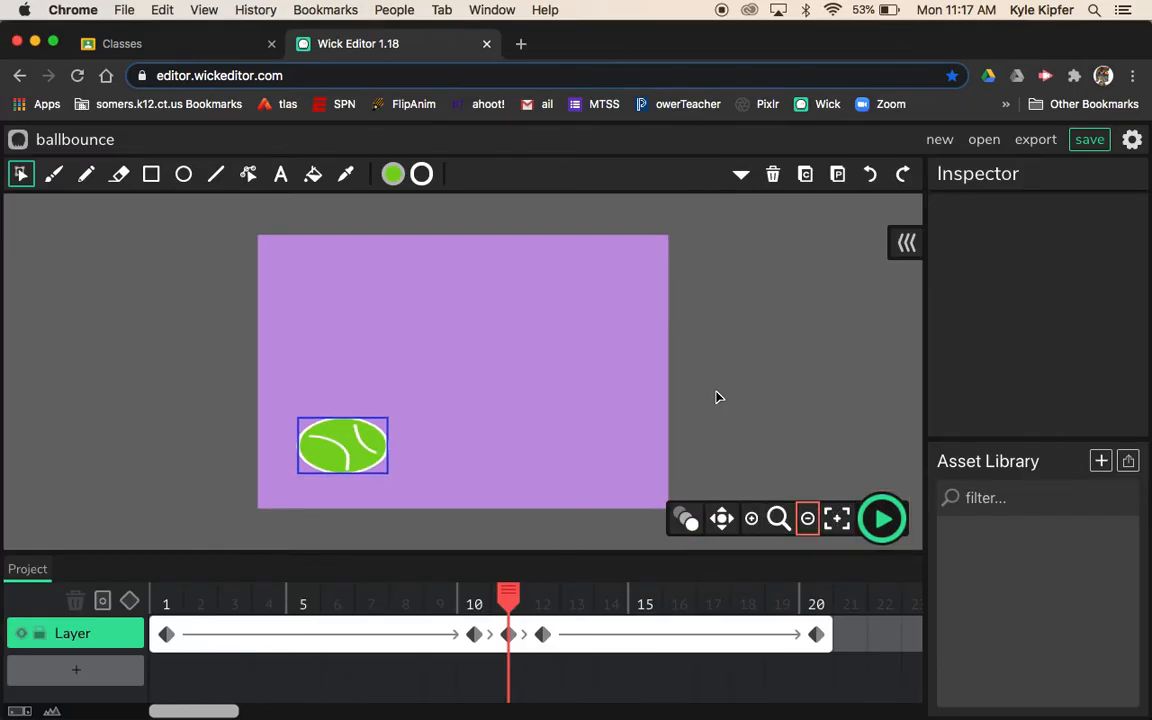
drag(513, 596, 103, 586)
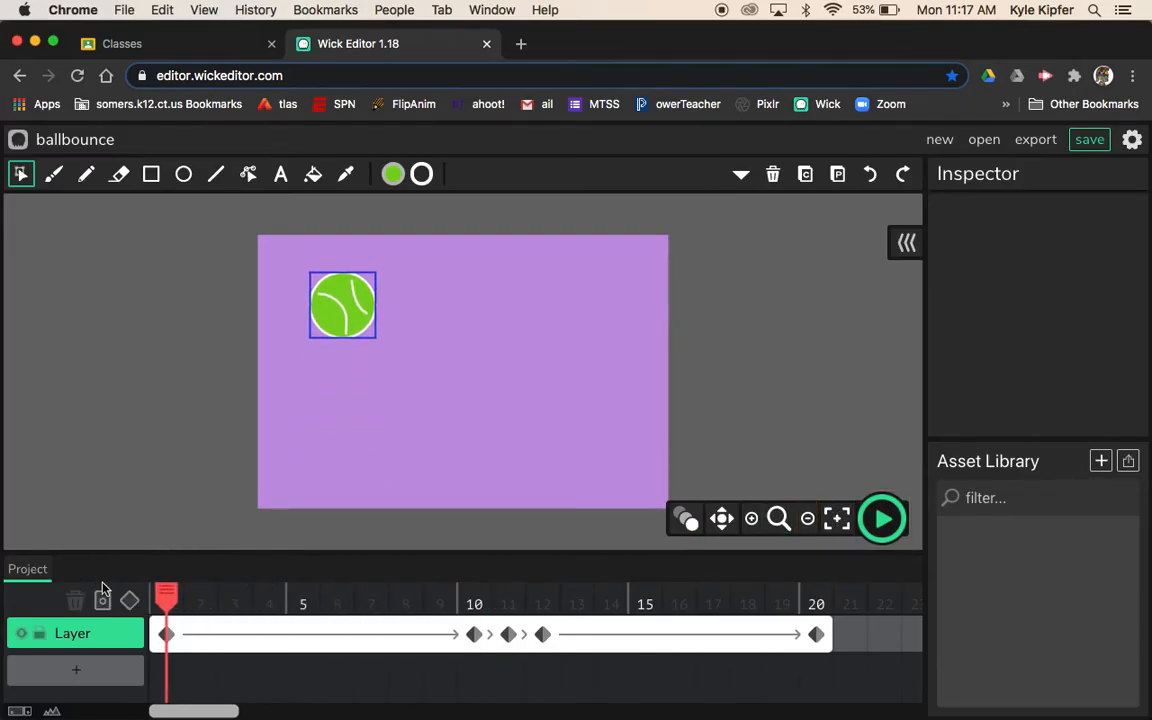
click(76, 673)
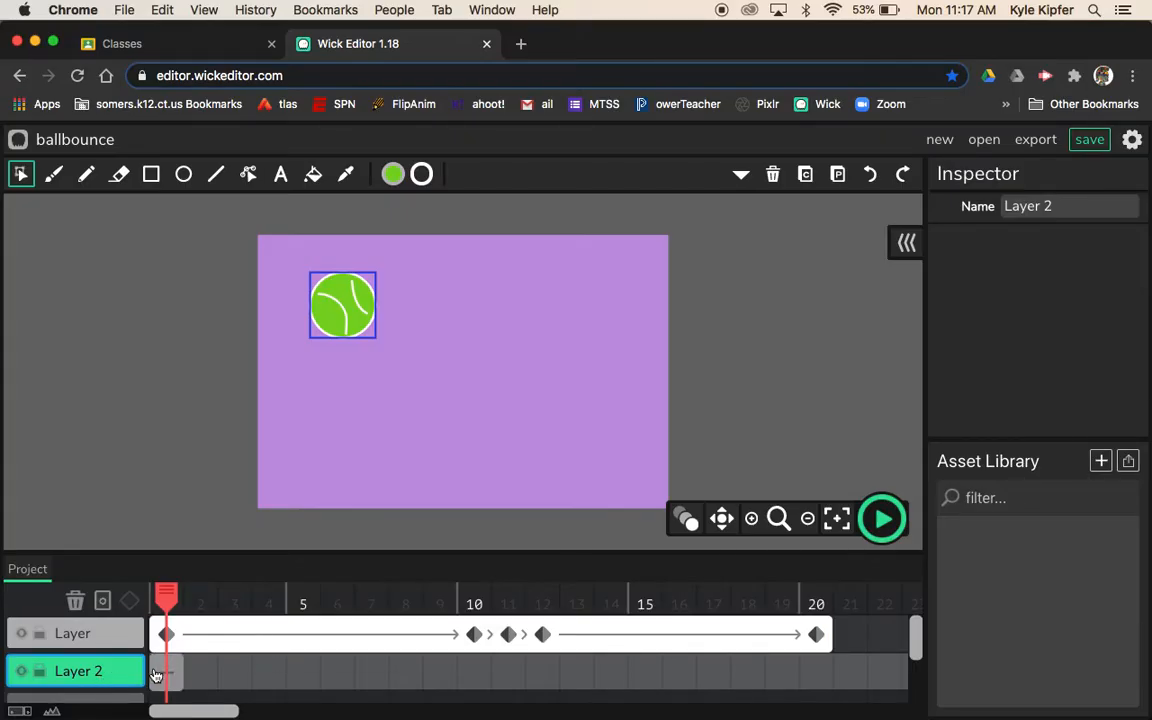
click(171, 676)
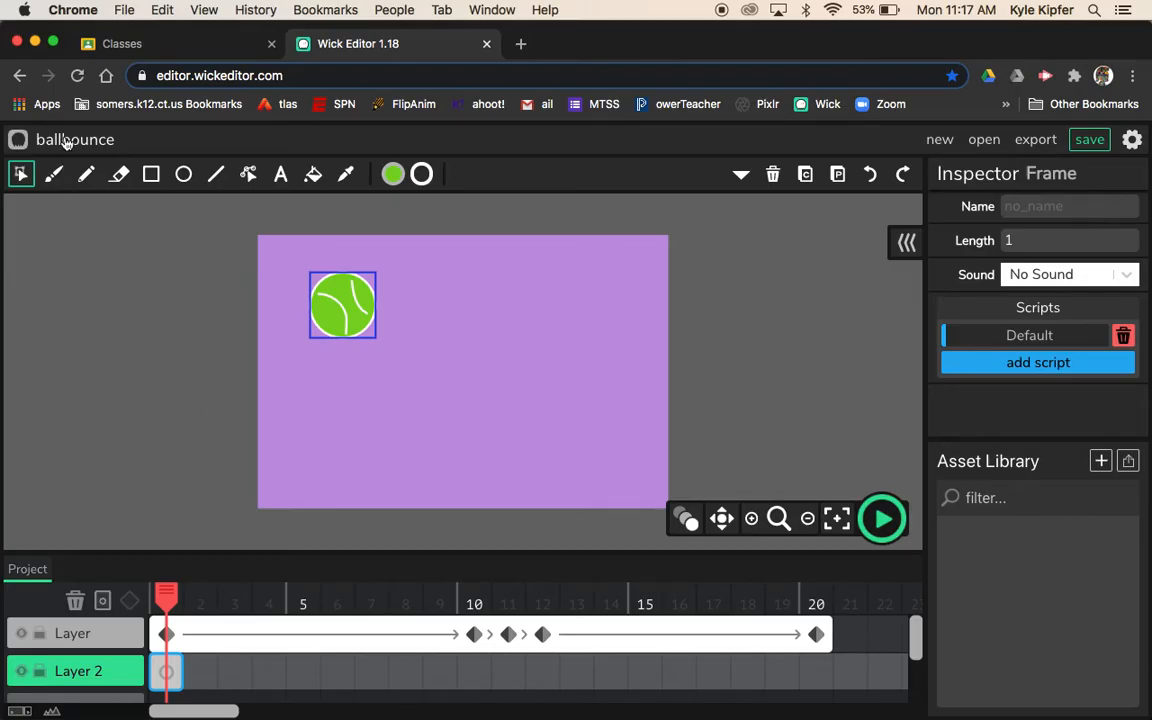
Step: Draw a dark gray (4A4A4A) ground rectangle with stroke width 0 across the canvas's lower edge, extending slightly past both sides
click(151, 179)
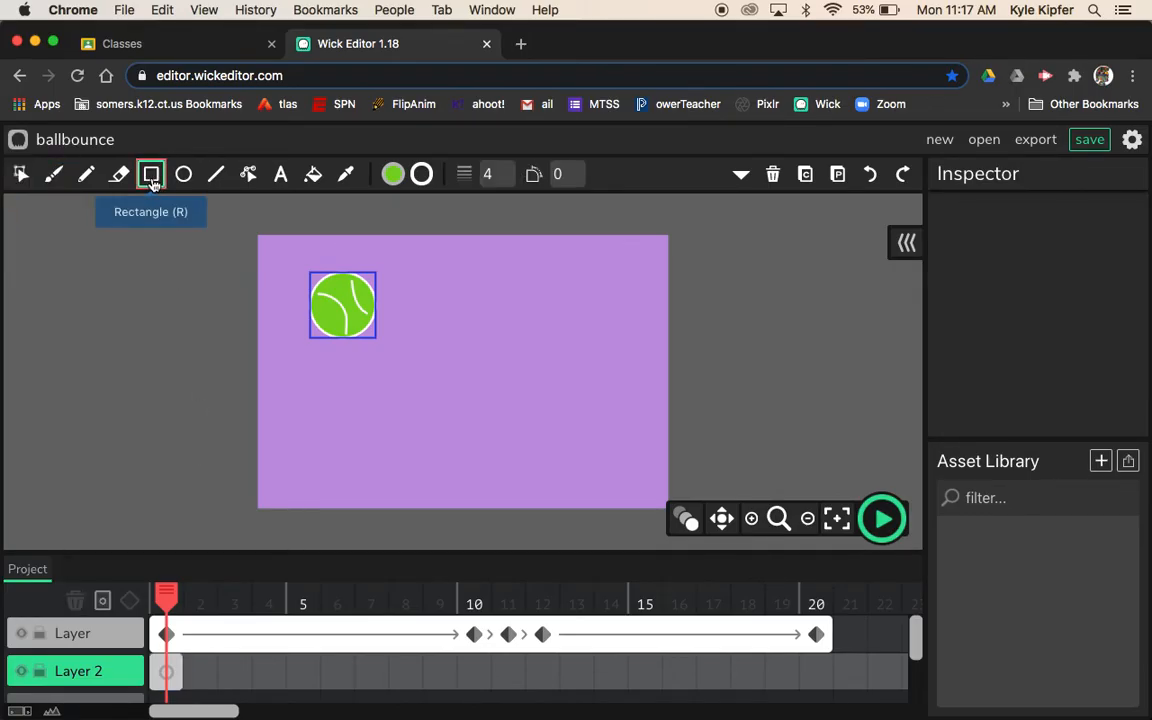
click(496, 172)
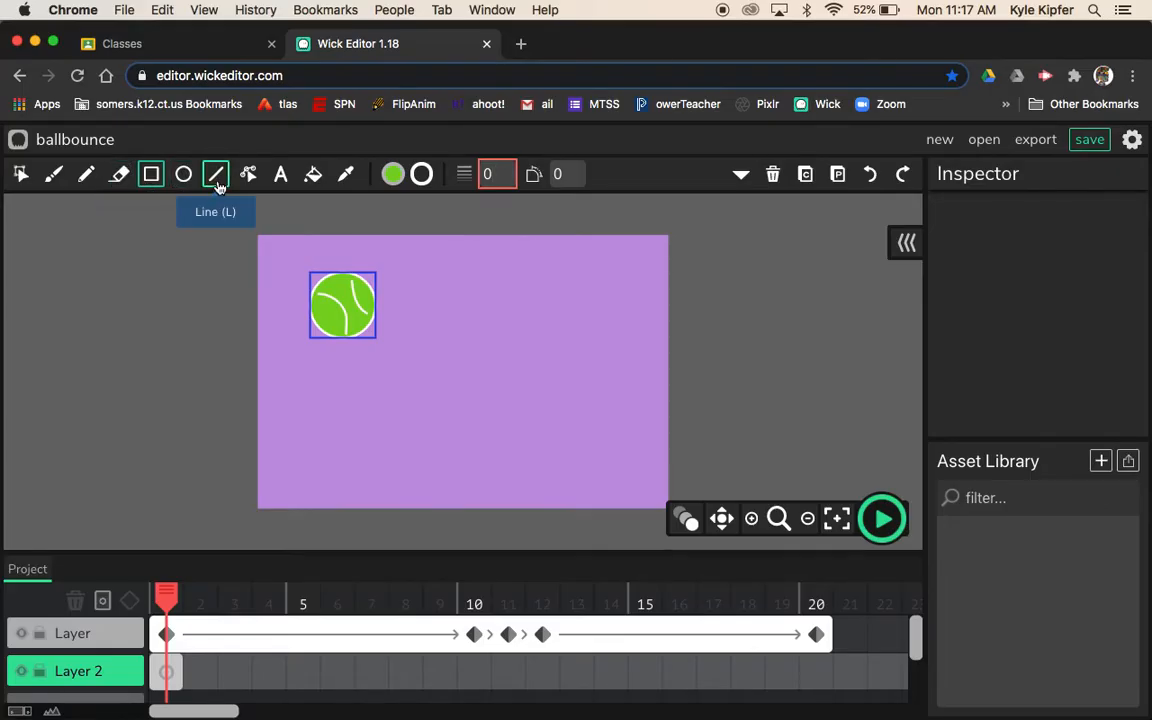
click(392, 174)
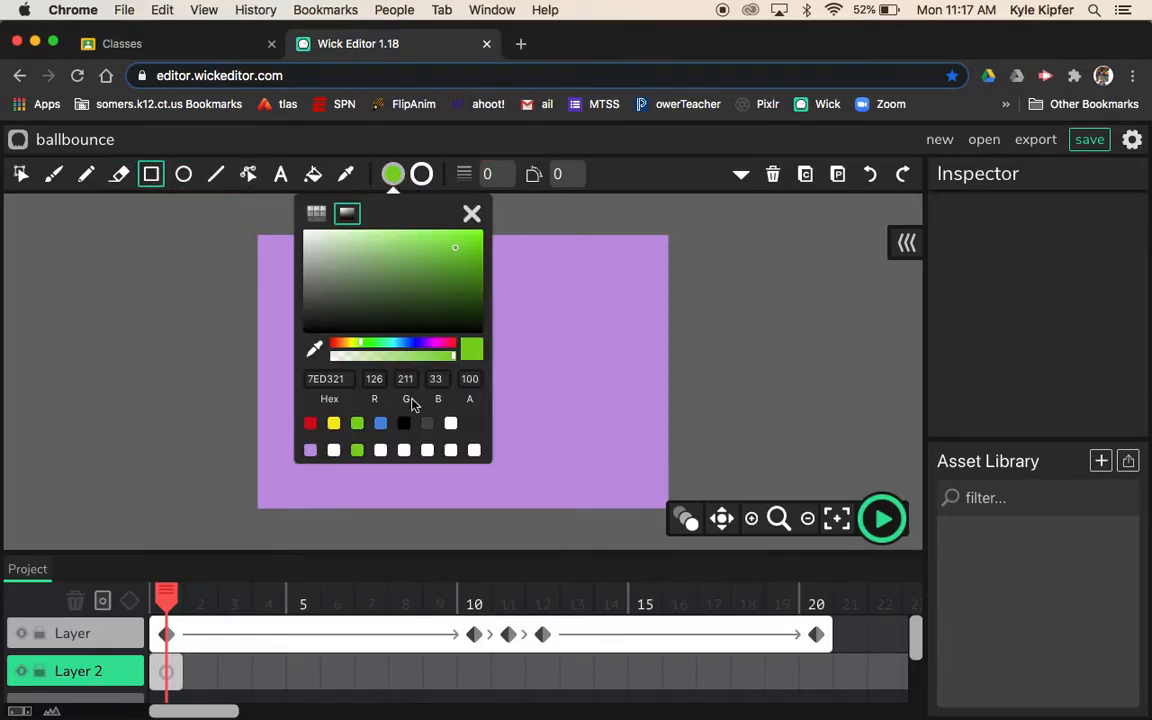
click(427, 424)
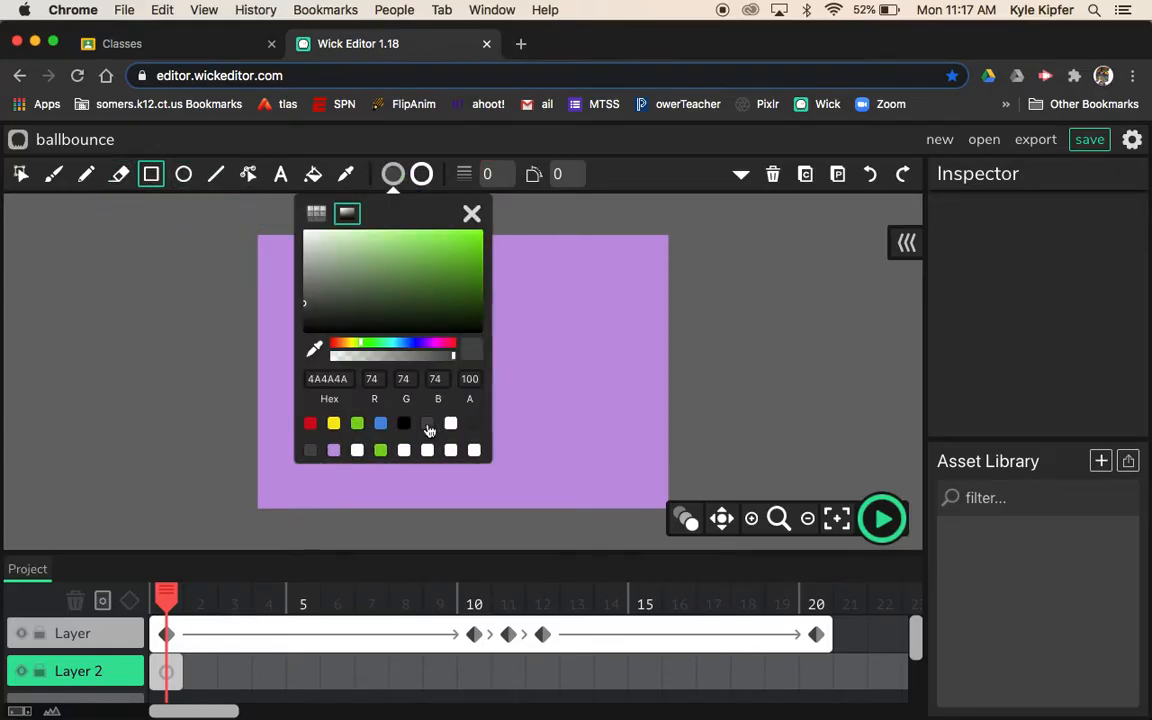
click(244, 429)
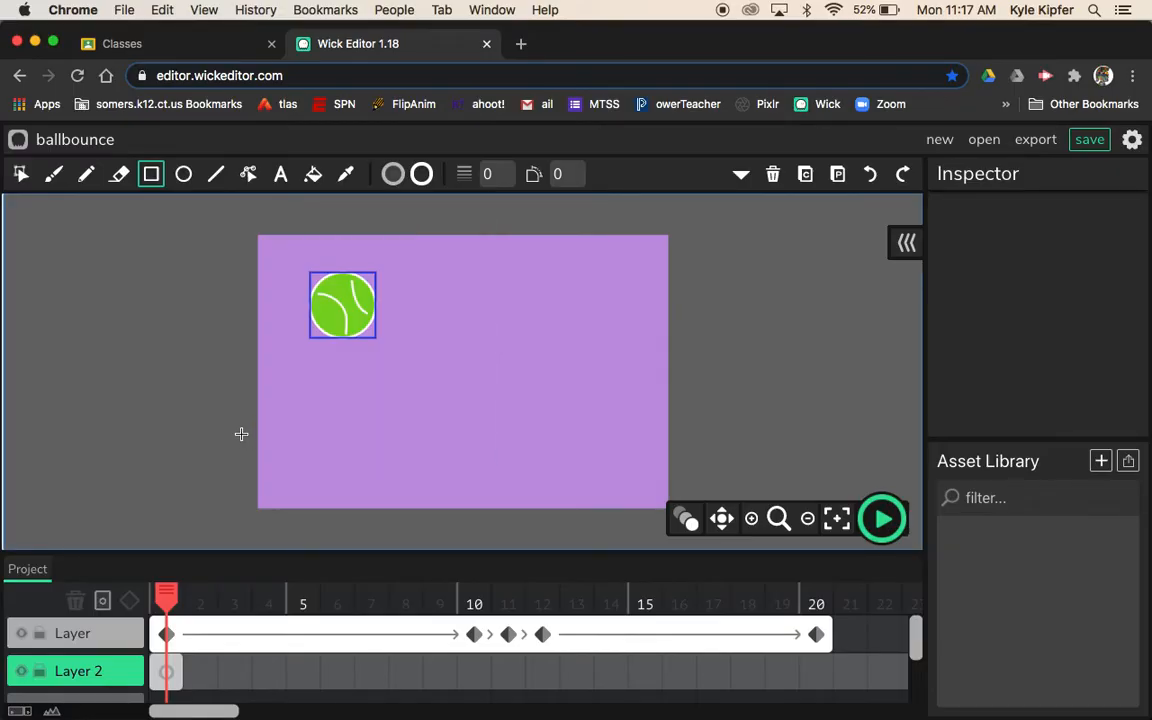
drag(244, 442, 686, 521)
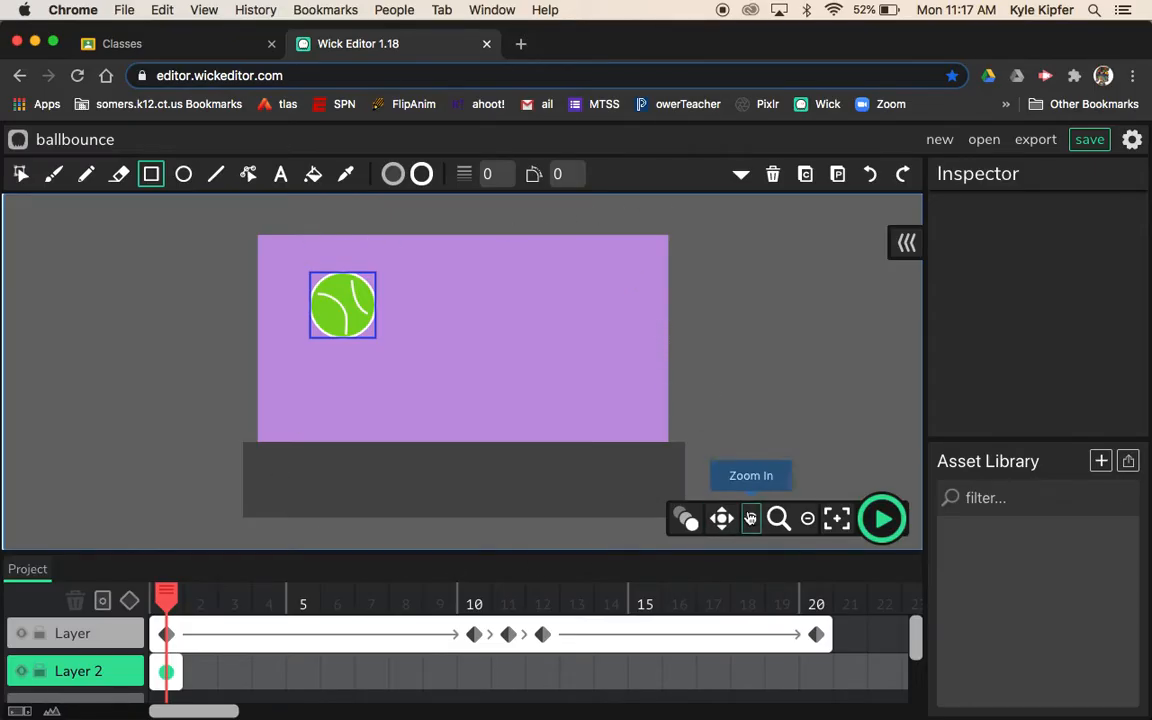
Step: Extend the ground's frame on Layer 2 to a length of 20 and preview the bounce animation
click(882, 519)
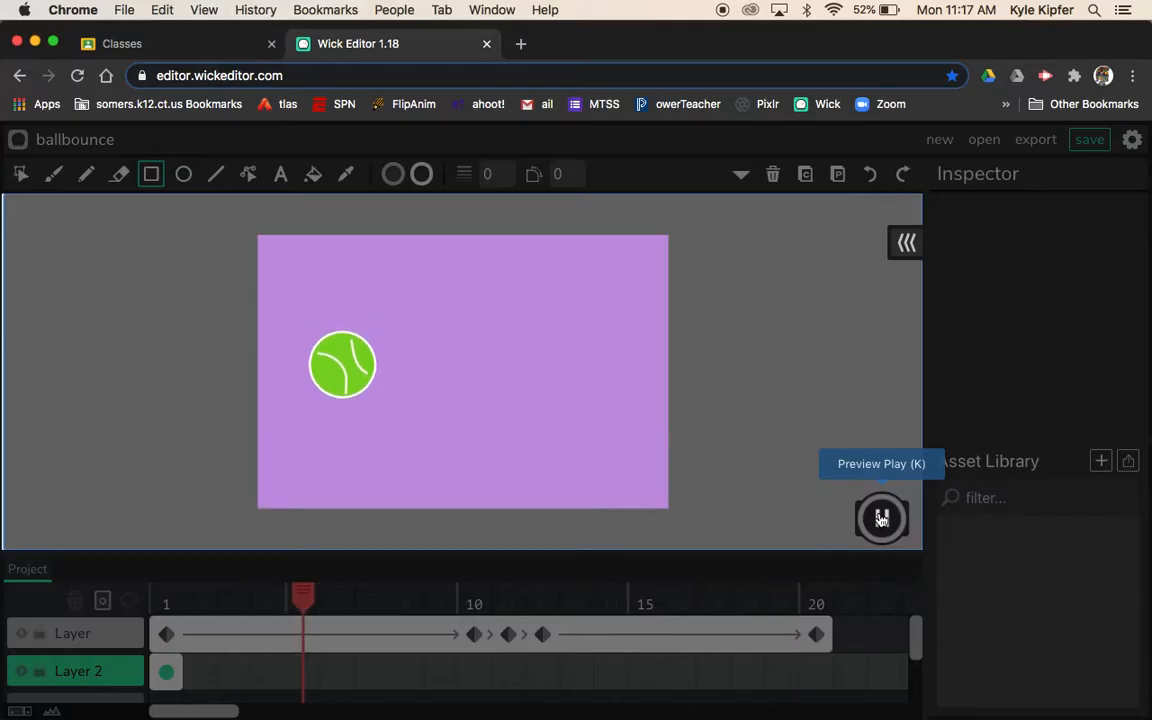
click(882, 519)
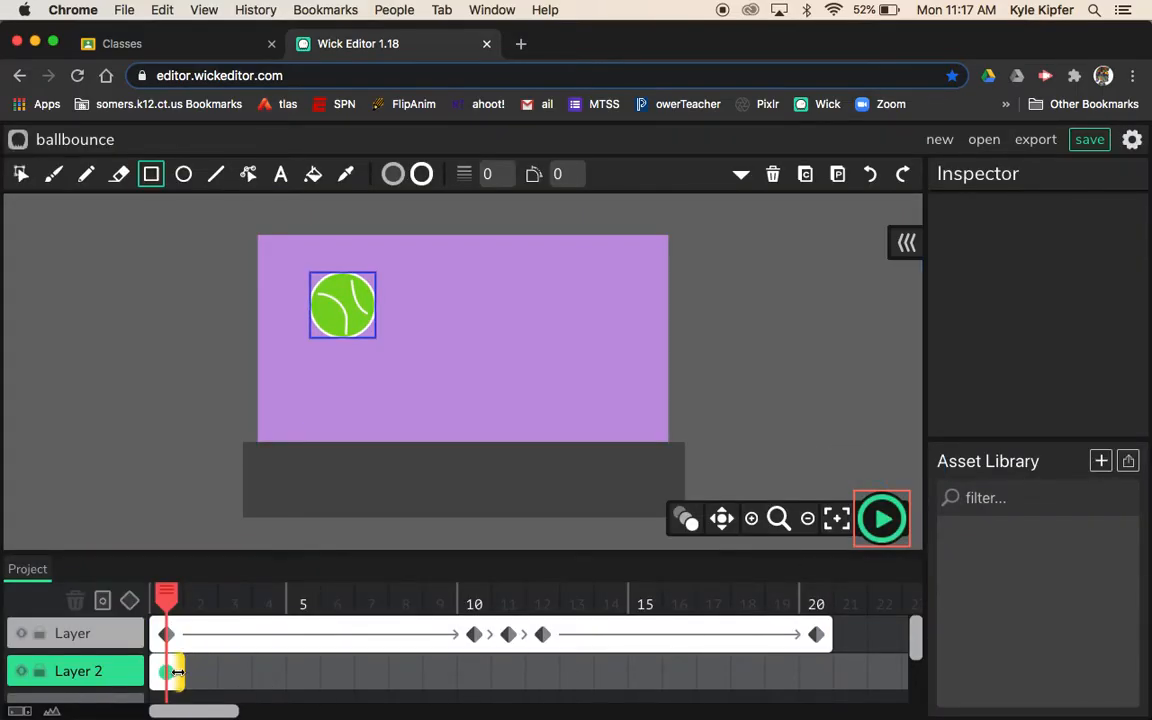
drag(176, 672, 818, 674)
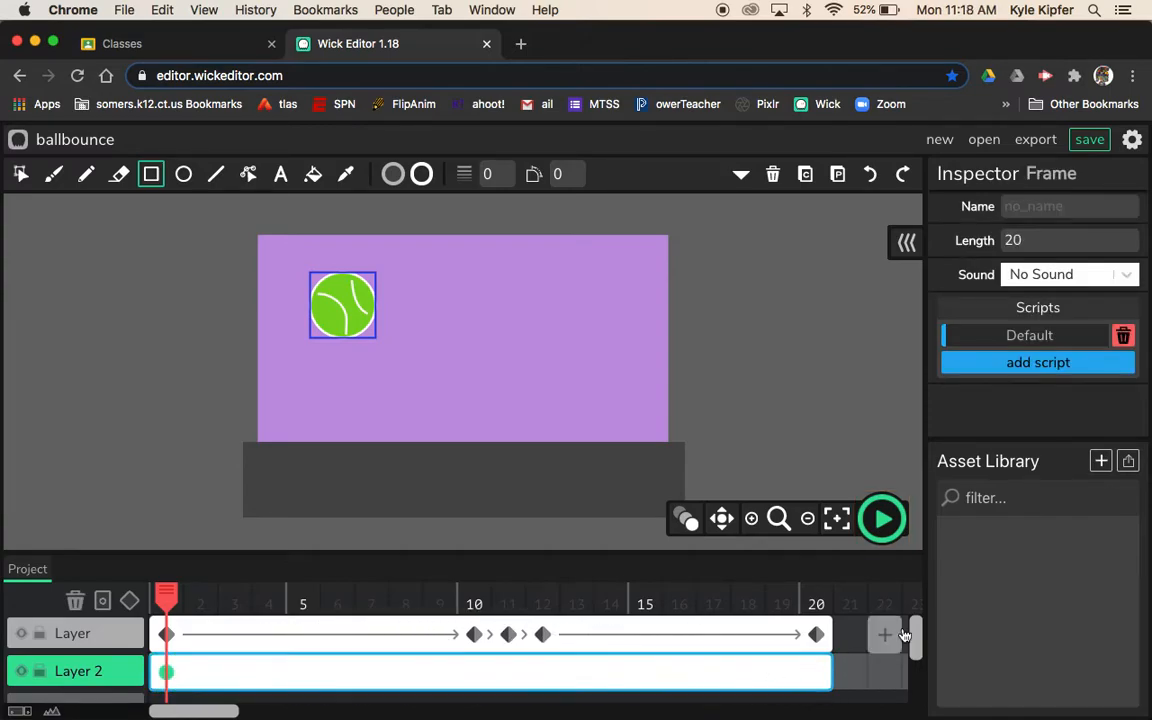
click(882, 519)
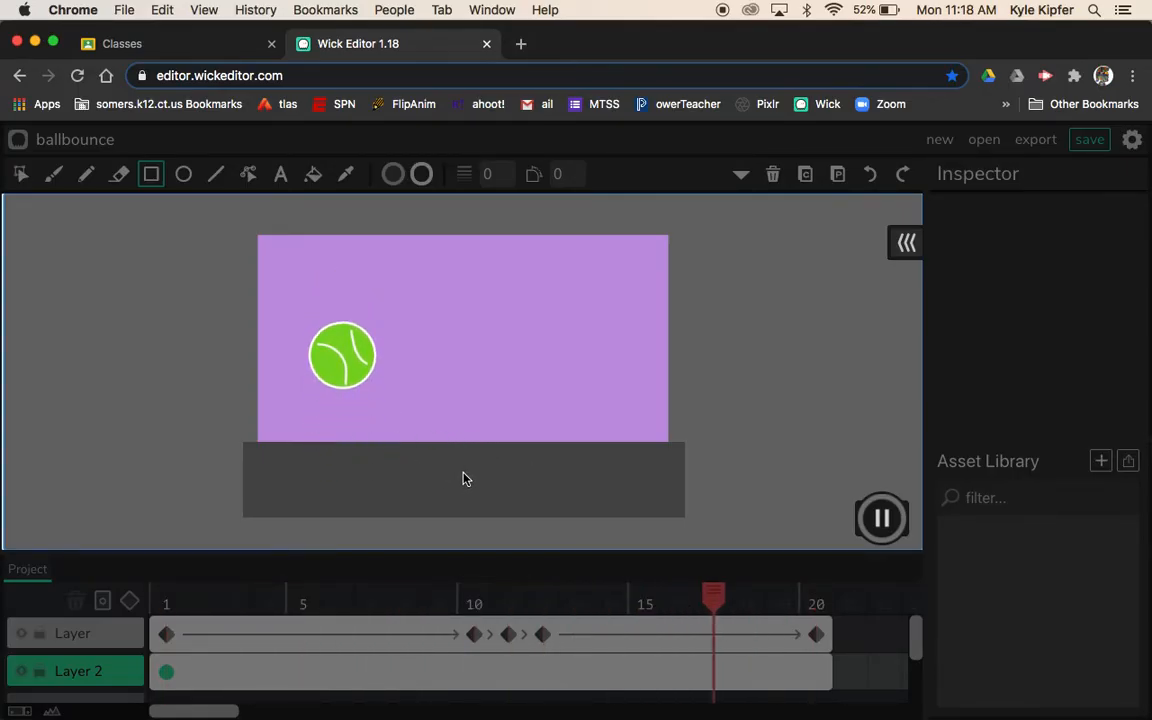
click(881, 533)
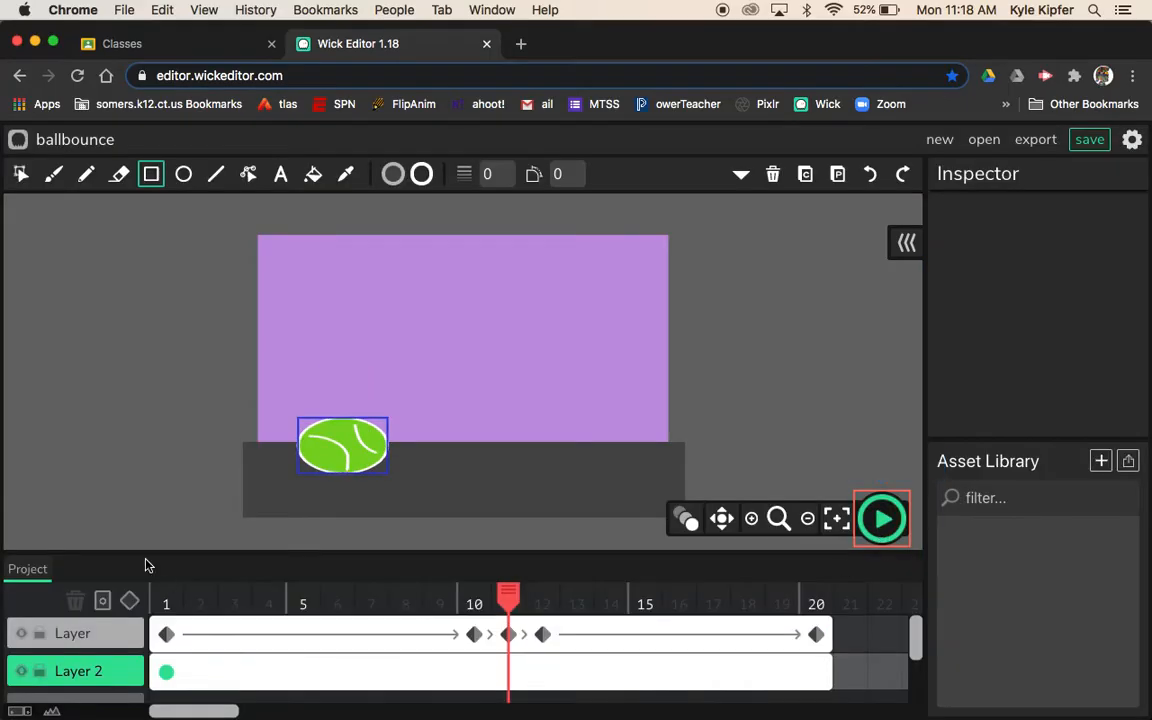
Step: At frame 1, set the Pencil's stroke width to 4 and the fill color to dark green 4F8514
click(490, 599)
drag(490, 599, 168, 596)
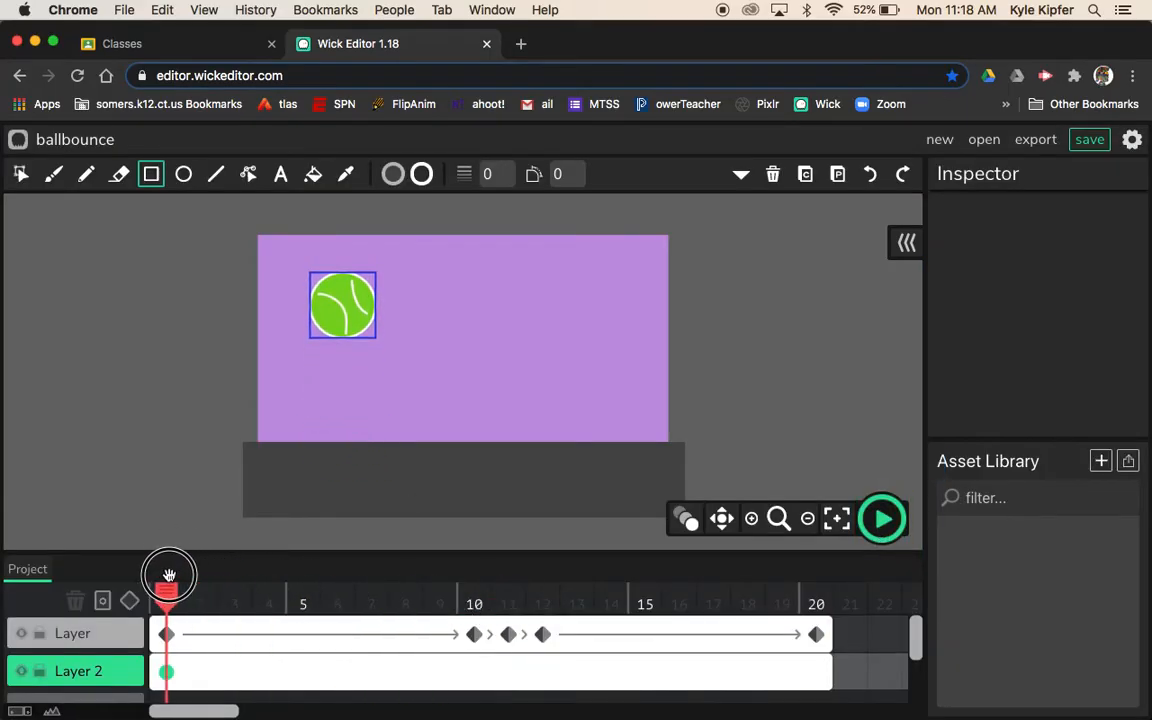
click(87, 176)
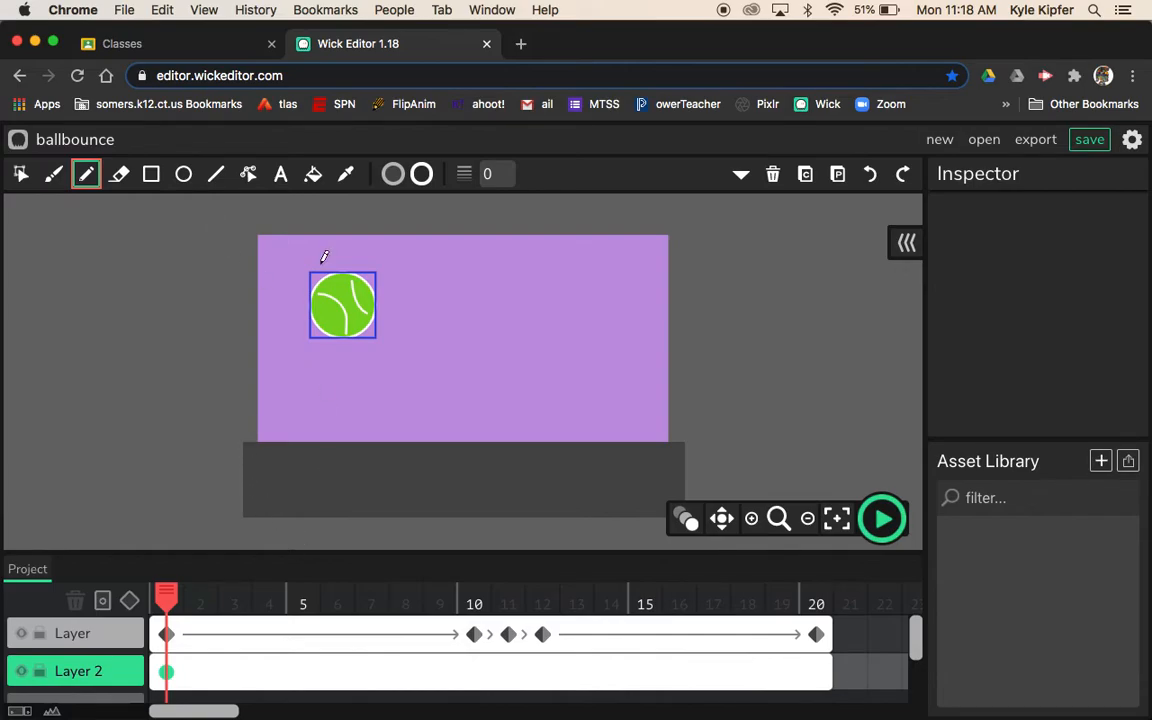
click(495, 178)
click(495, 174)
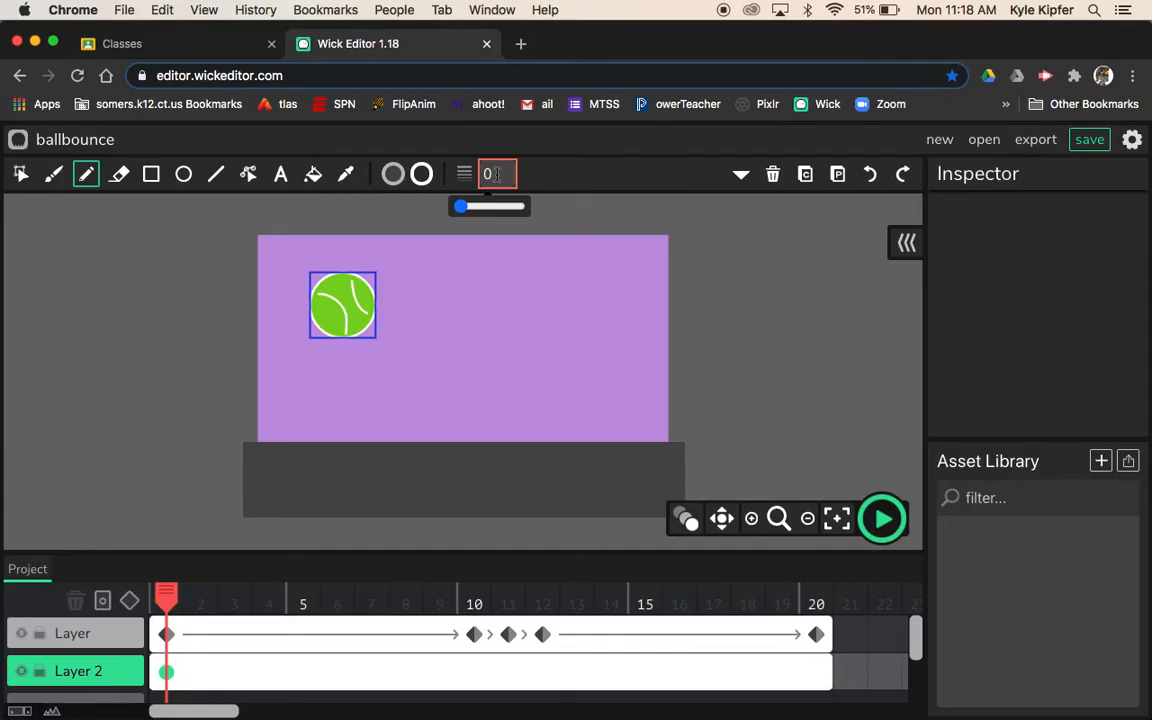
key(BackSpace)
text(4)
click(394, 175)
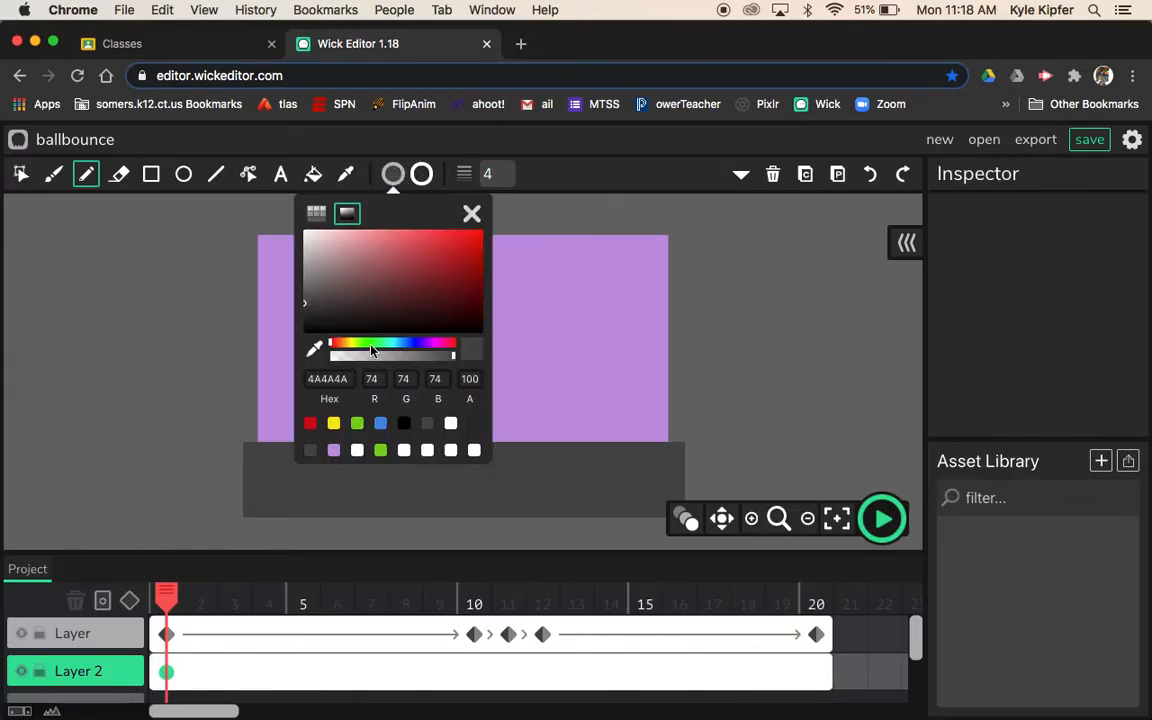
click(357, 423)
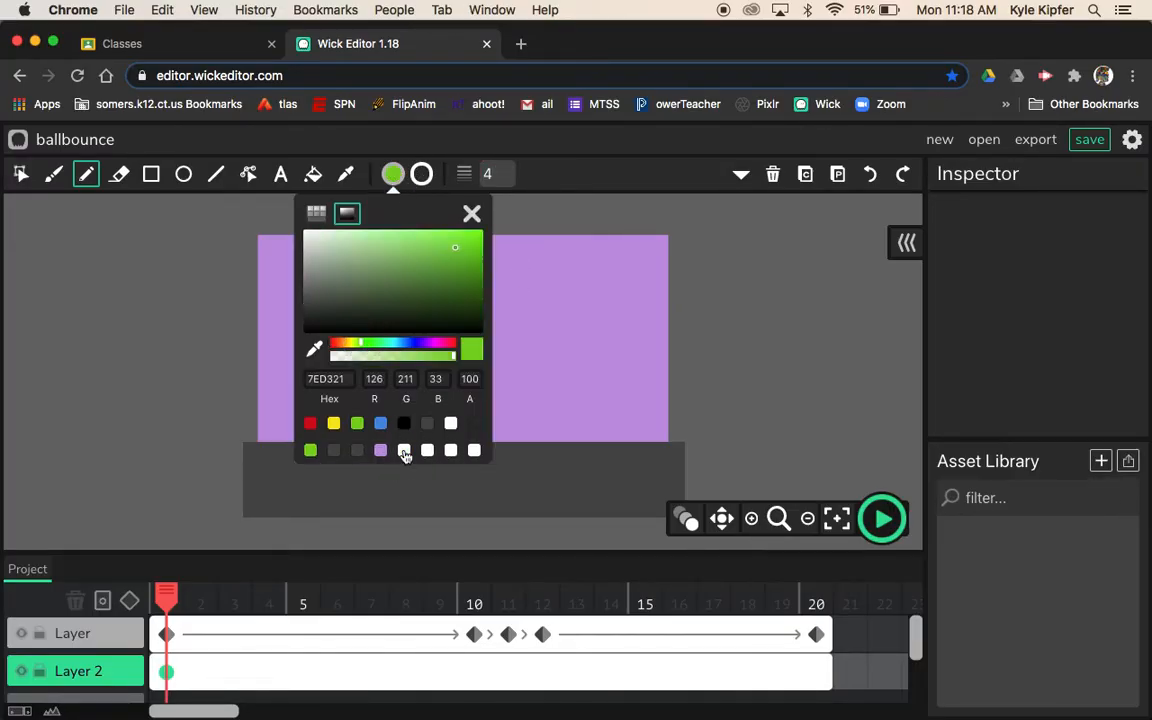
click(457, 279)
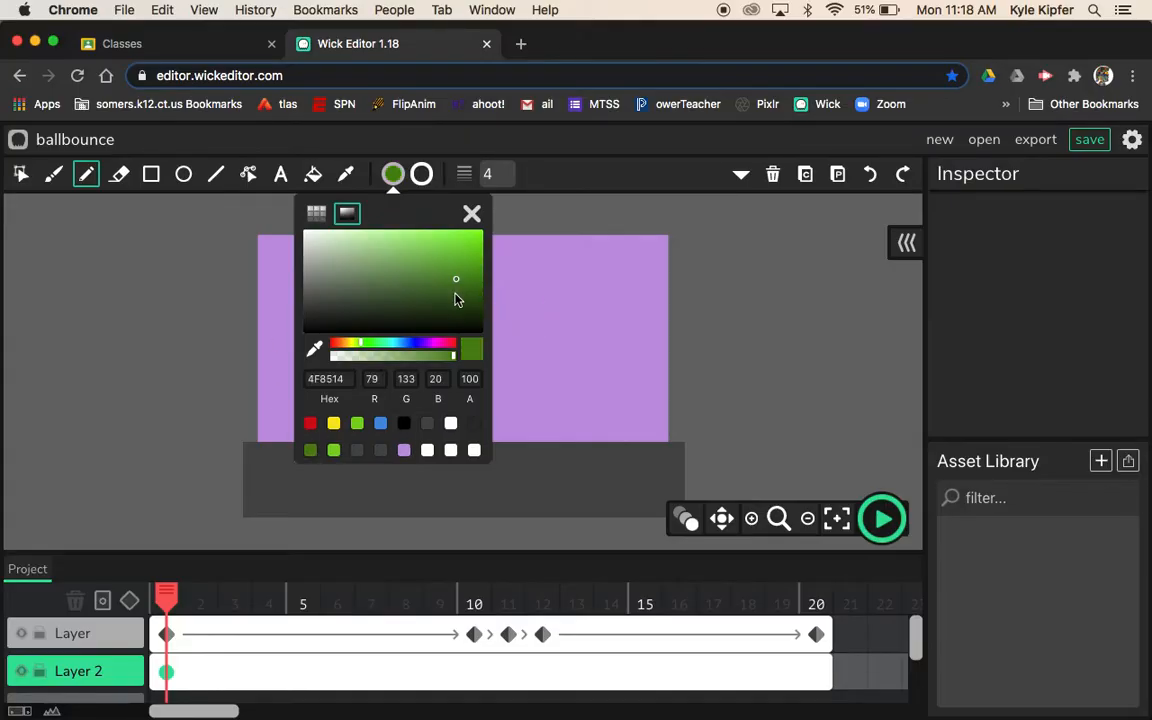
click(471, 213)
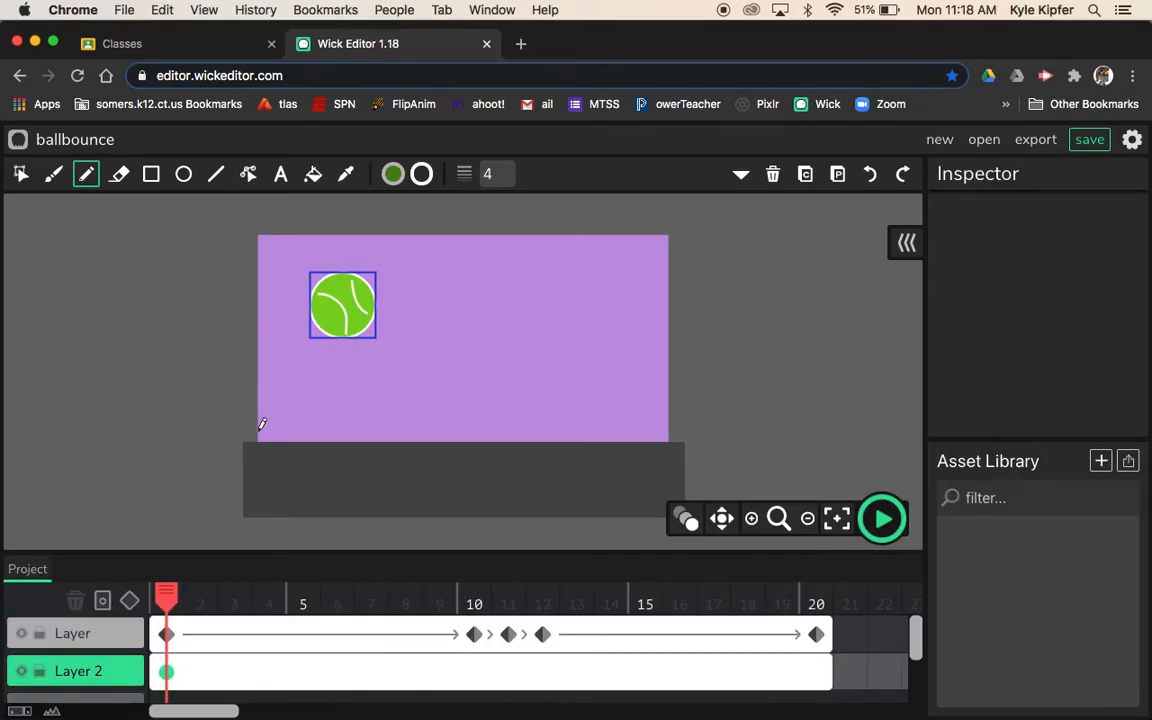
Step: Draw a closed hill outline above the gray ground with stroke color 4F8514 and fill it with the same green
mouse_move(250, 434)
mouse_down()
mouse_move(258, 303)
mouse_move(552, 341)
mouse_move(678, 371)
mouse_move(680, 432)
mouse_up()
key(ctrl+z)
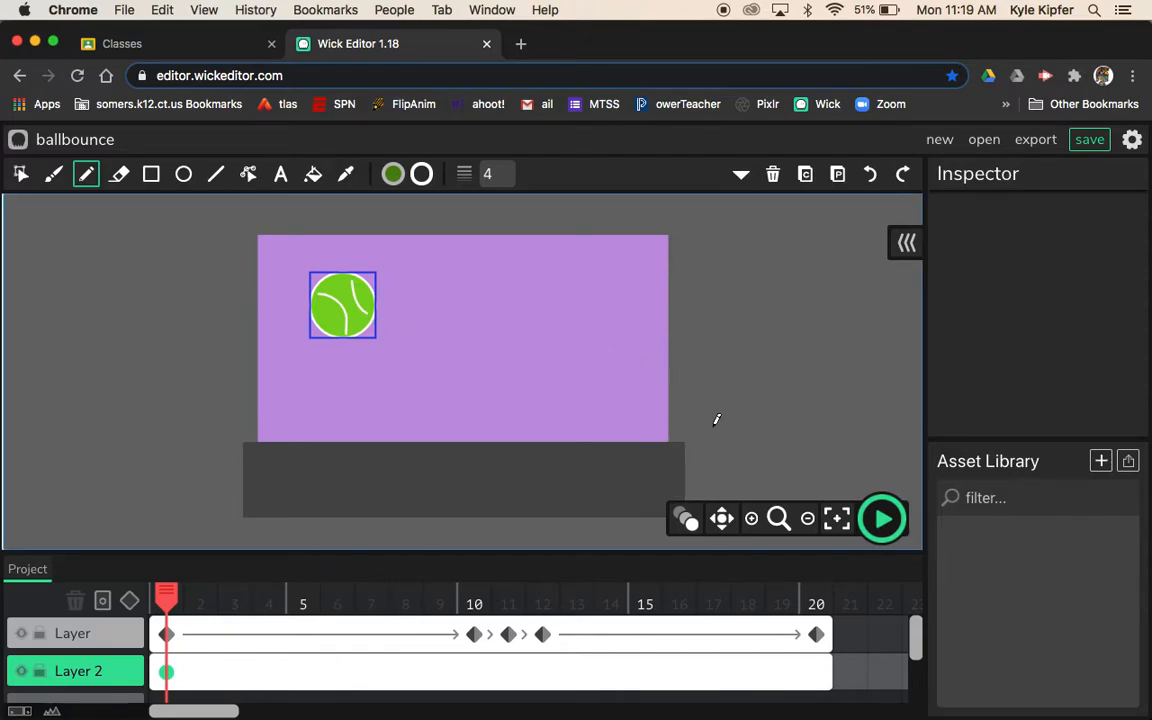
click(421, 176)
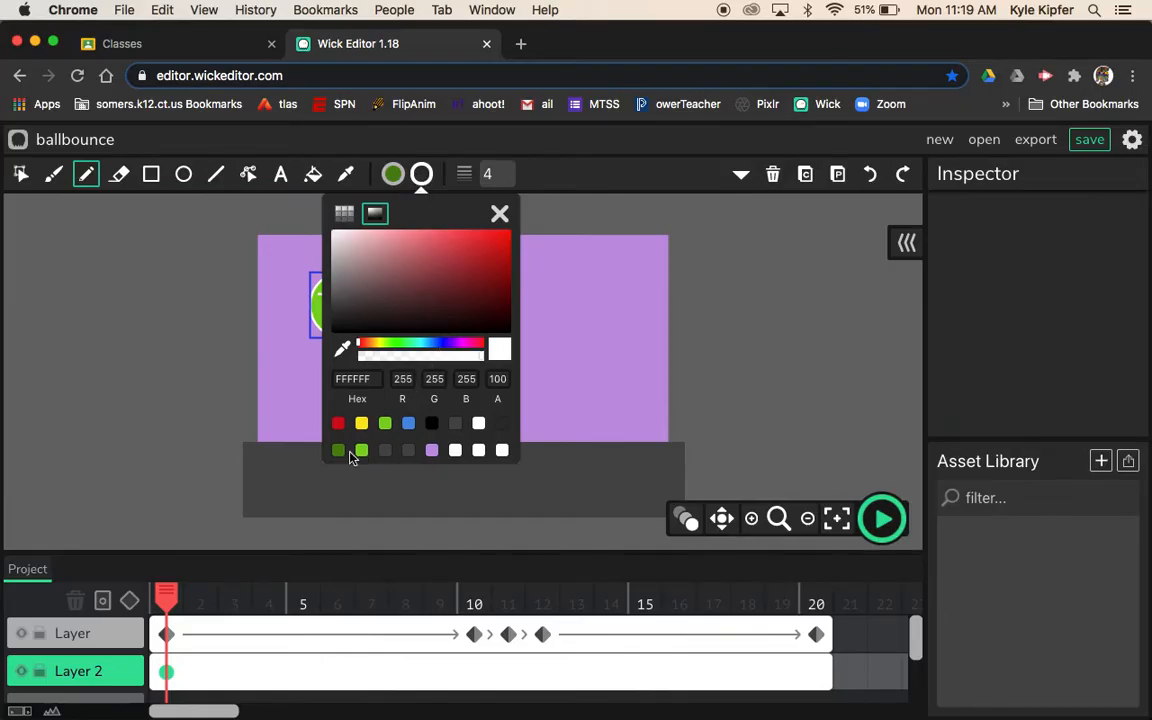
click(338, 451)
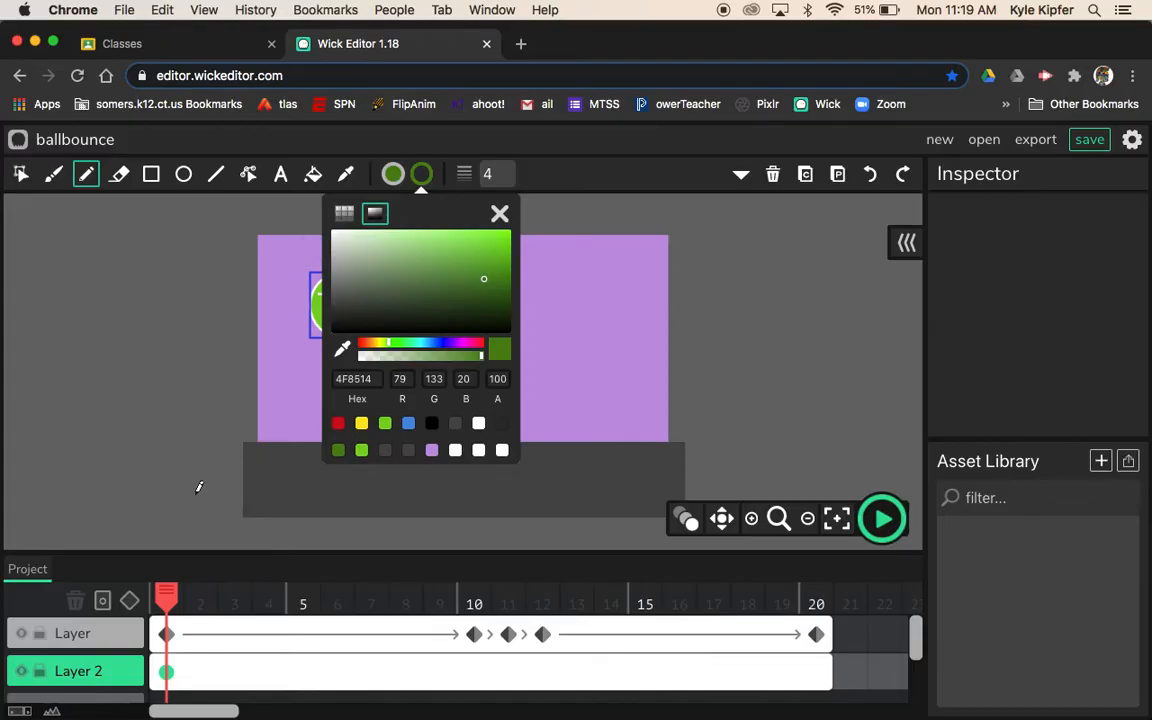
click(251, 434)
mouse_move(251, 434)
mouse_down()
mouse_move(248, 330)
mouse_move(372, 336)
mouse_move(682, 384)
mouse_move(677, 441)
mouse_up()
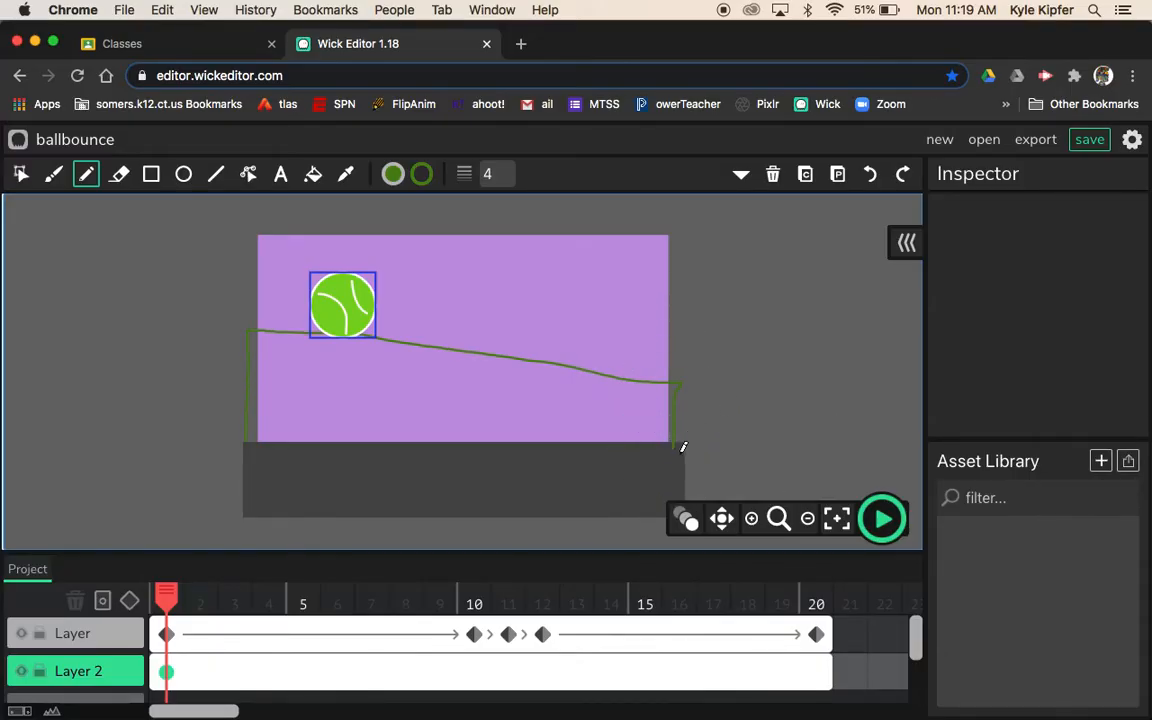
click(313, 174)
click(534, 392)
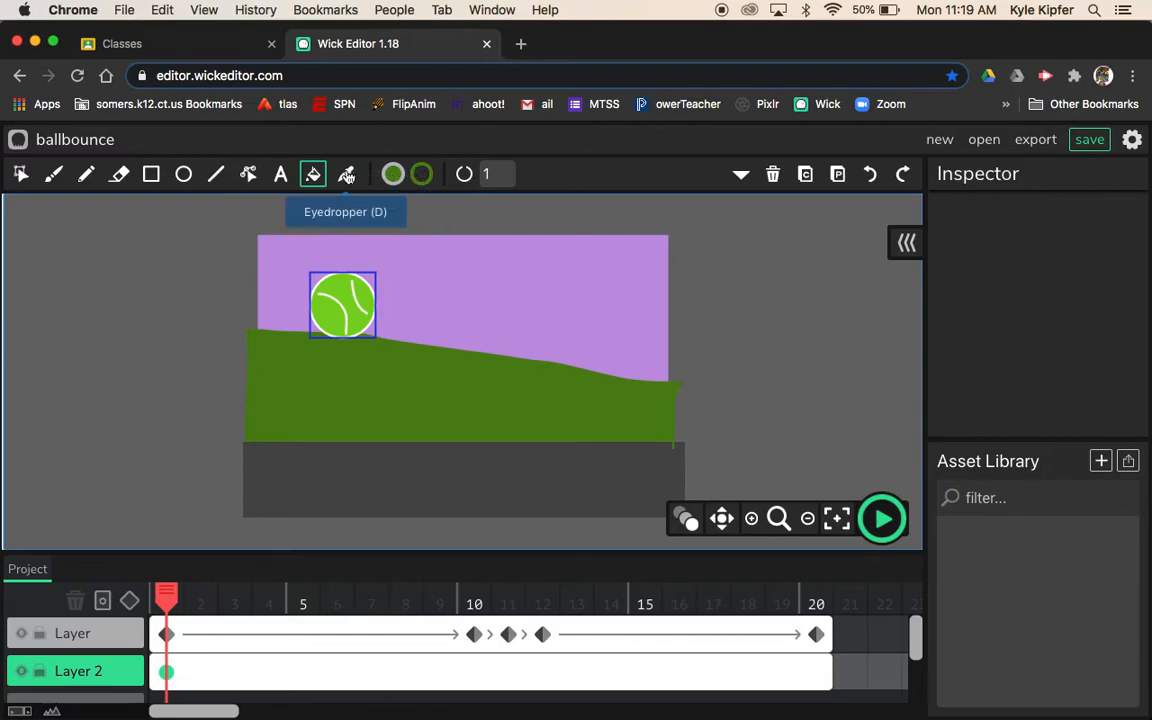
Step: Outline a second hill behind the first with the Pencil, using the darker green stroke color 30520A
click(86, 174)
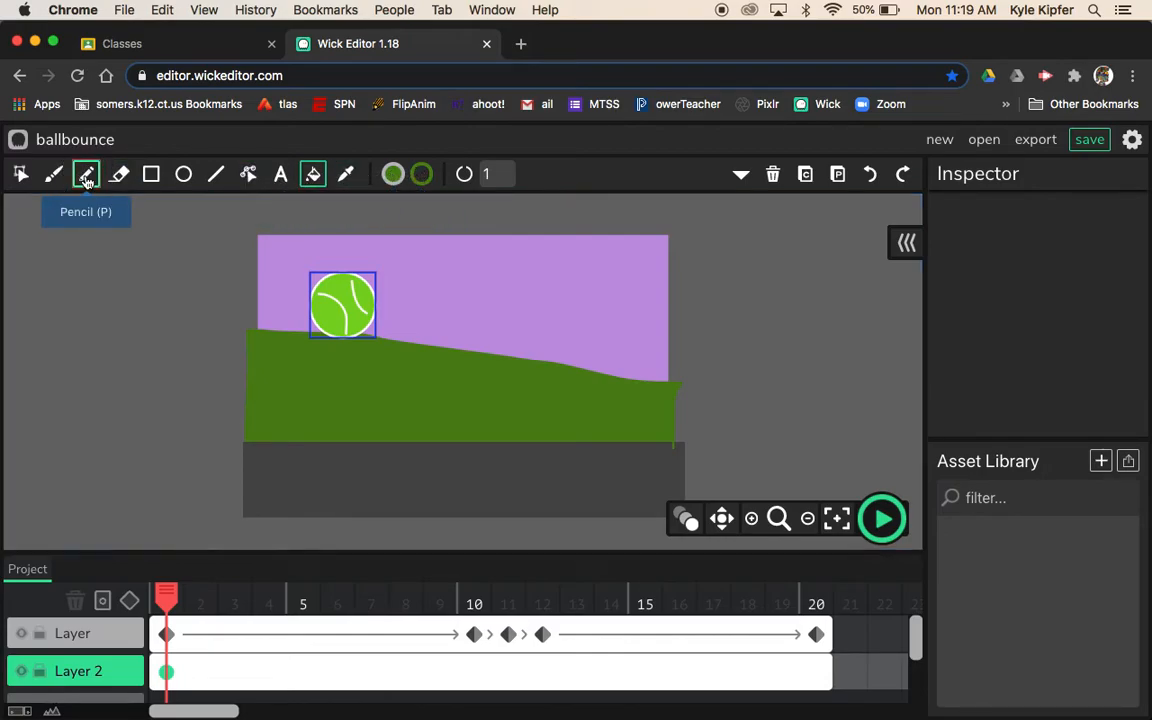
click(421, 174)
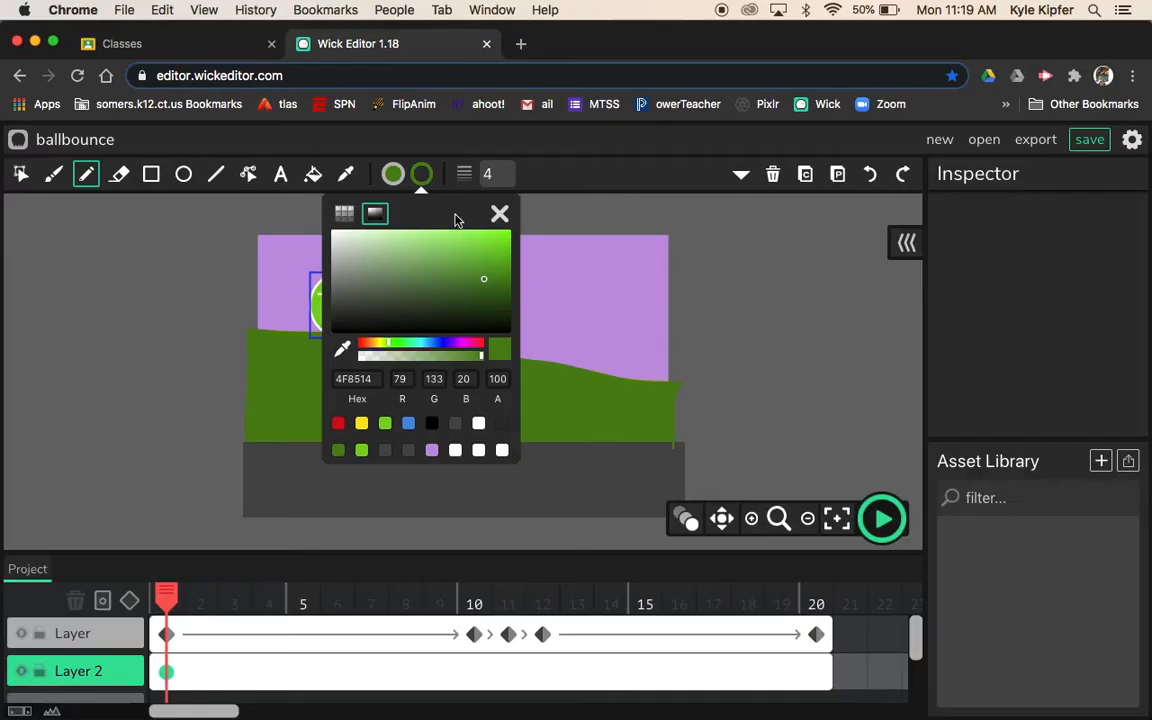
click(490, 304)
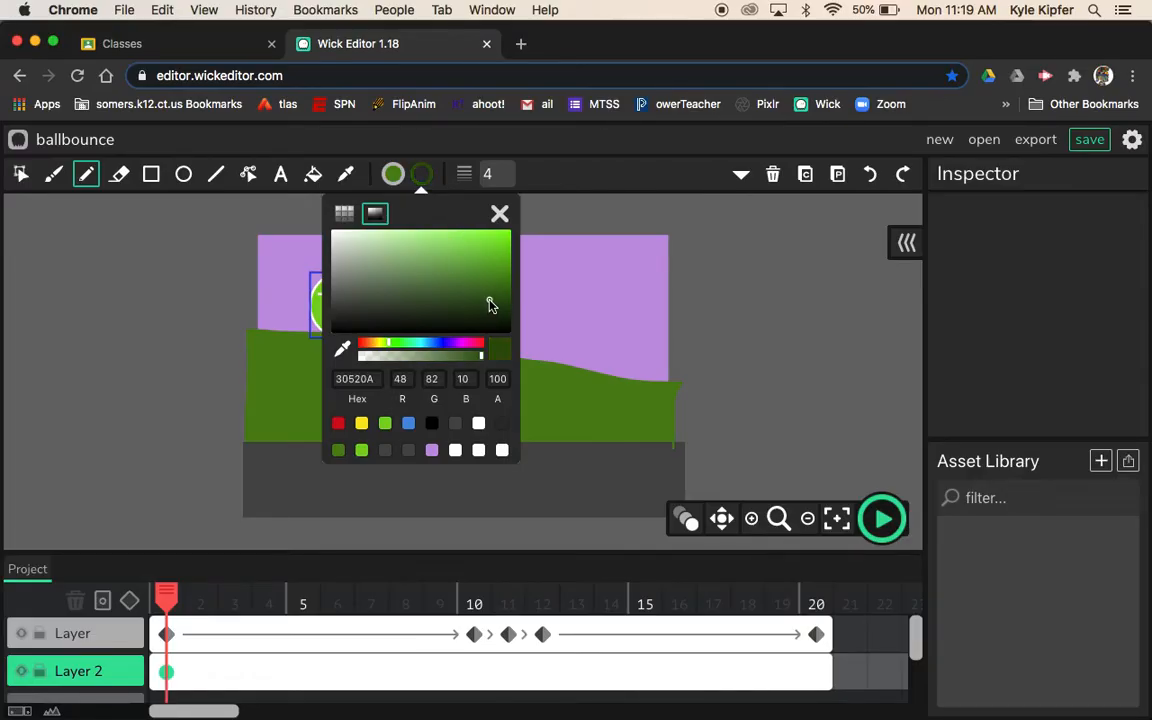
click(500, 216)
mouse_move(253, 320)
mouse_down()
mouse_move(251, 296)
mouse_move(676, 332)
mouse_move(677, 382)
mouse_up()
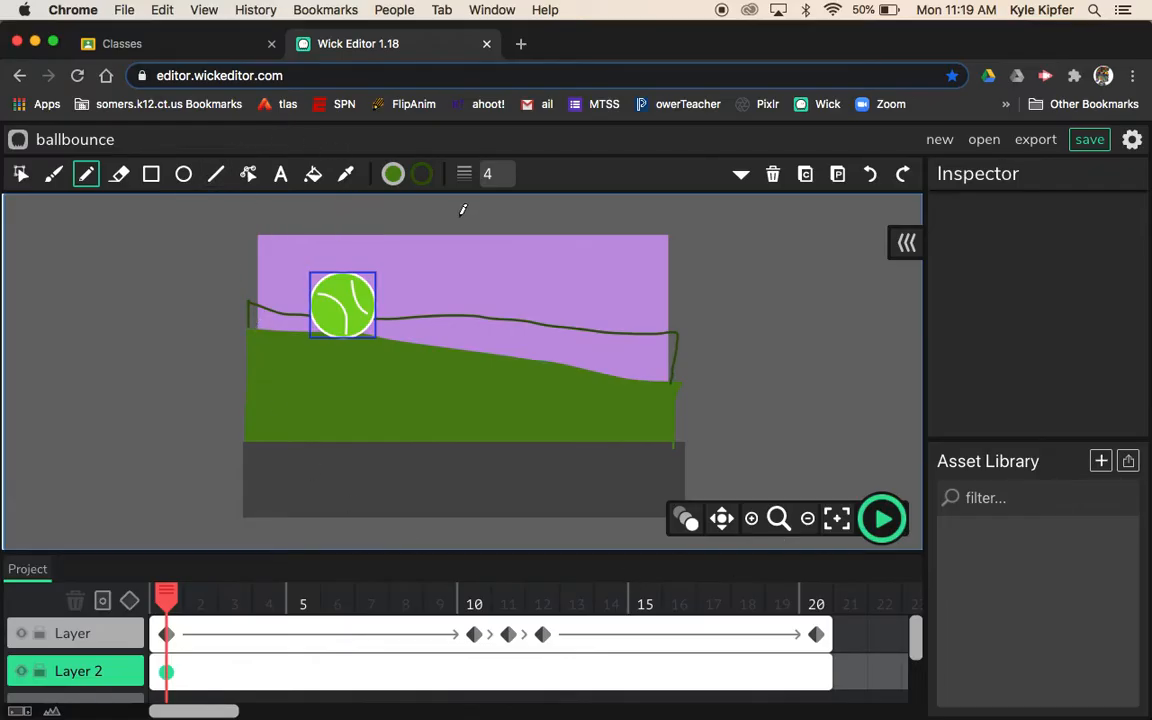
Step: Try to fill the rear hill, and raise the Fill Bucket's gap filling amount to 5
click(313, 174)
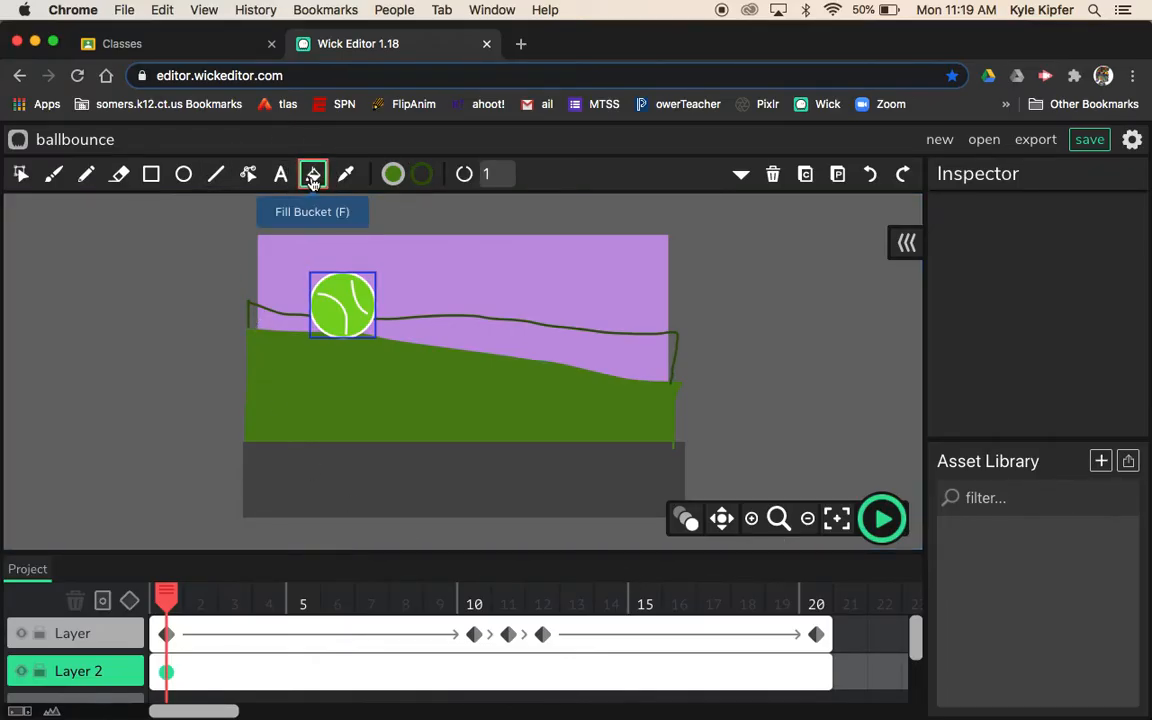
click(545, 348)
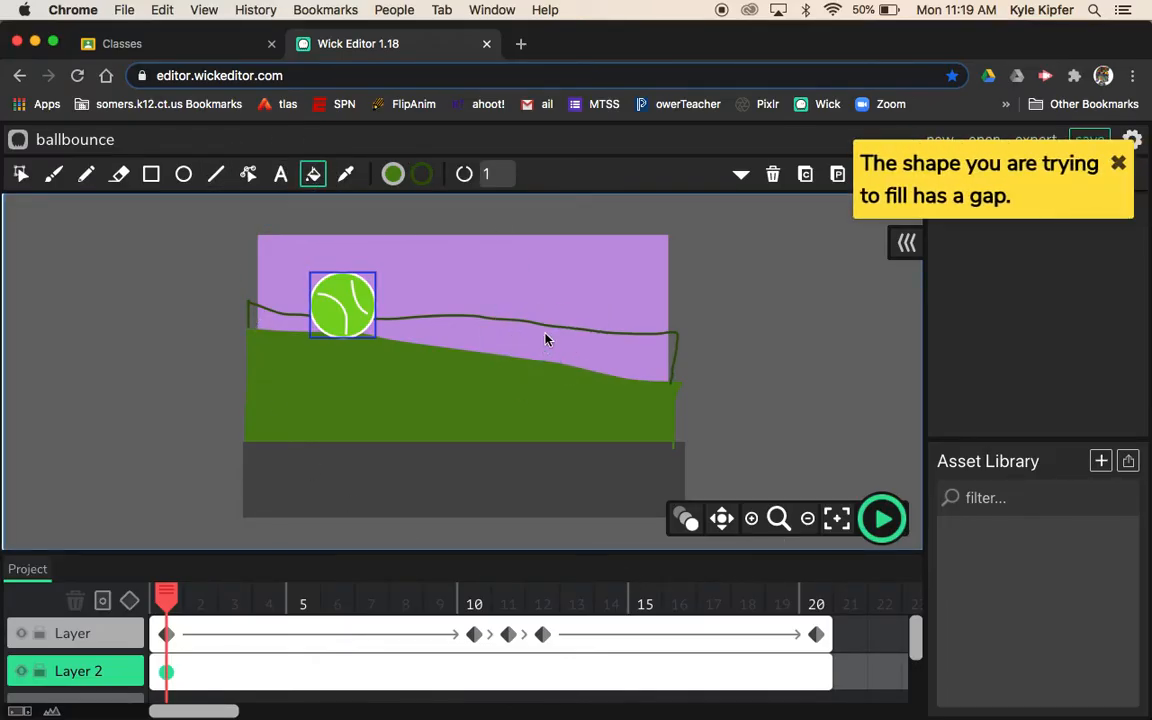
click(957, 193)
mouse_move(480, 185)
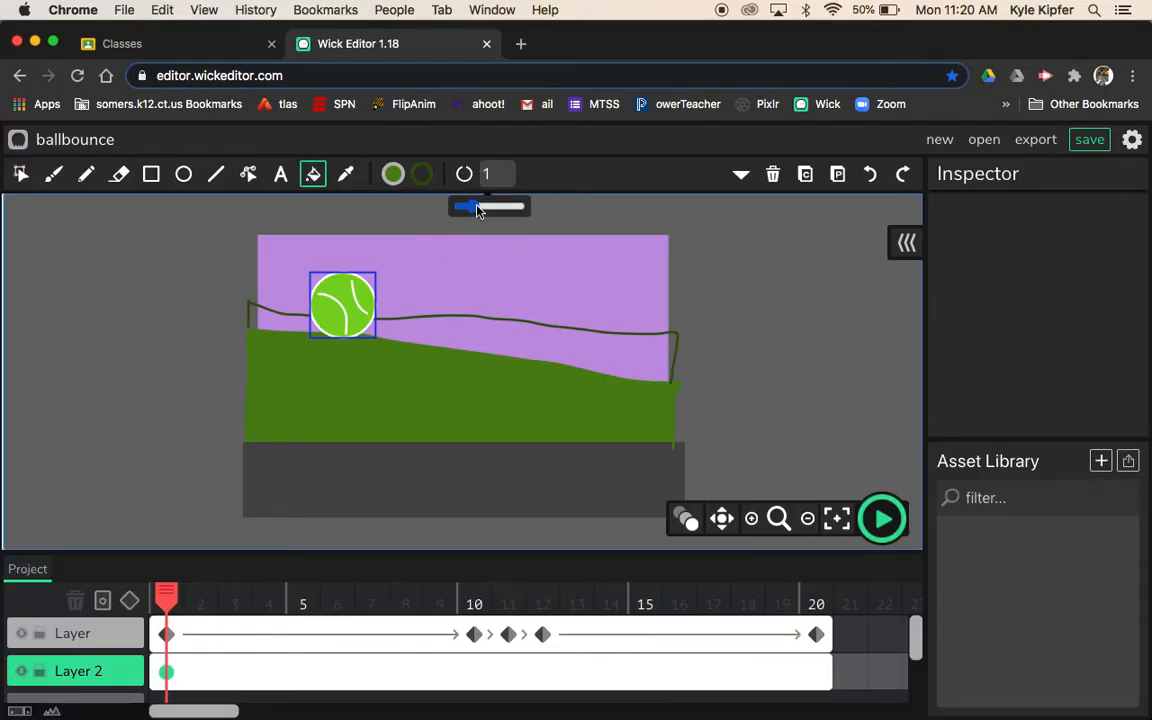
drag(474, 207, 586, 211)
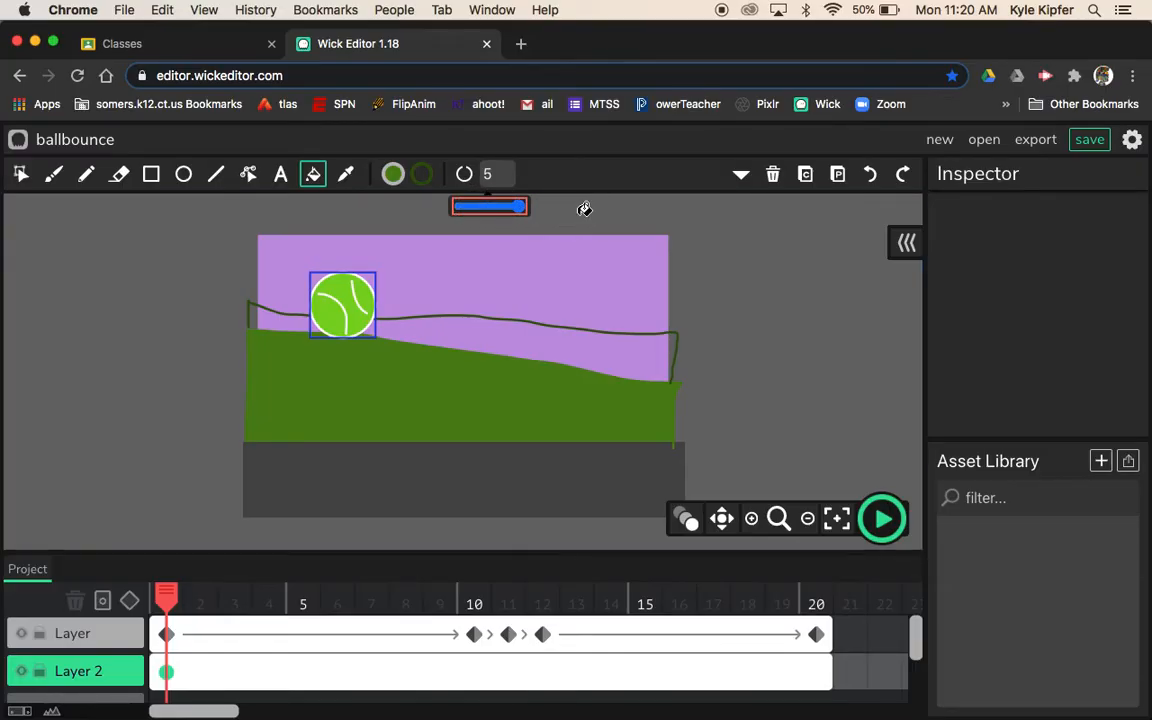
Step: Try filling the rear hill with the front hill's green 4F8514, and undo the fill
click(624, 366)
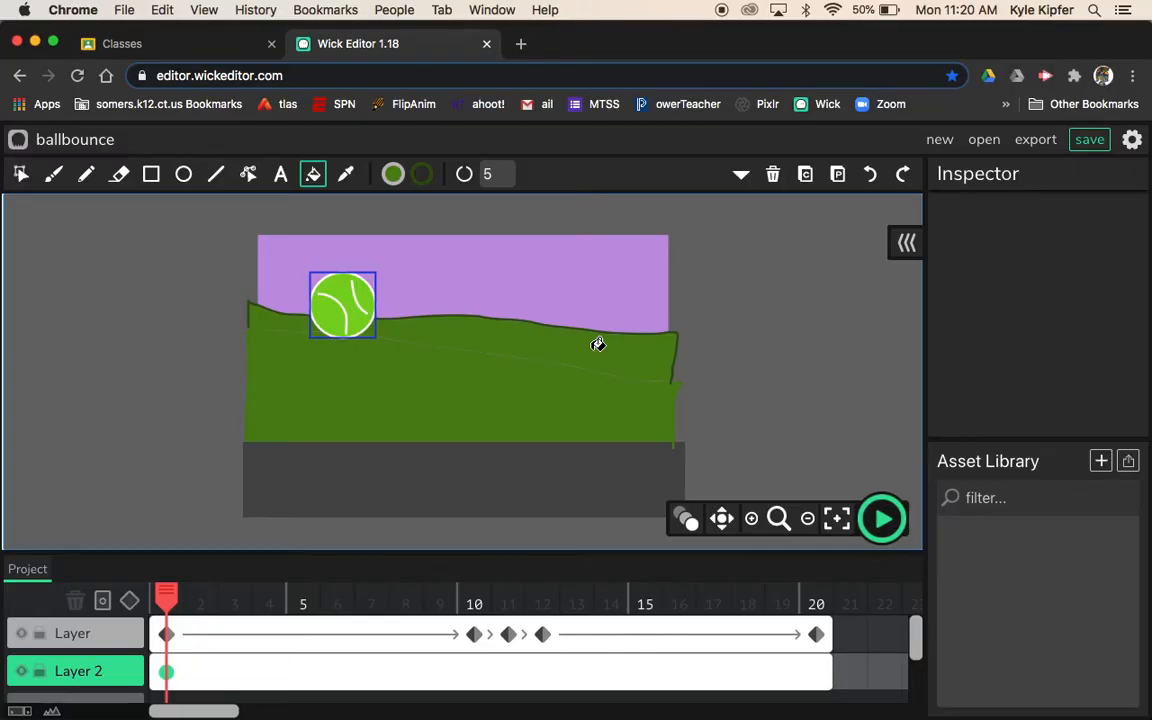
key(super+z)
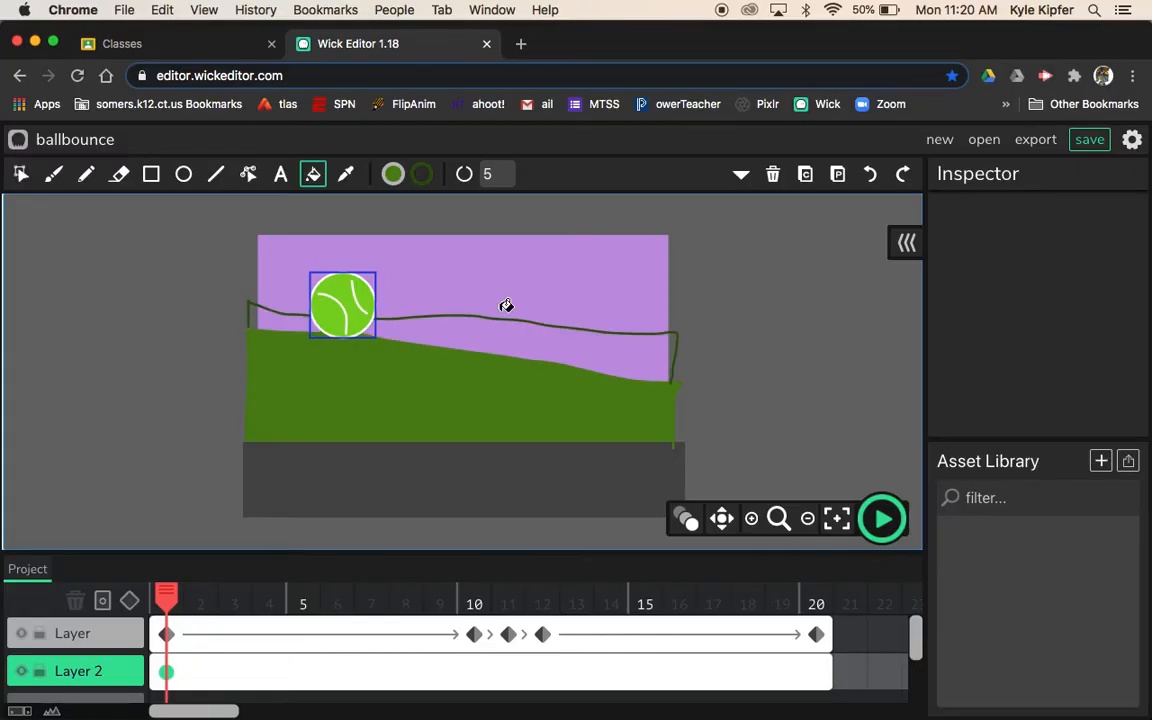
click(393, 176)
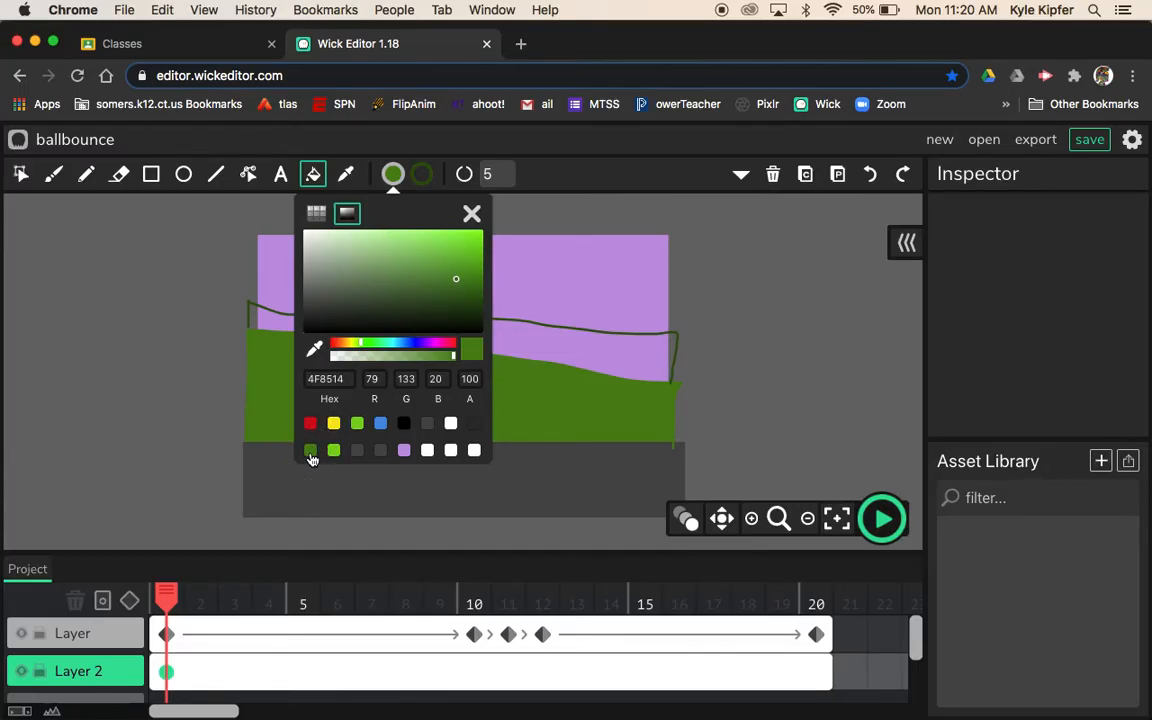
click(589, 355)
click(586, 353)
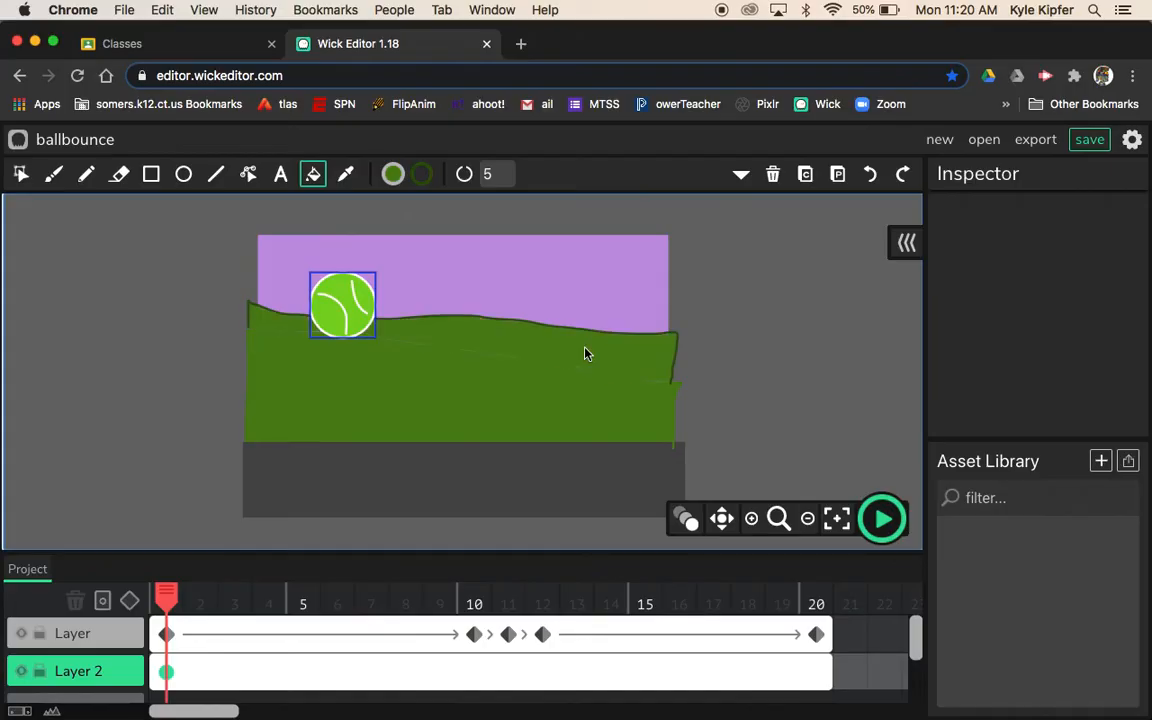
click(586, 353)
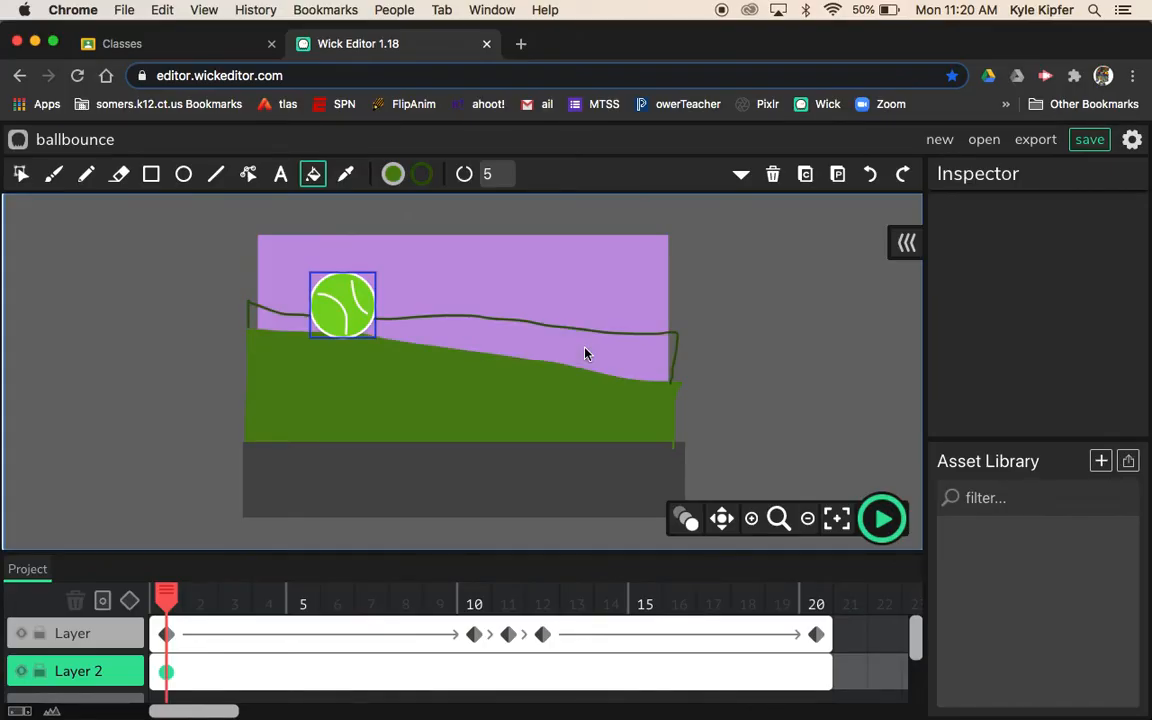
Step: Fill the rear hill and its outline with the very dark green 294708, and preview the animation
click(393, 174)
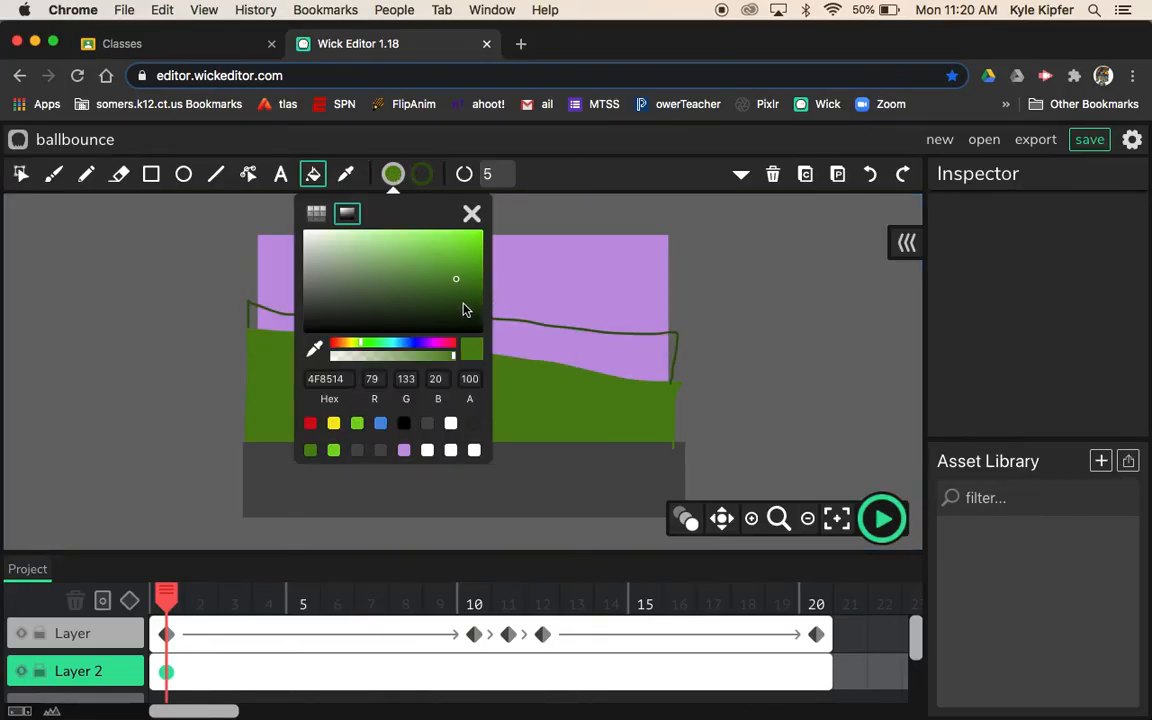
drag(463, 310, 462, 304)
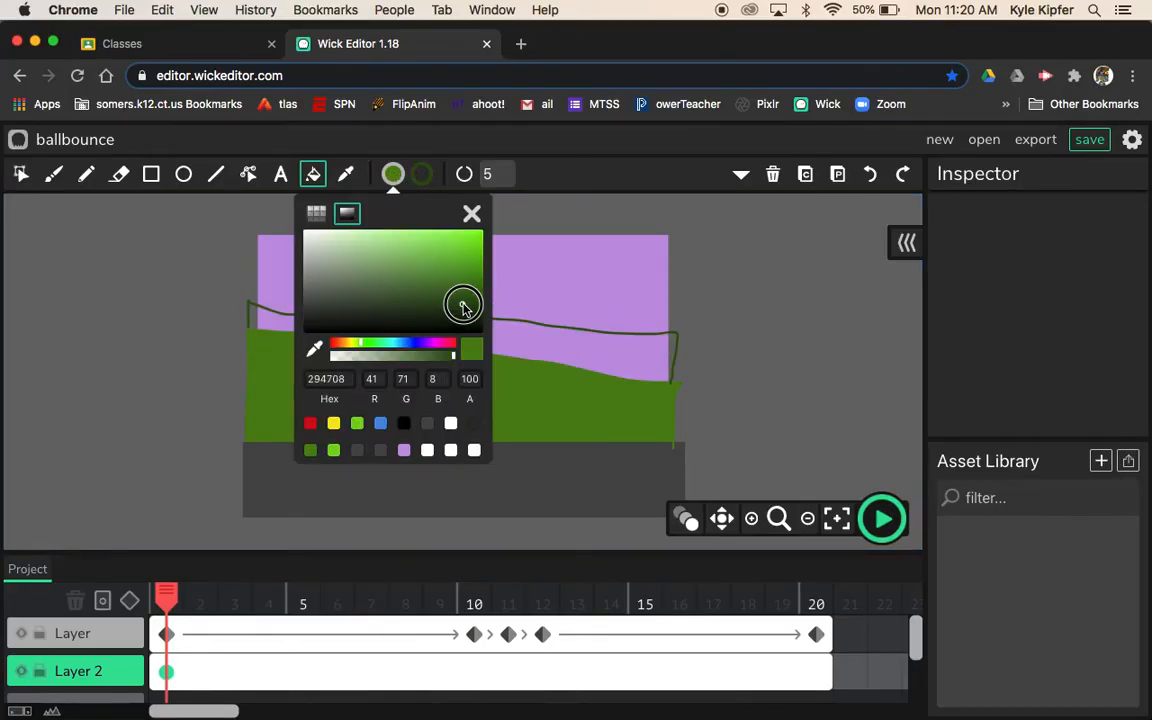
click(594, 363)
click(594, 363)
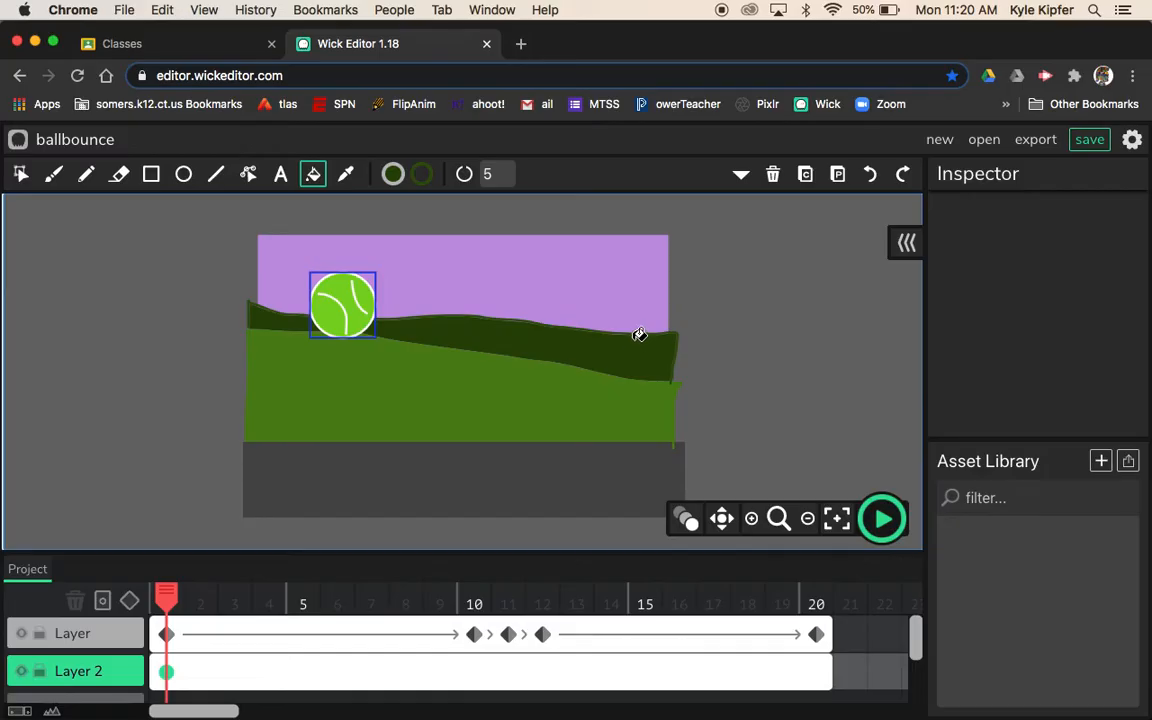
click(621, 333)
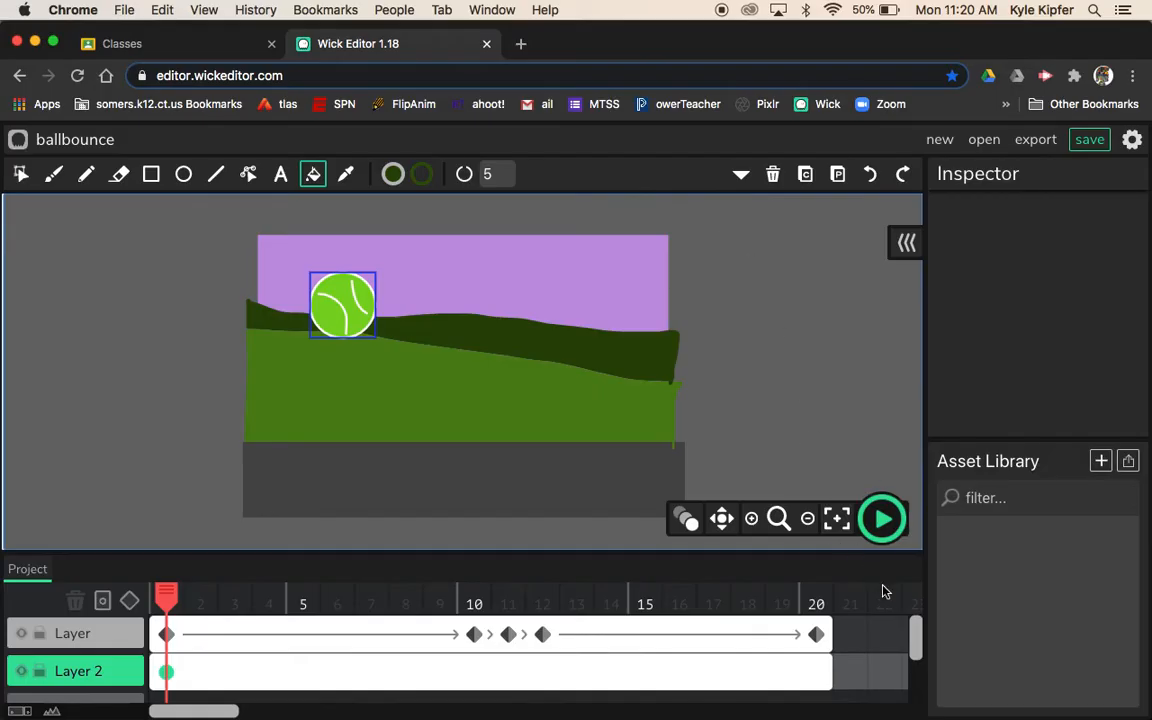
click(882, 518)
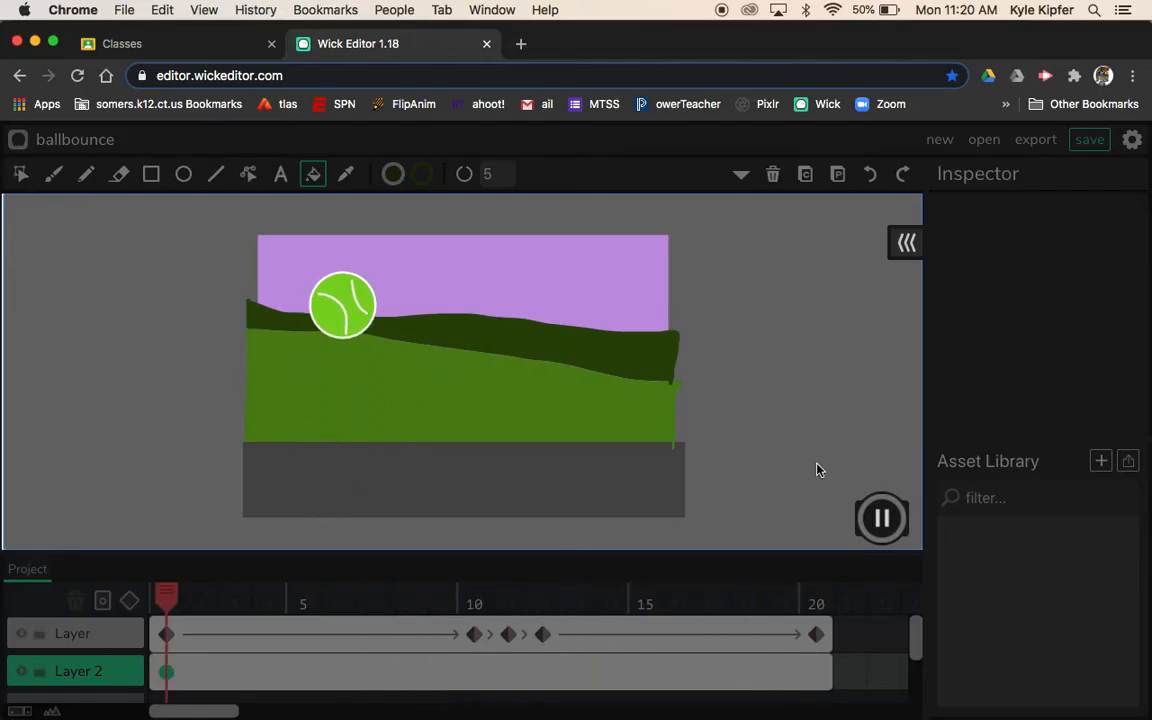
Step: Stop the preview, then add a new layer and place it between the ball's layer and Layer 2
click(882, 520)
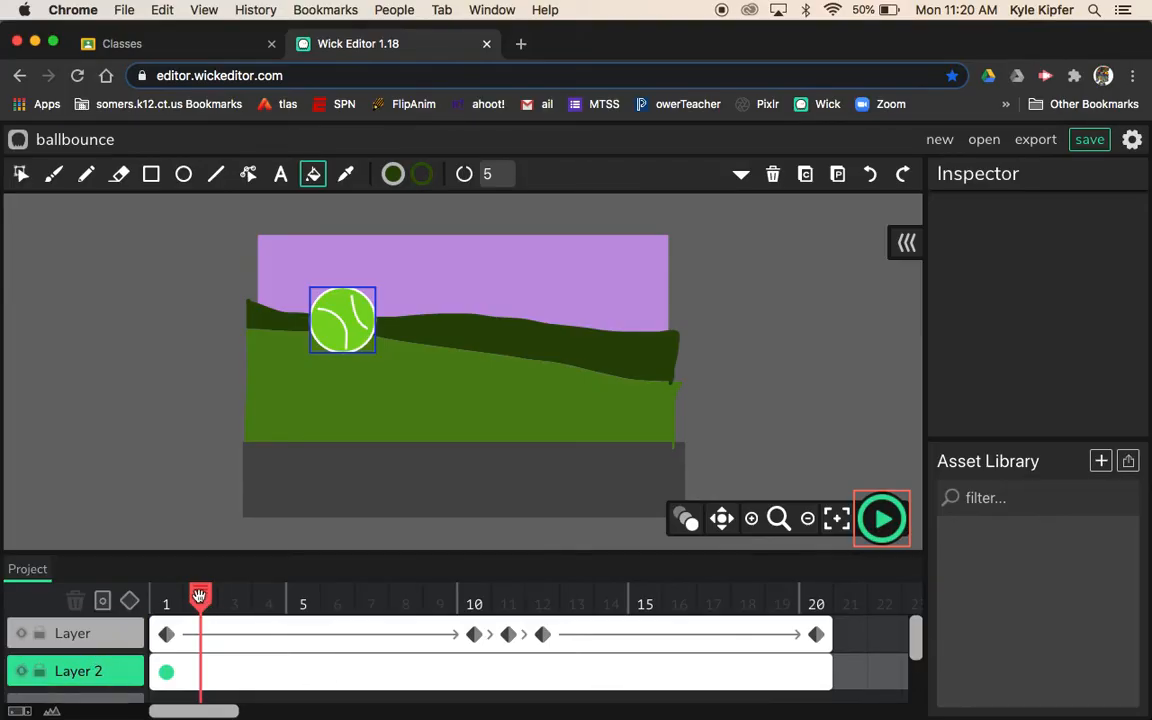
drag(199, 596, 167, 598)
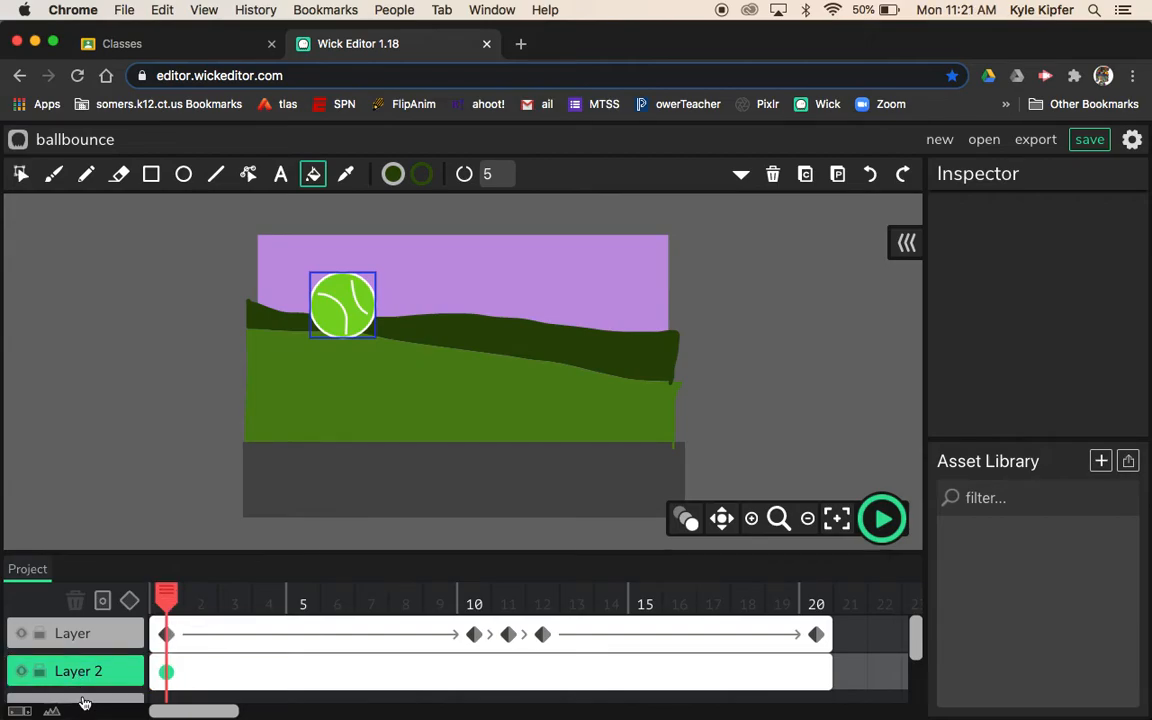
scroll(97, 648, down, 1)
scroll(97, 649, down, 1)
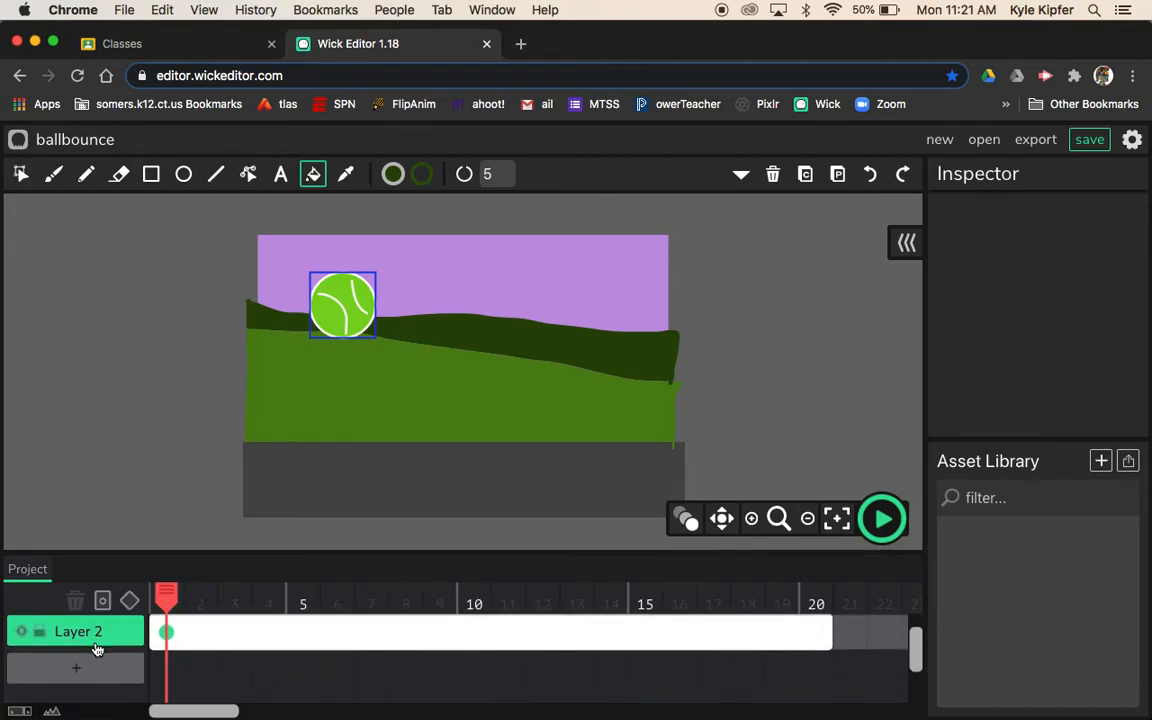
click(75, 672)
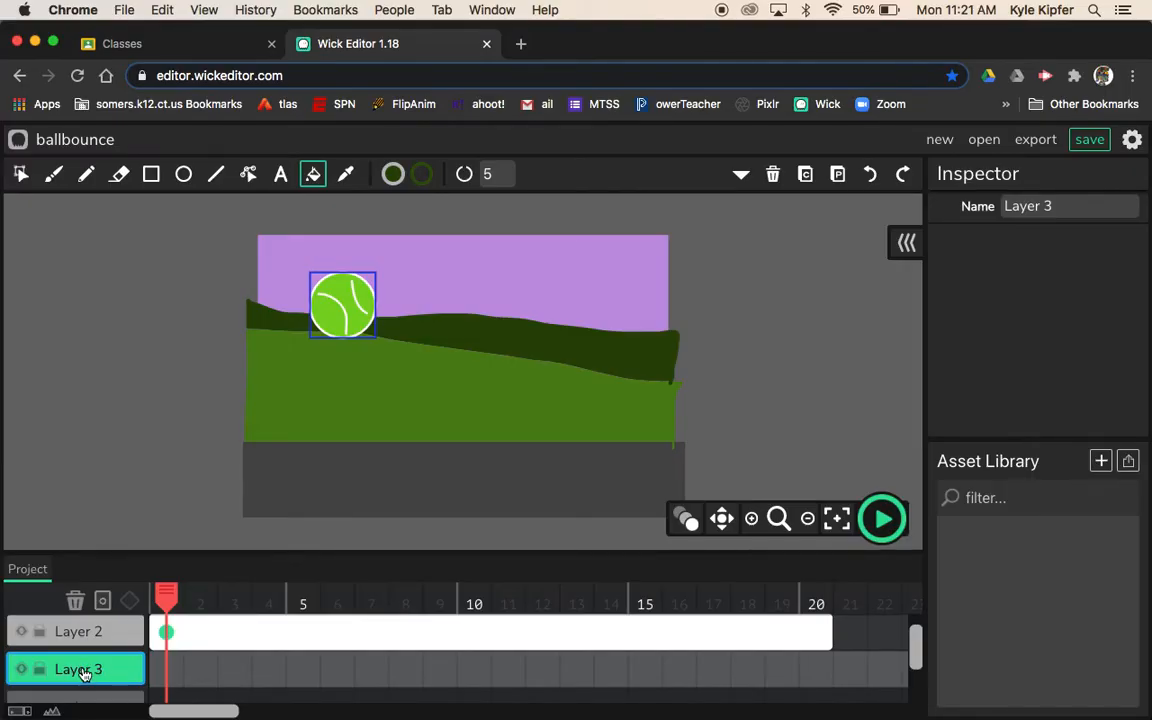
scroll(85, 675, up, 1)
click(81, 690)
drag(81, 690, 90, 630)
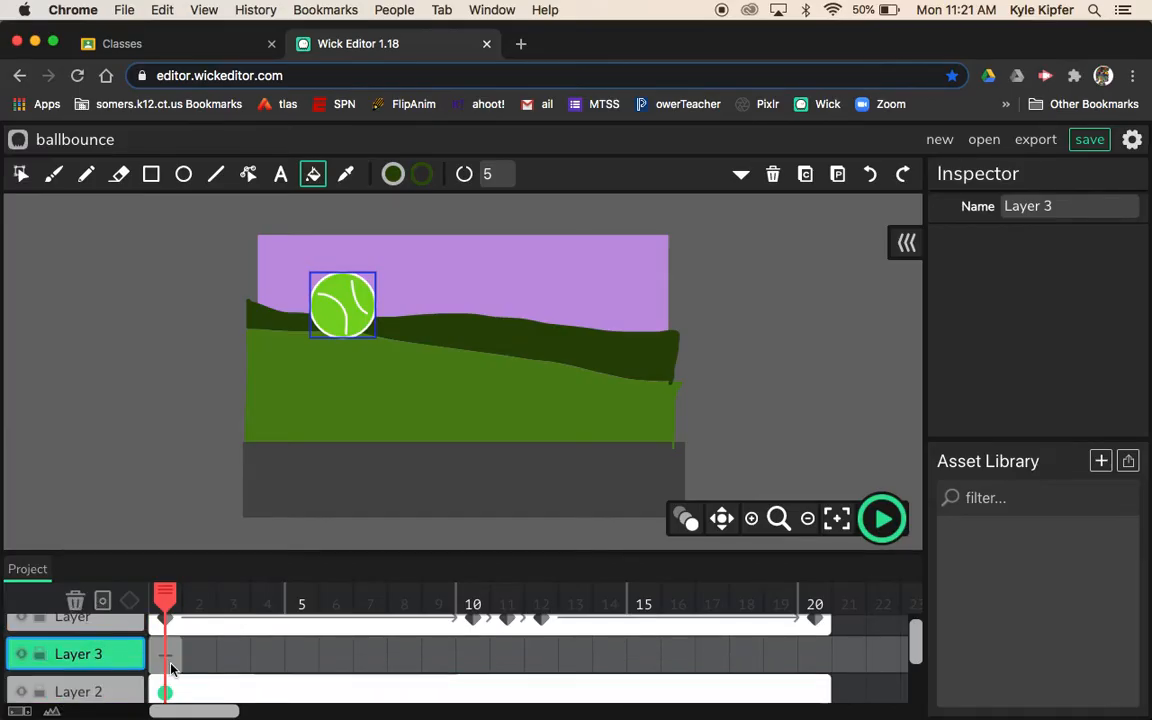
scroll(166, 664, up, 1)
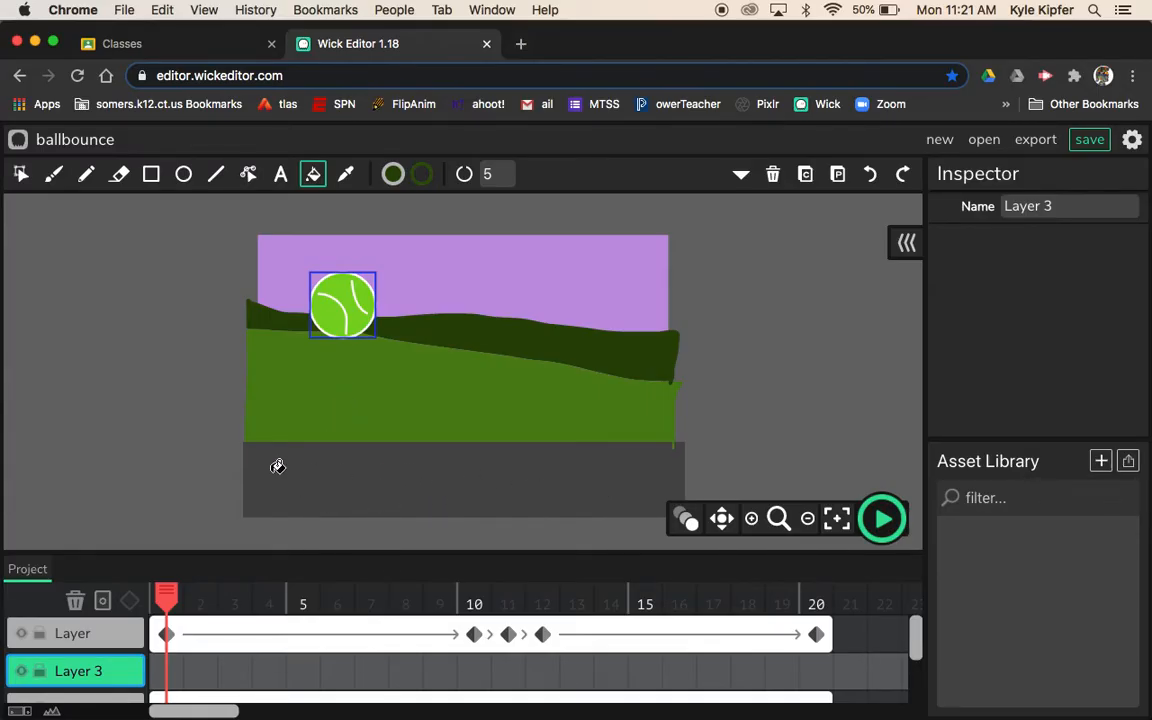
Step: Draw a black ellipse about 98 by 35 with stroke weight 0 below the ball on Layer 3, and extend its frame to 20 frames
click(169, 671)
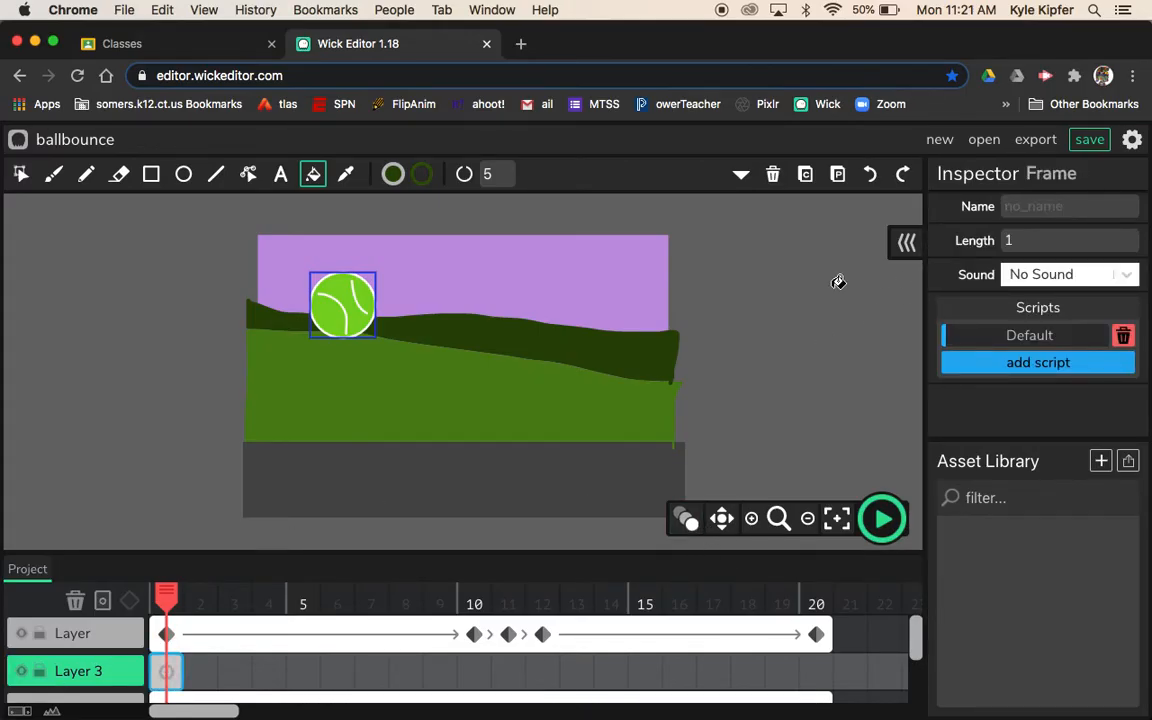
click(183, 174)
click(393, 174)
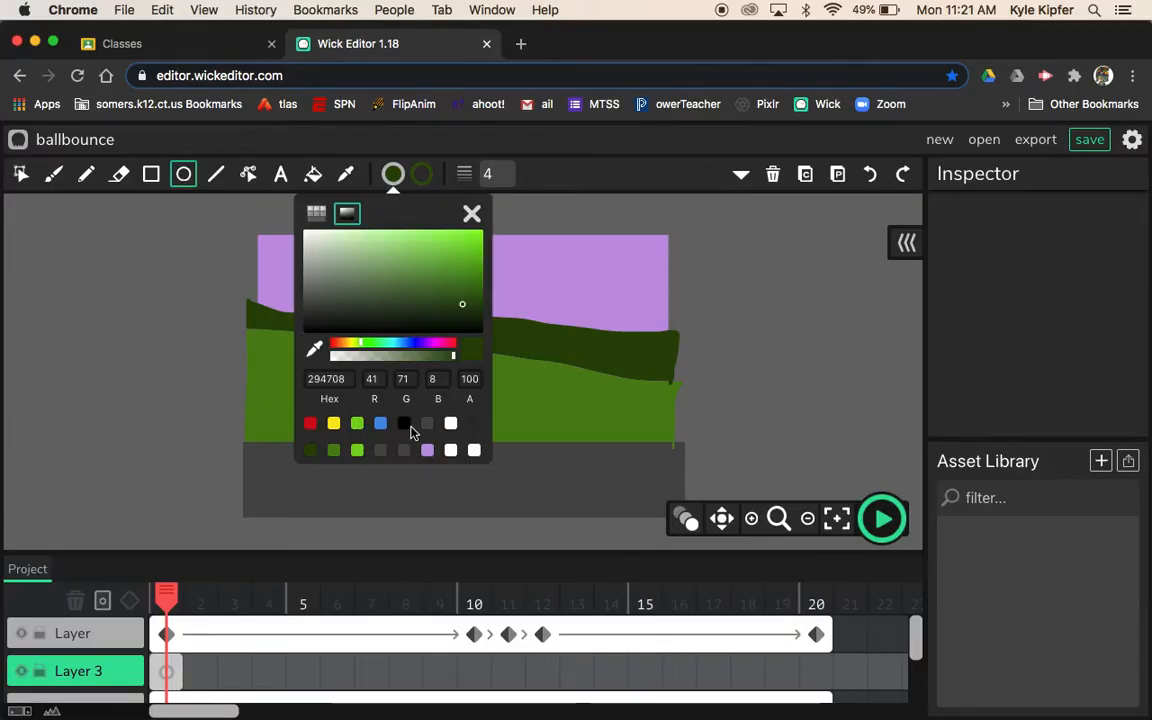
click(404, 425)
click(423, 178)
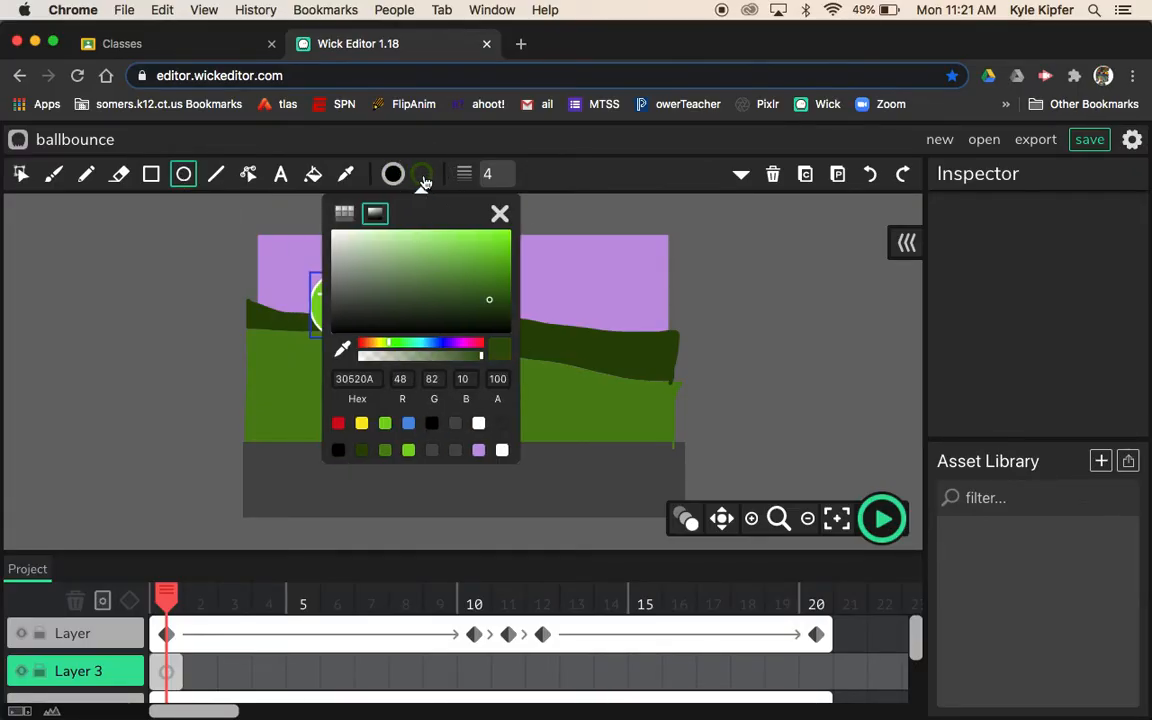
click(496, 176)
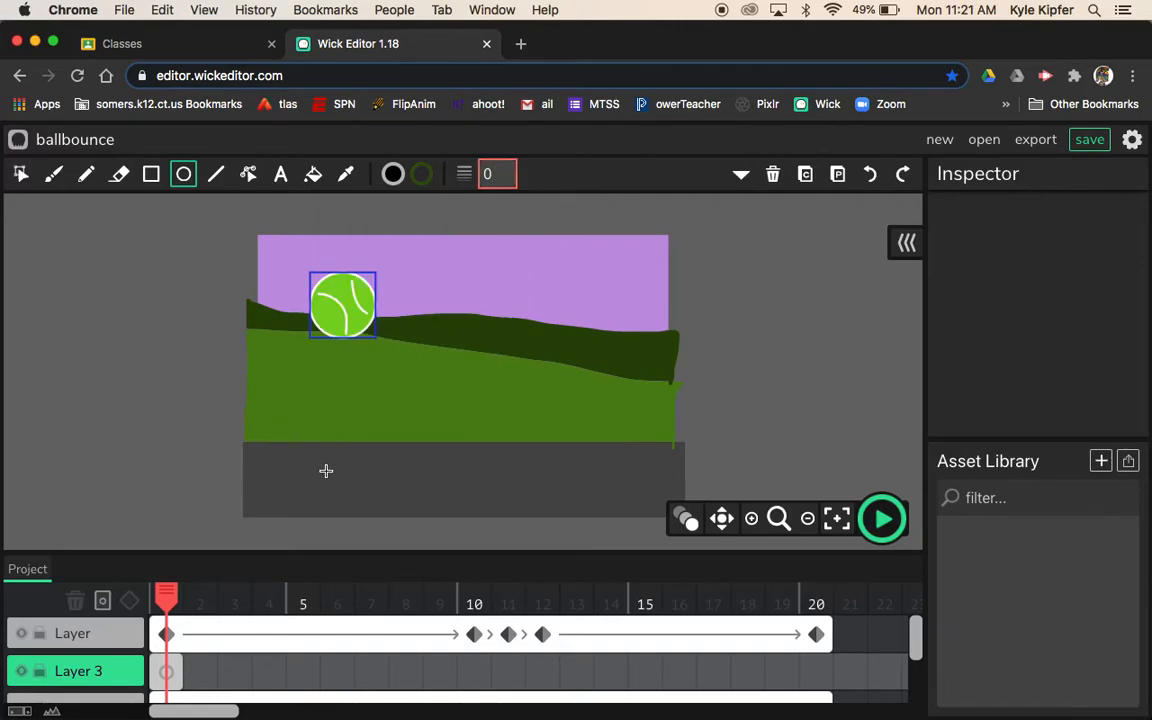
drag(318, 466, 373, 486)
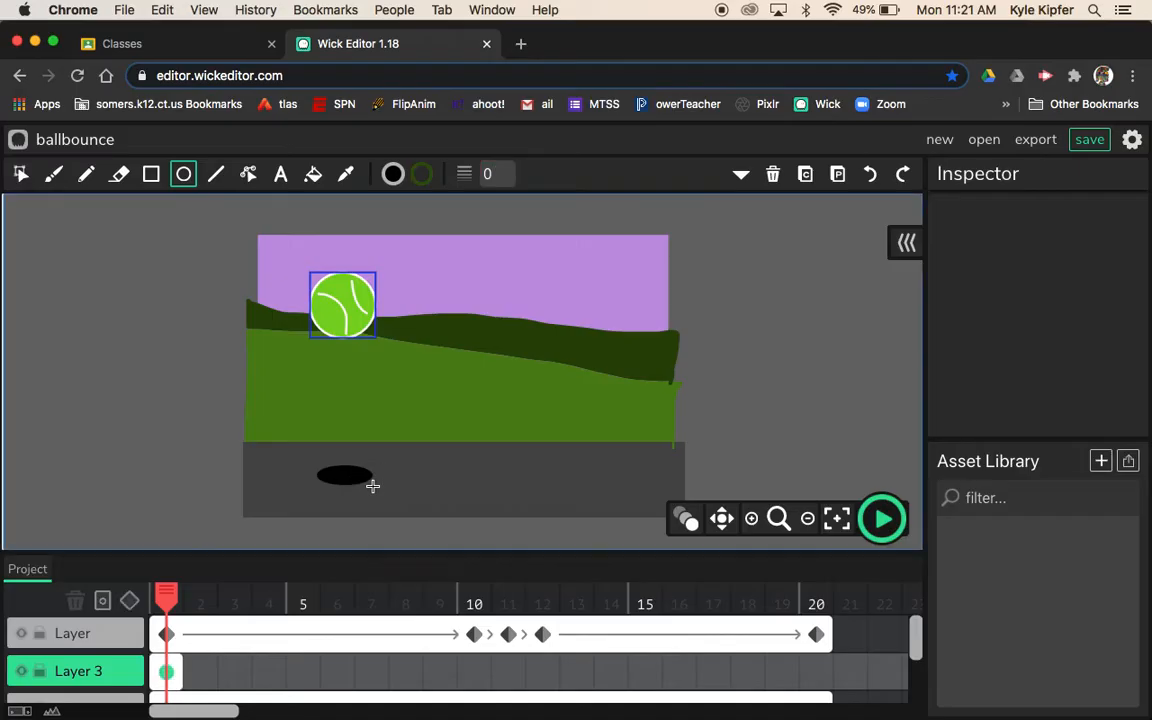
click(21, 174)
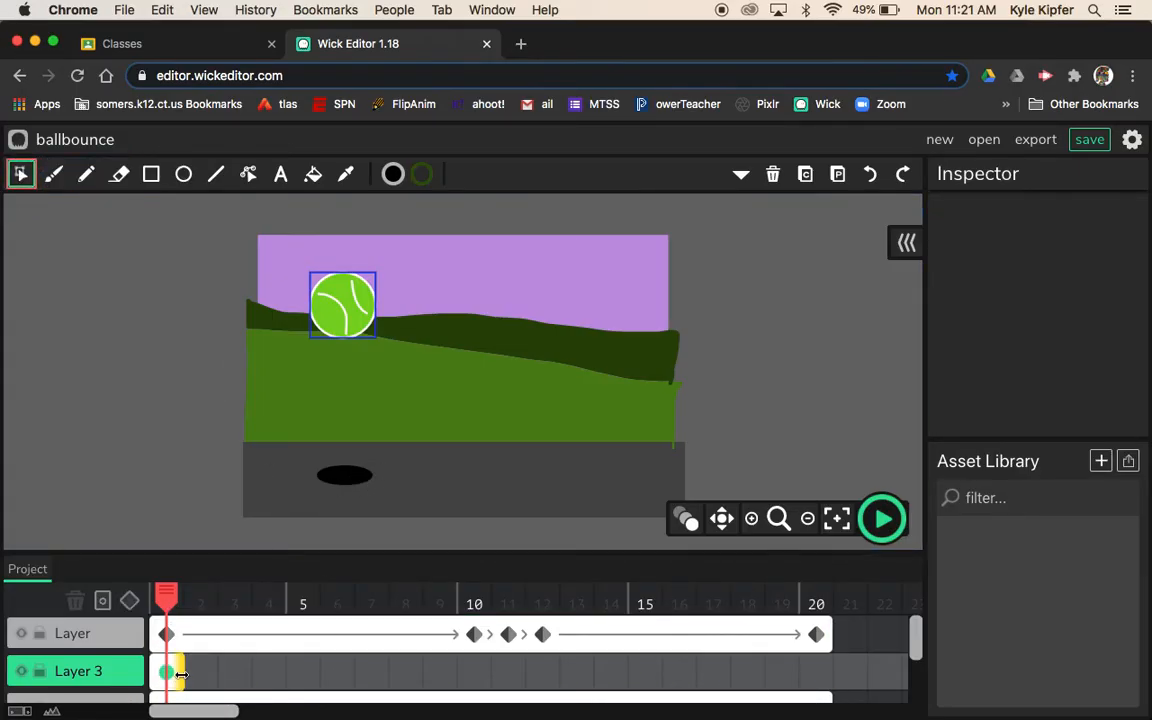
drag(180, 674, 834, 688)
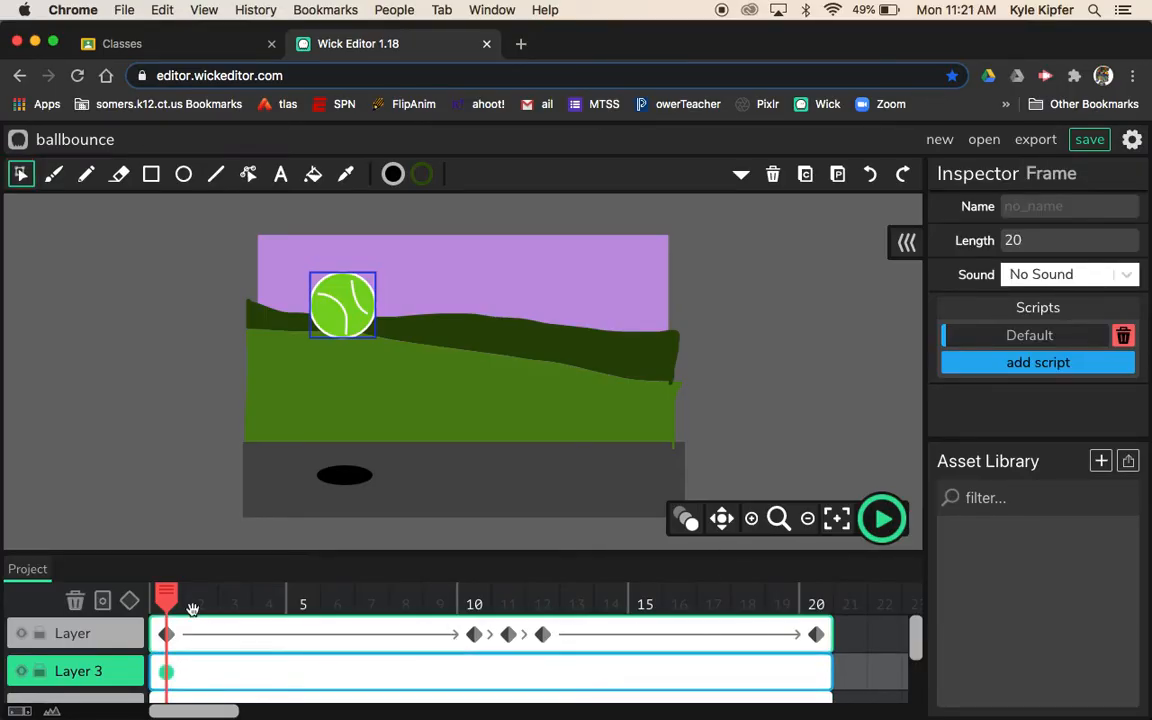
Step: Using frame 11 as reference, nudge the shadow ellipse to centre it under the squashed ball and widen it to about 127
drag(167, 598, 505, 600)
click(351, 492)
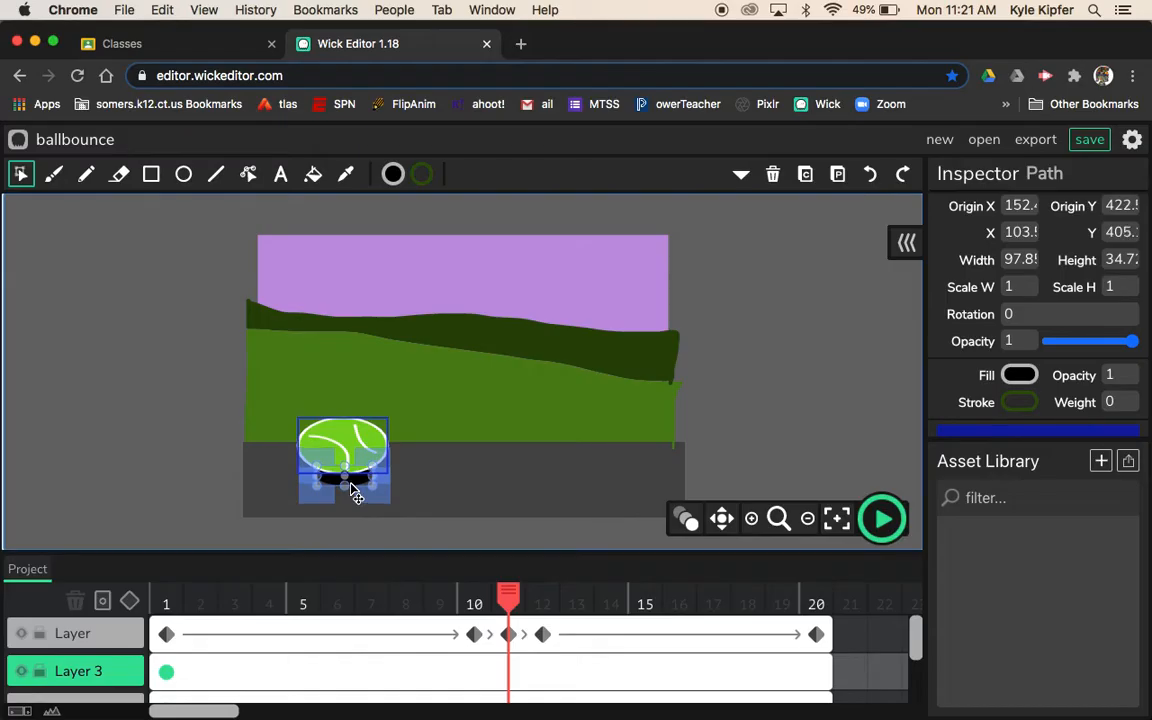
key(Left)
key(Left)
key(Left)
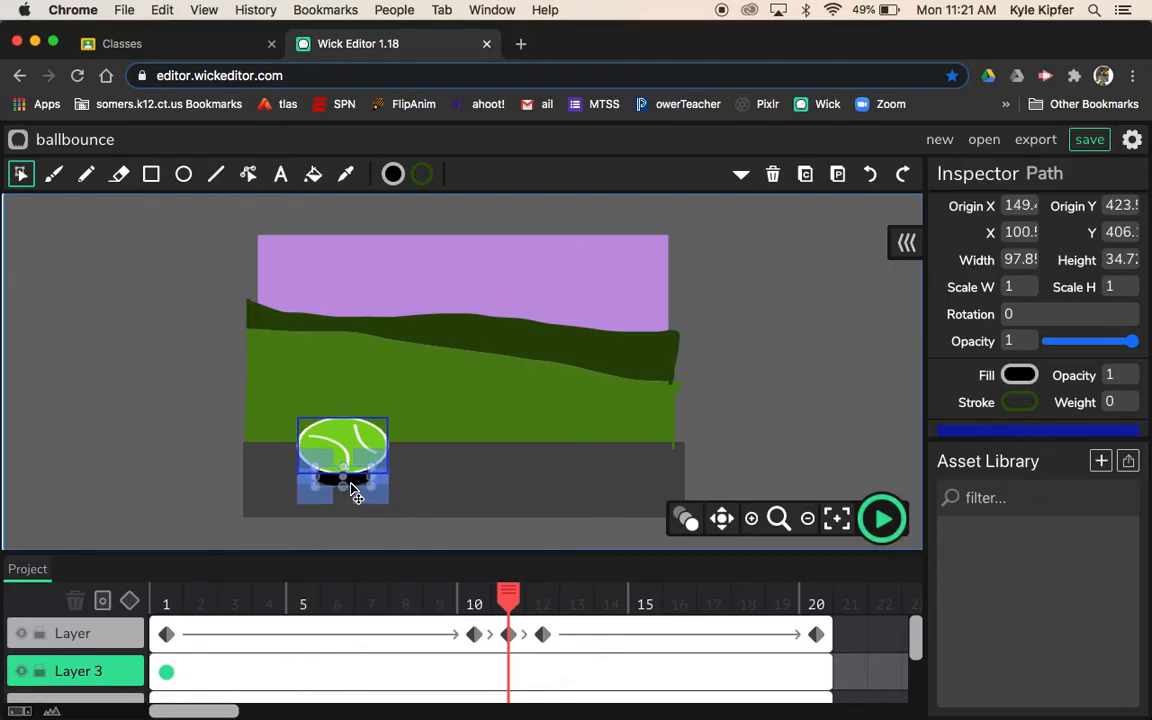
click(195, 474)
click(352, 495)
key(Left)
drag(313, 478, 252, 497)
click(117, 428)
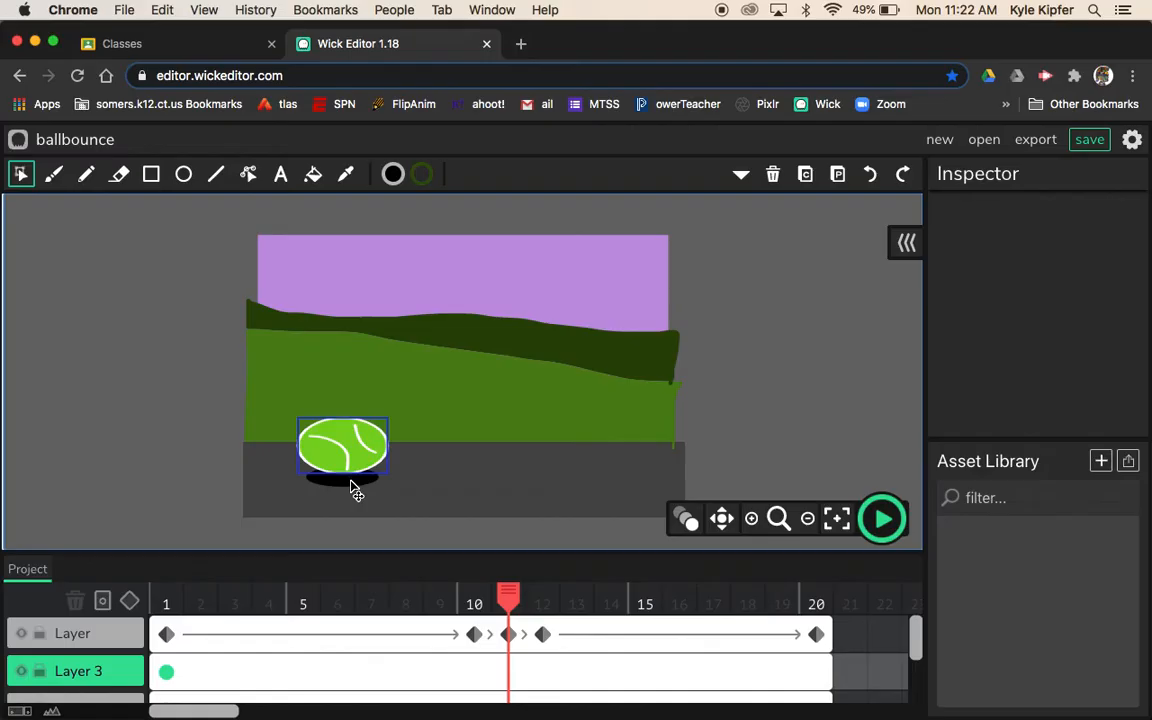
Step: Add a tween keyframe for the shadow at frame 1 of Layer 3
drag(460, 604, 136, 671)
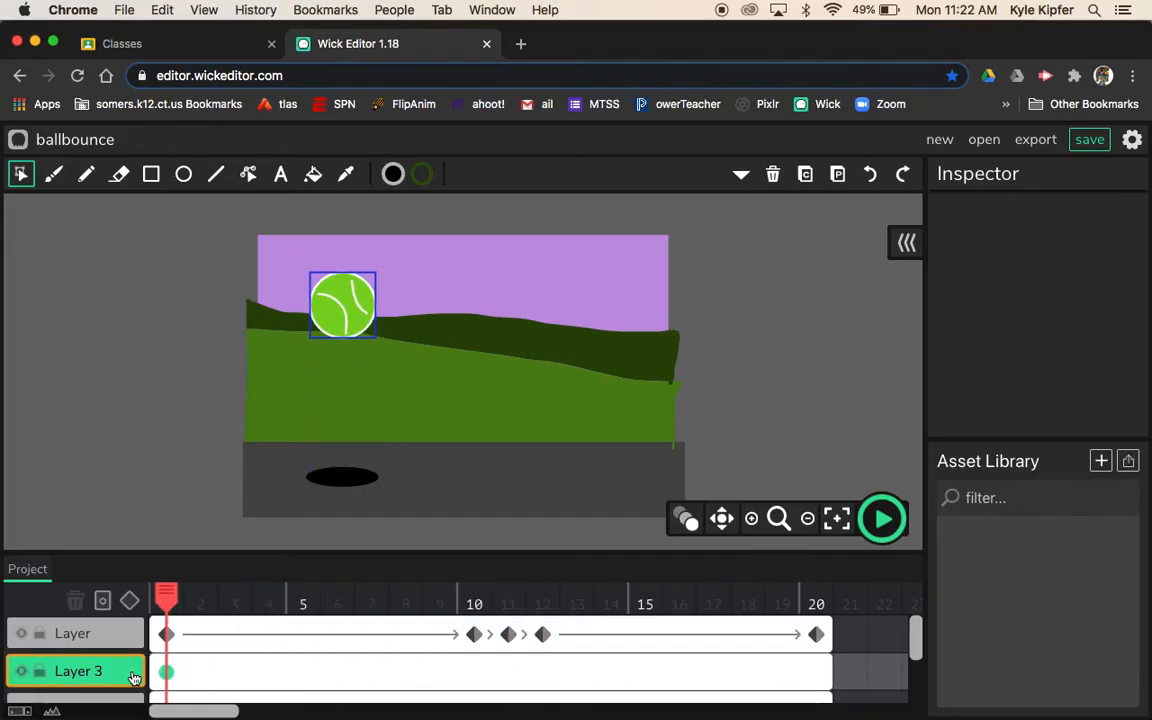
click(169, 674)
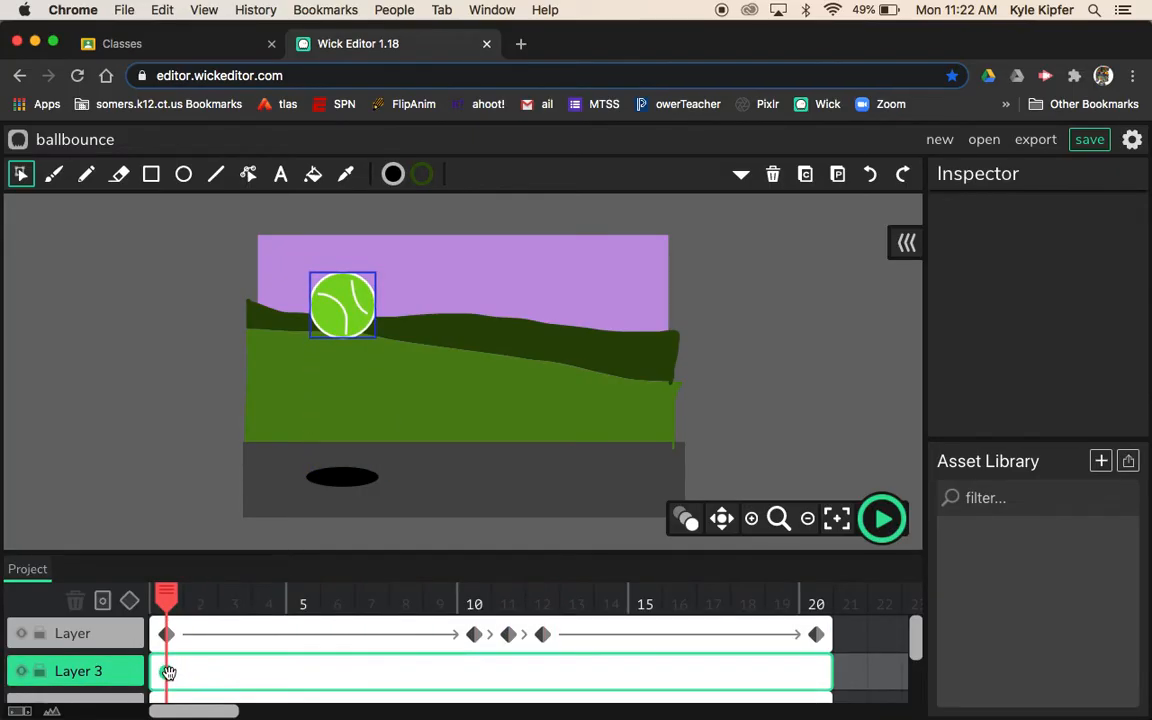
click(168, 675)
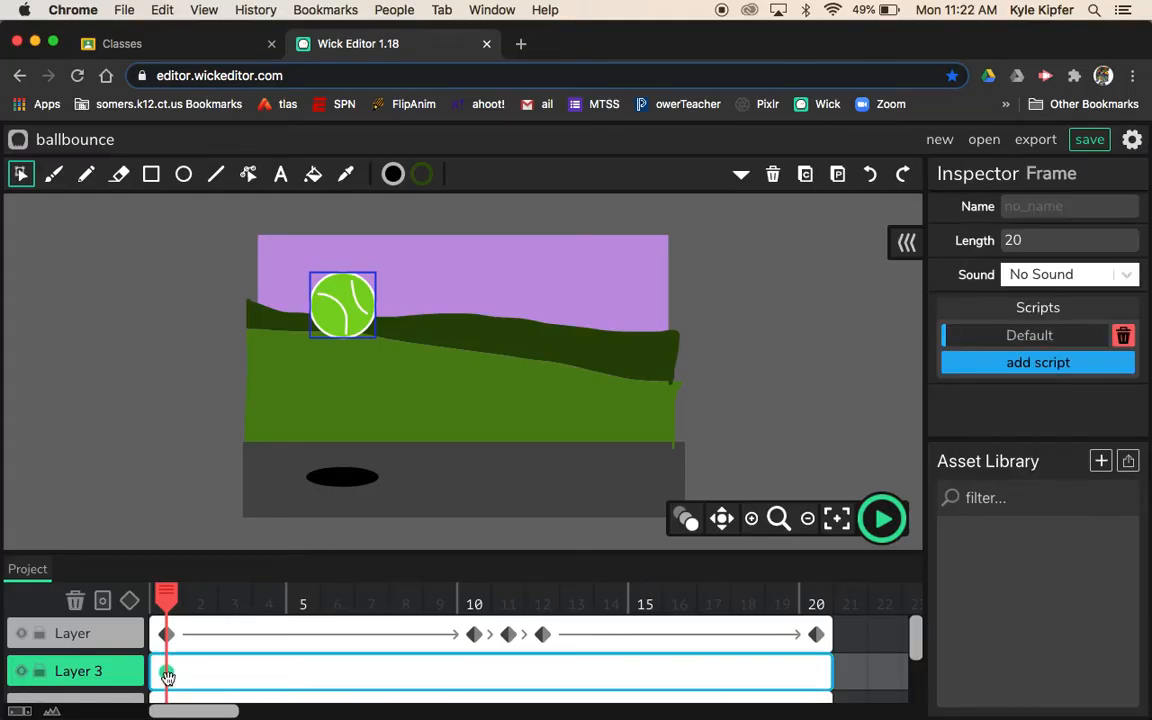
click(130, 601)
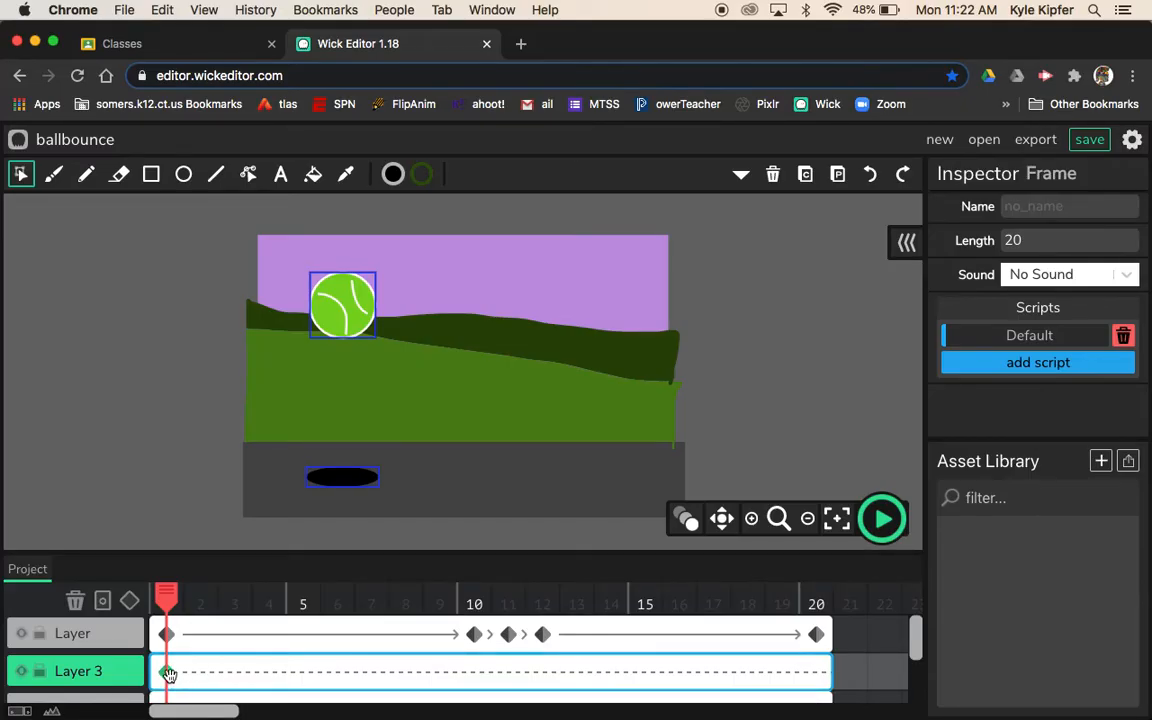
Step: Set the shadow's opacity to 0.65 at frame 11, where the ball hits the ground
click(508, 680)
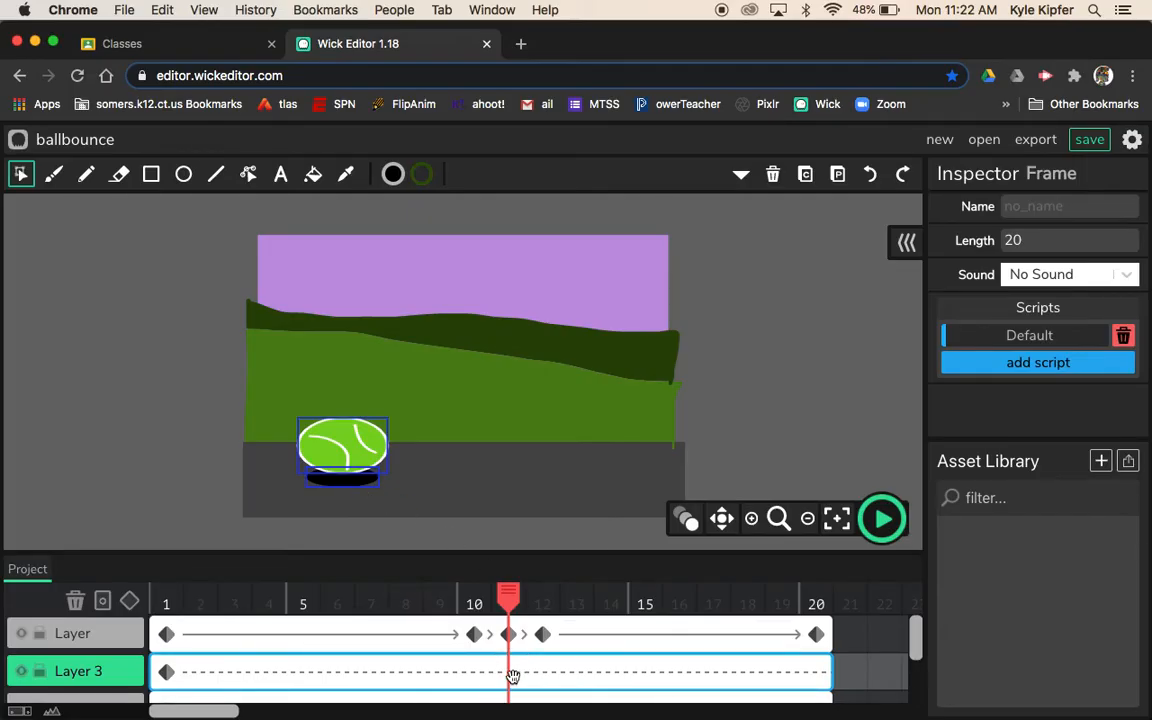
click(508, 622)
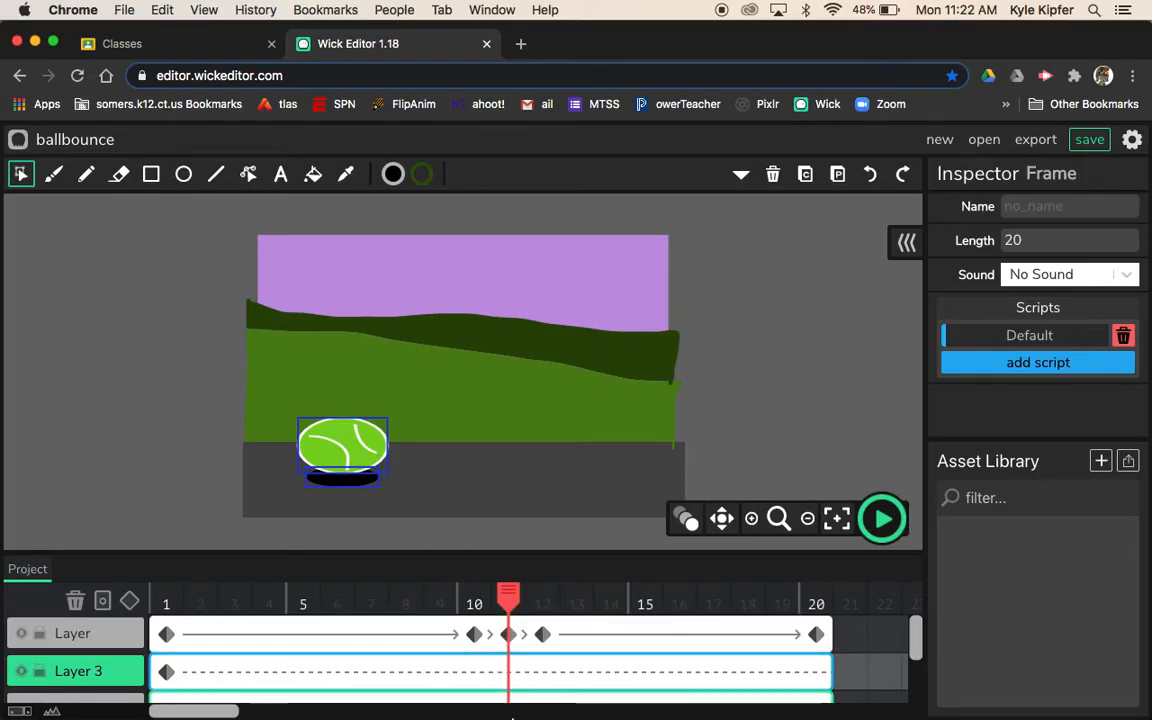
click(352, 491)
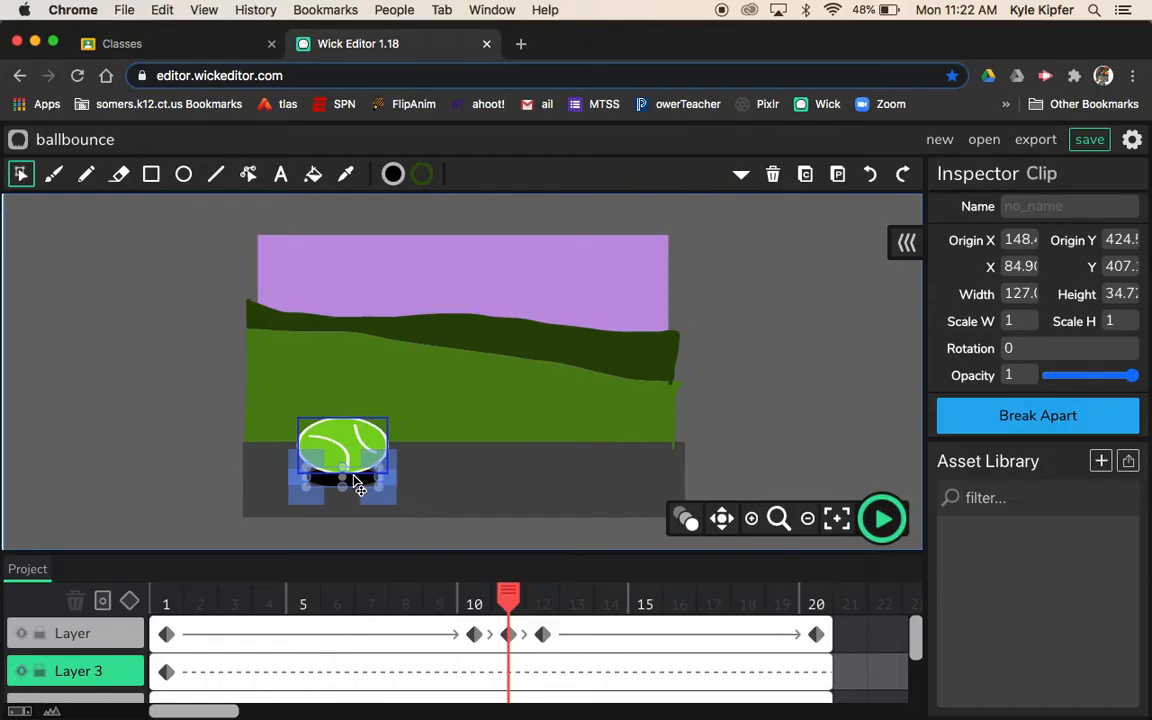
scroll(1088, 345, down, 3)
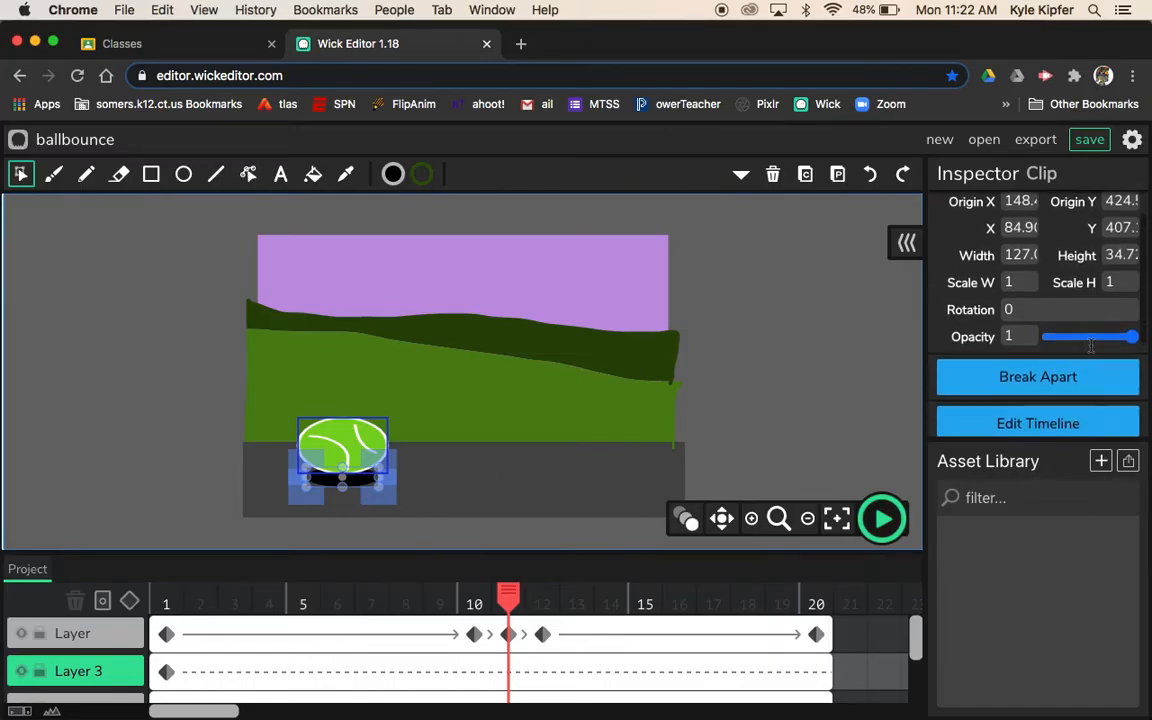
scroll(1075, 340, up, 2)
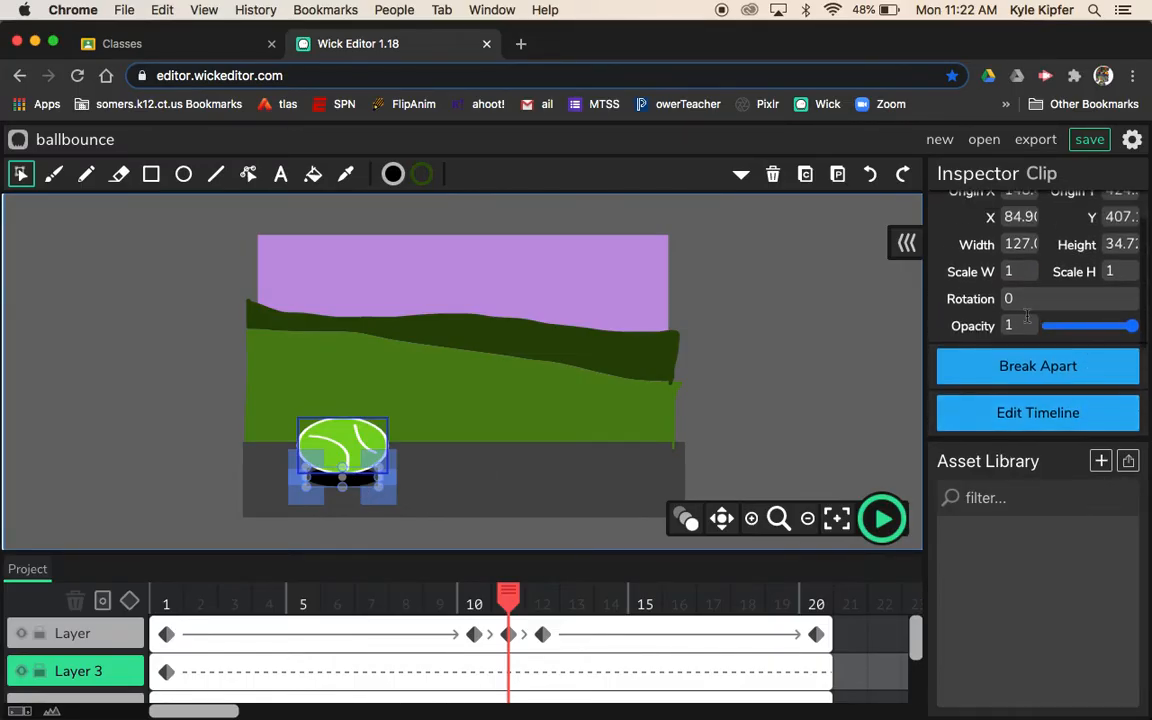
click(1122, 326)
mouse_move(1123, 328)
mouse_down()
mouse_move(1049, 329)
mouse_move(1113, 330)
mouse_move(1071, 330)
mouse_move(1104, 333)
mouse_up()
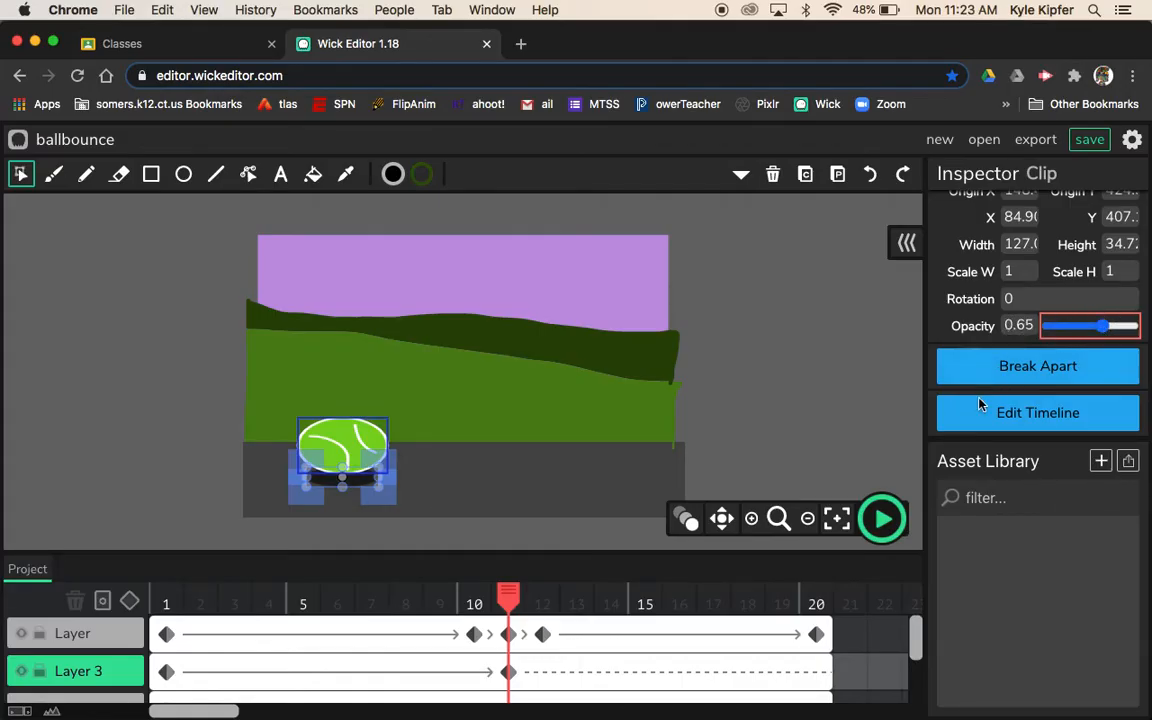
Step: Set the shadow's opacity to 0.29 at frame 20
click(568, 674)
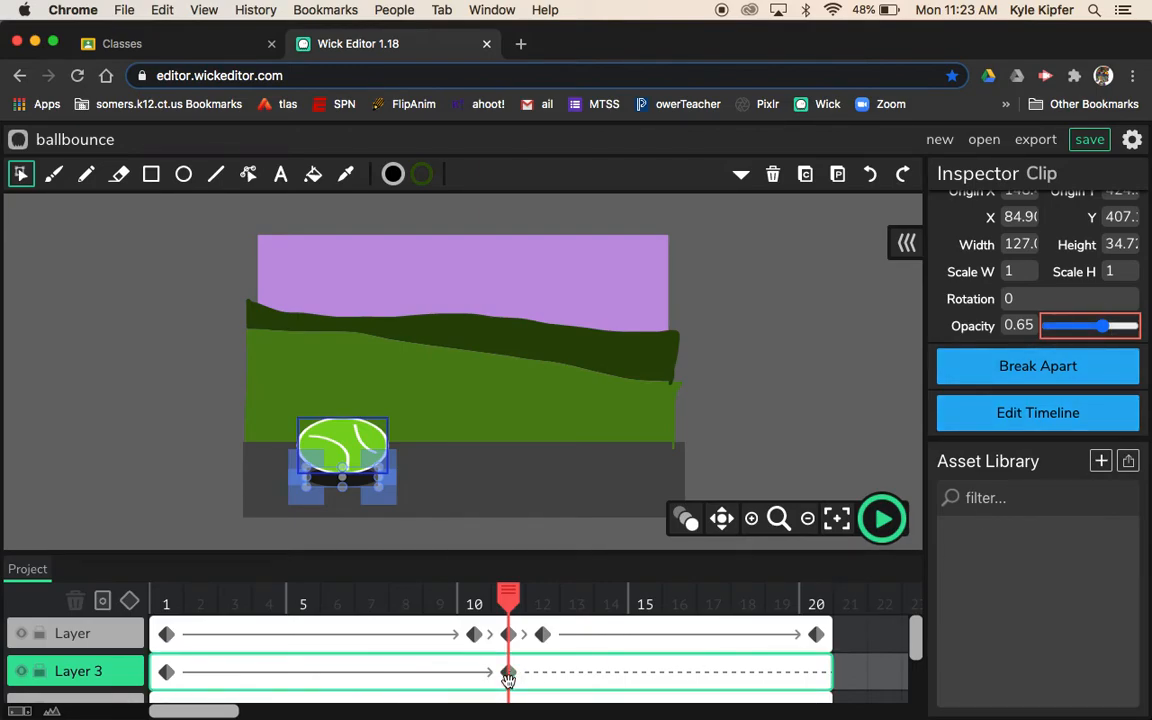
click(821, 674)
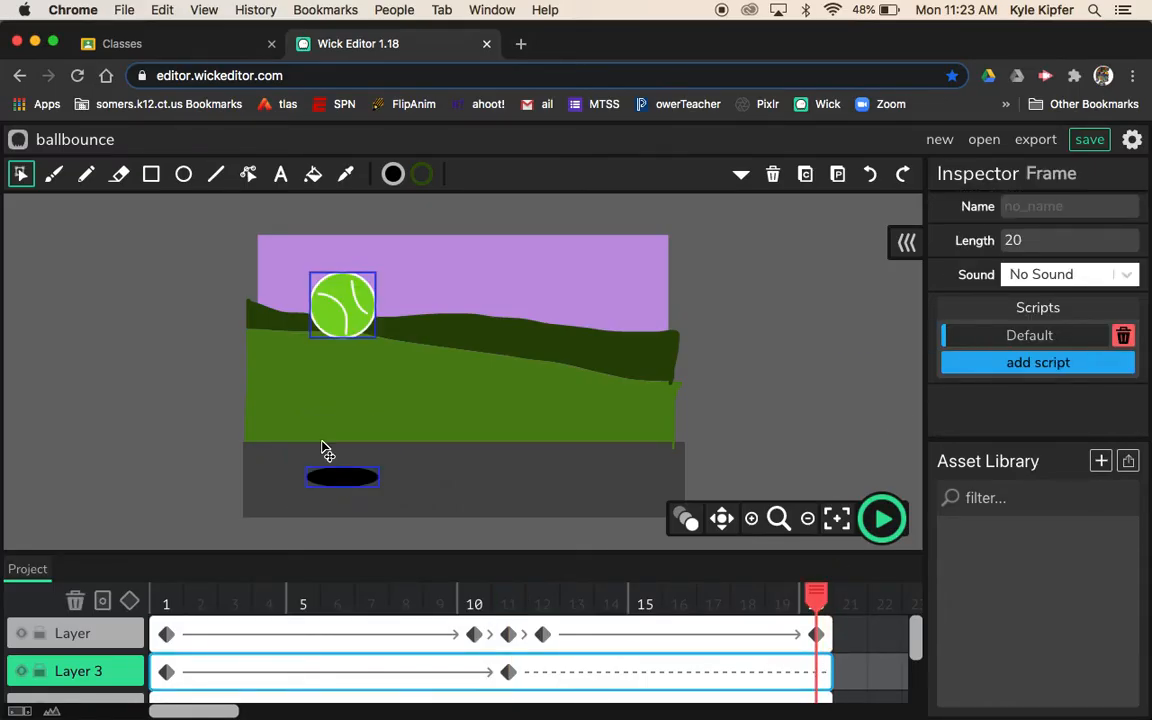
click(360, 479)
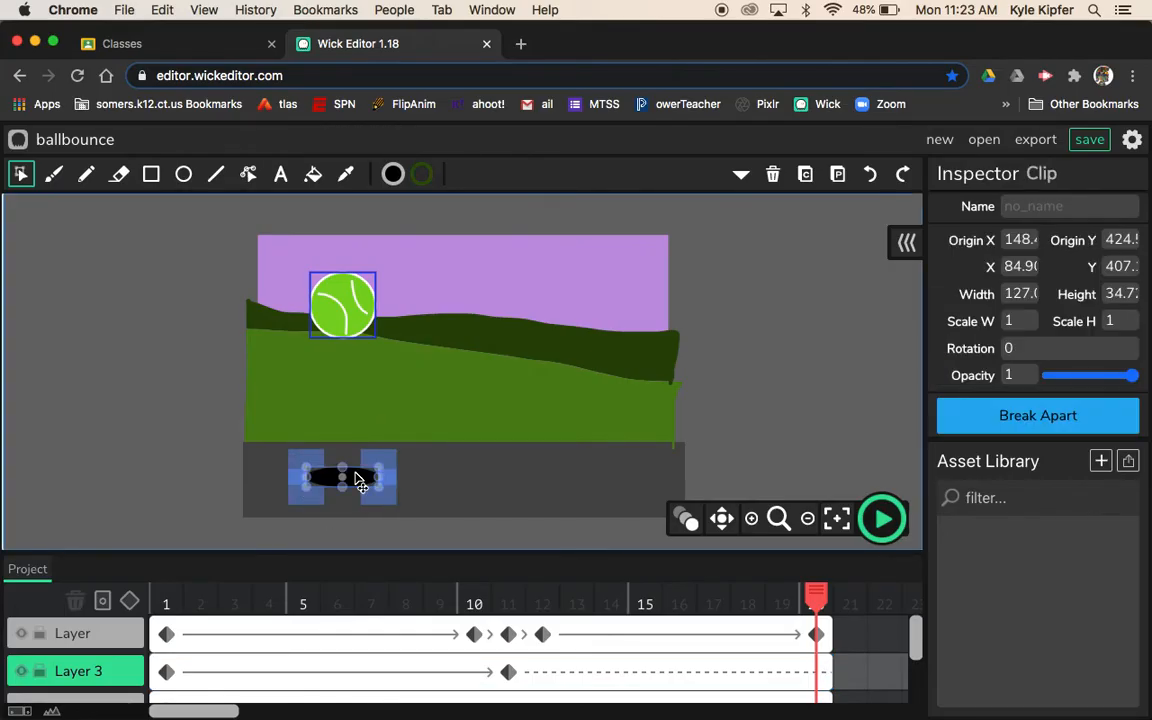
drag(1136, 380, 1070, 383)
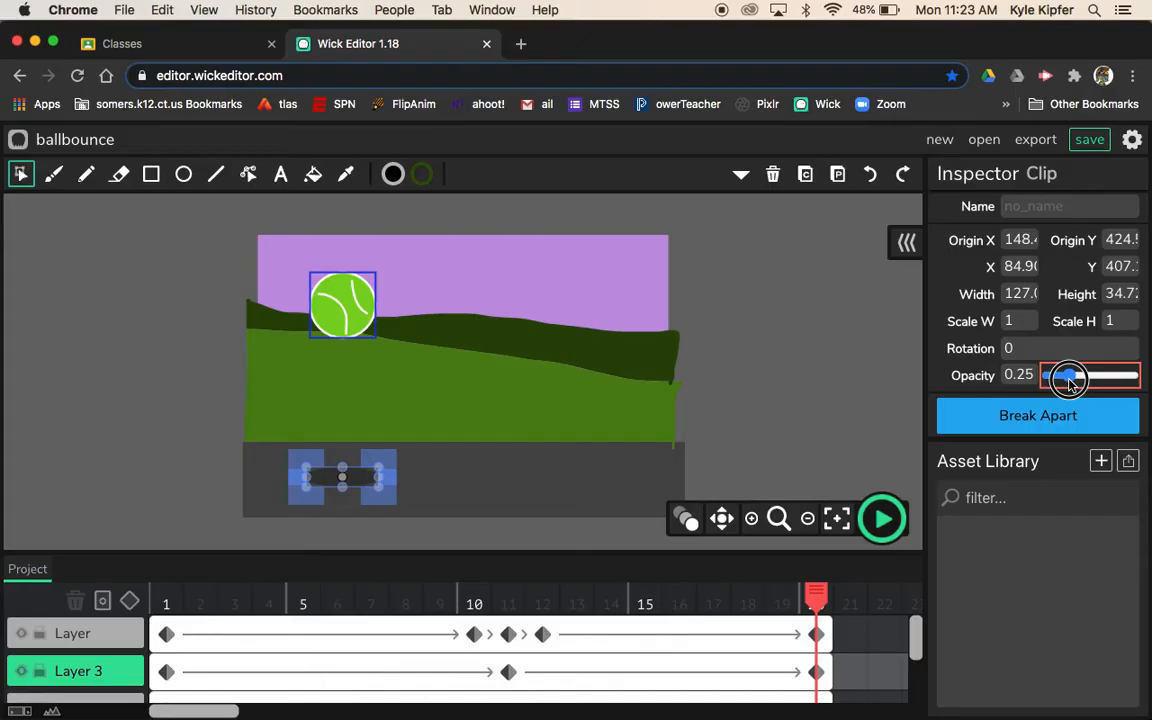
drag(1070, 383, 1072, 383)
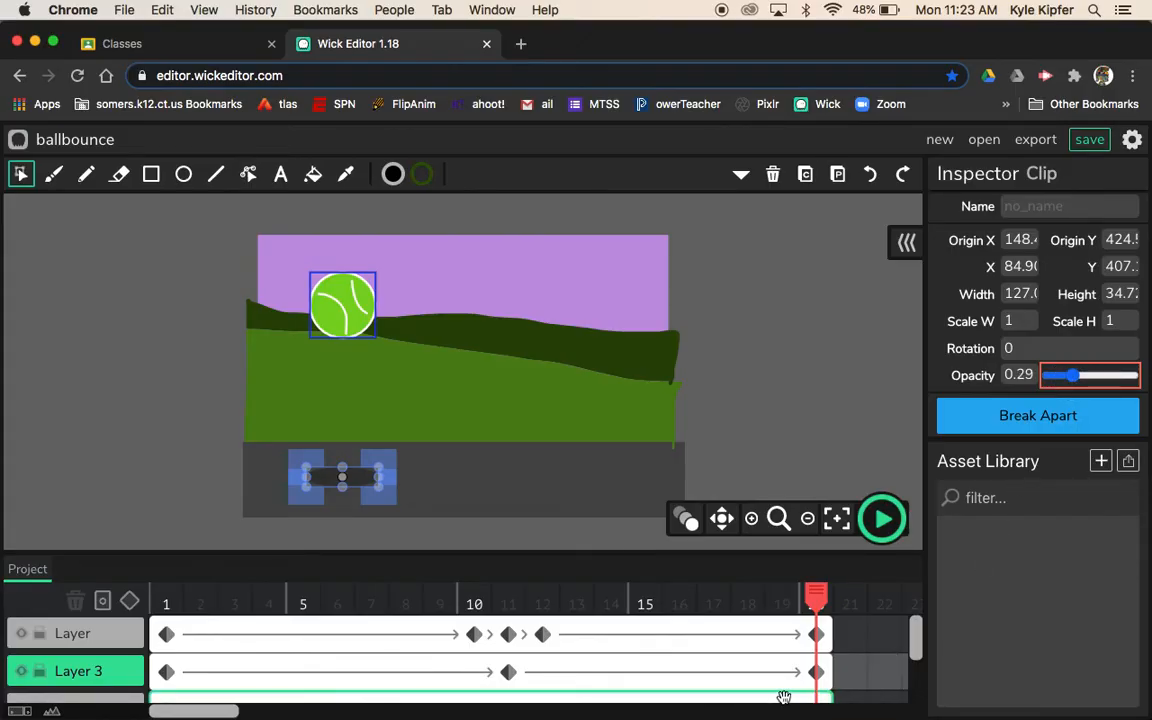
Step: Set the shadow's opacity to 0.3 at frame 1 and deselect it
click(168, 673)
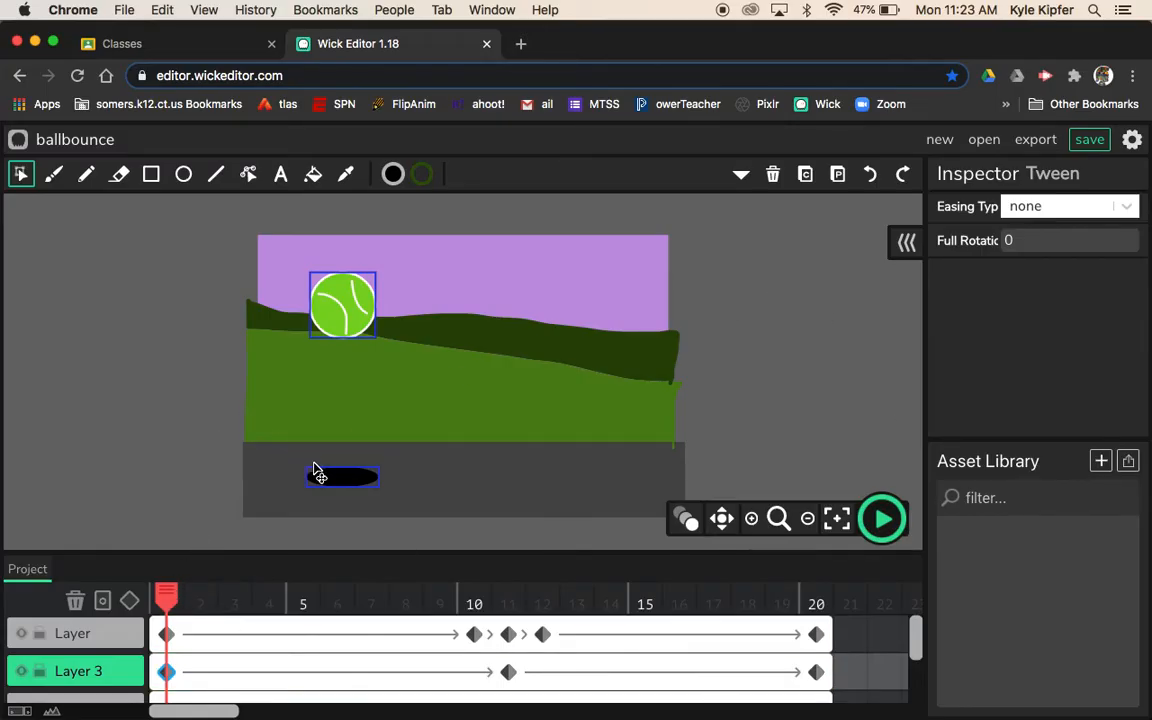
click(345, 479)
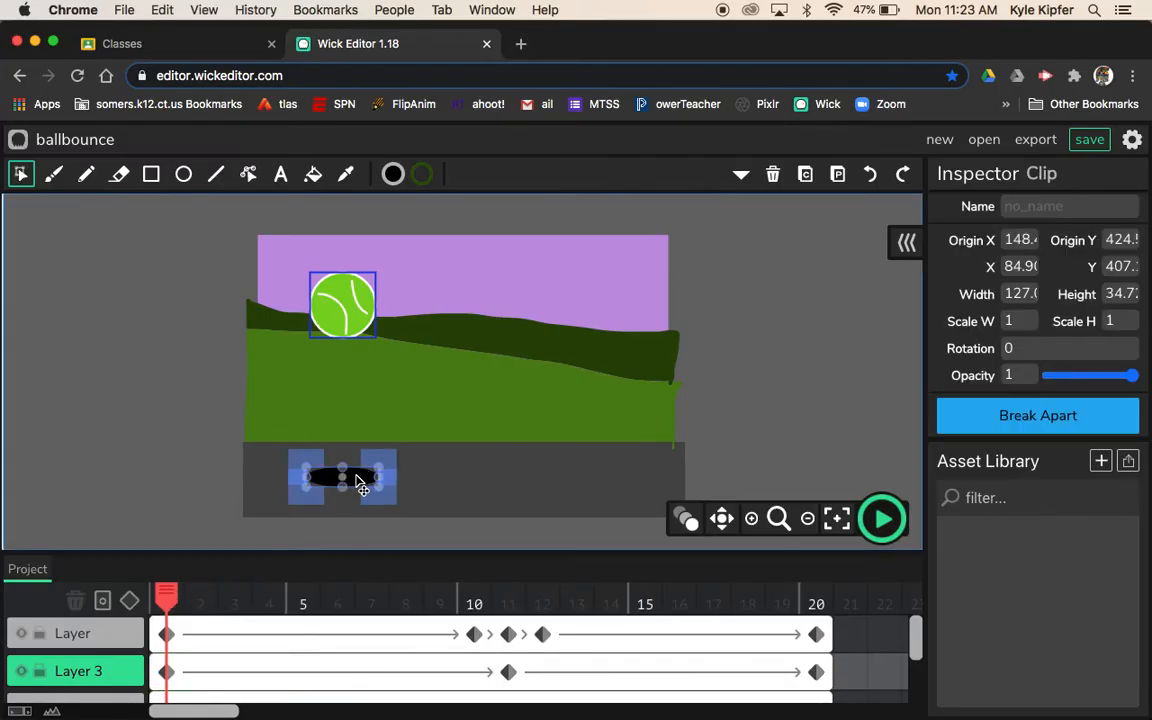
drag(1131, 377, 1075, 379)
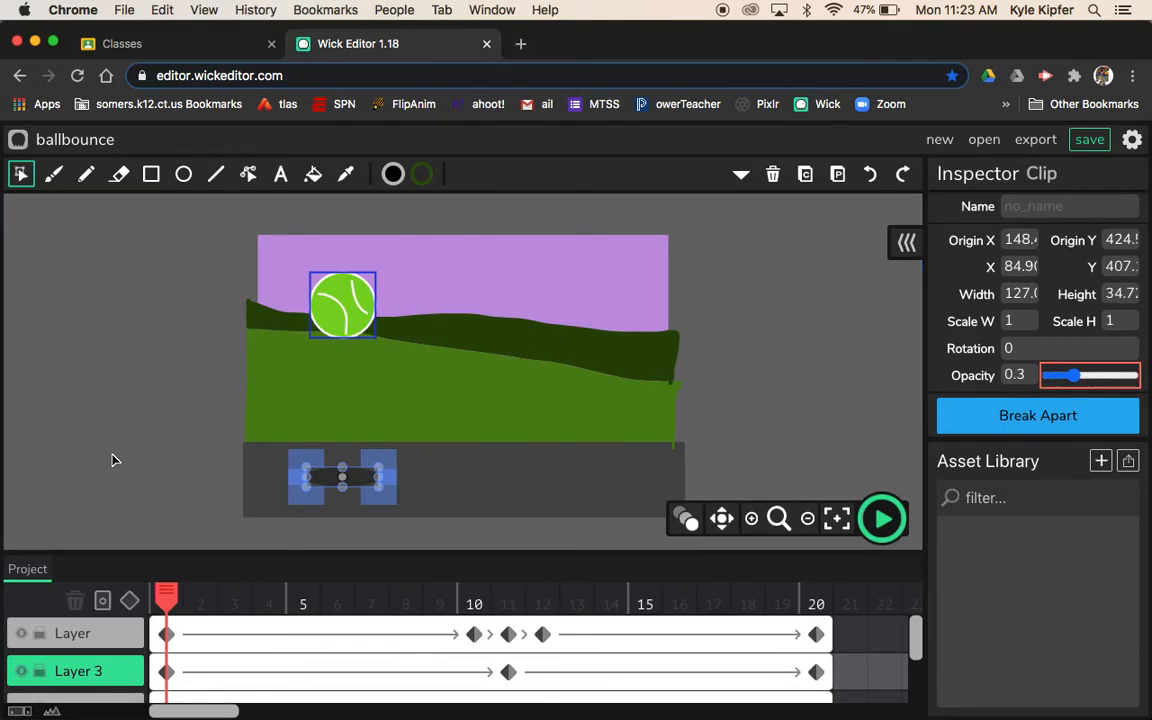
click(111, 460)
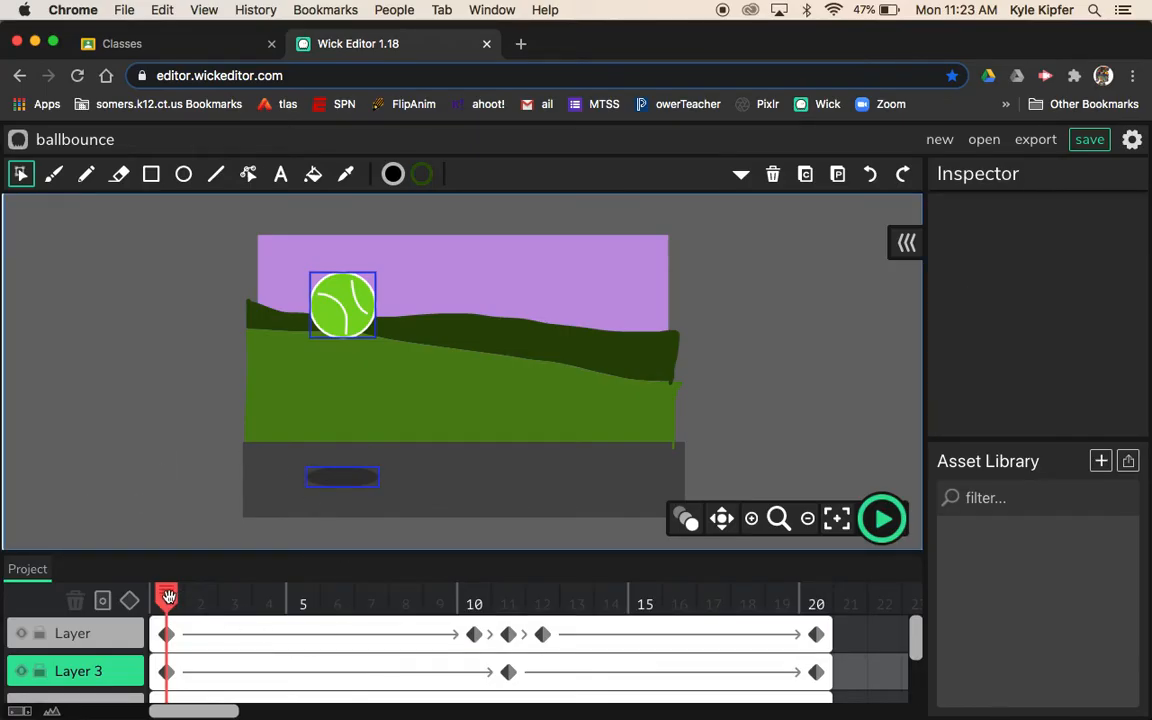
Step: Set the shadow's opacity to 0.3 at frame 20 of Layer 3 and deselect it
drag(170, 597, 815, 597)
click(821, 672)
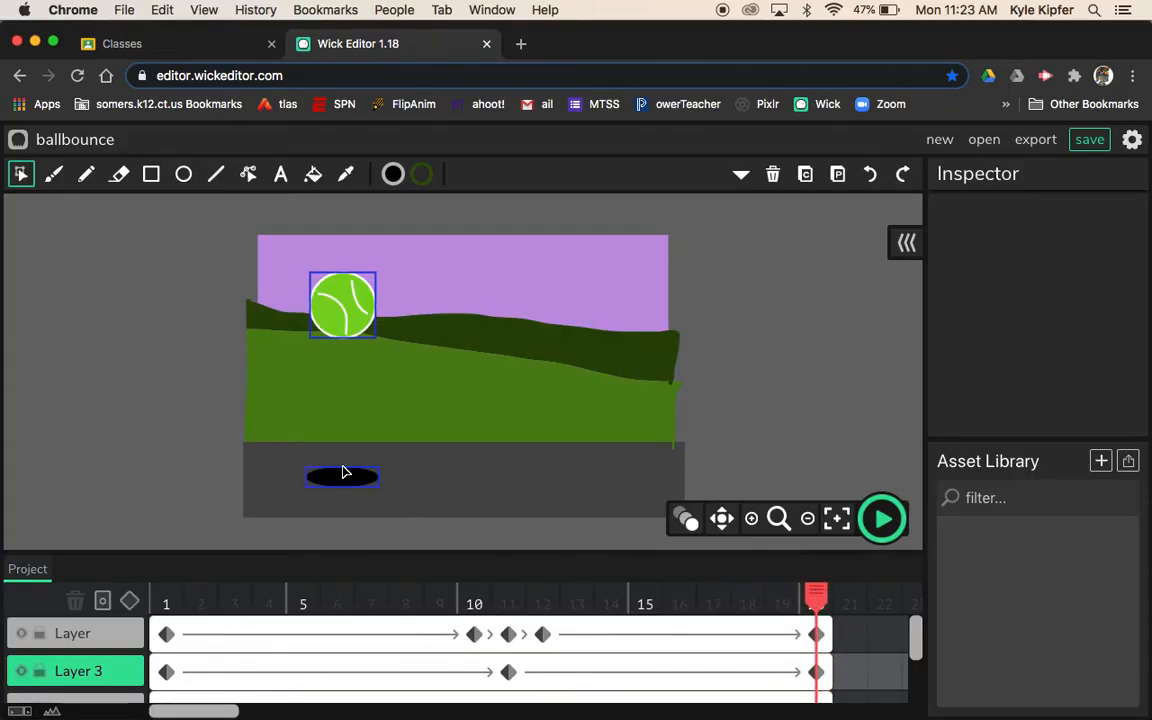
click(816, 672)
click(354, 491)
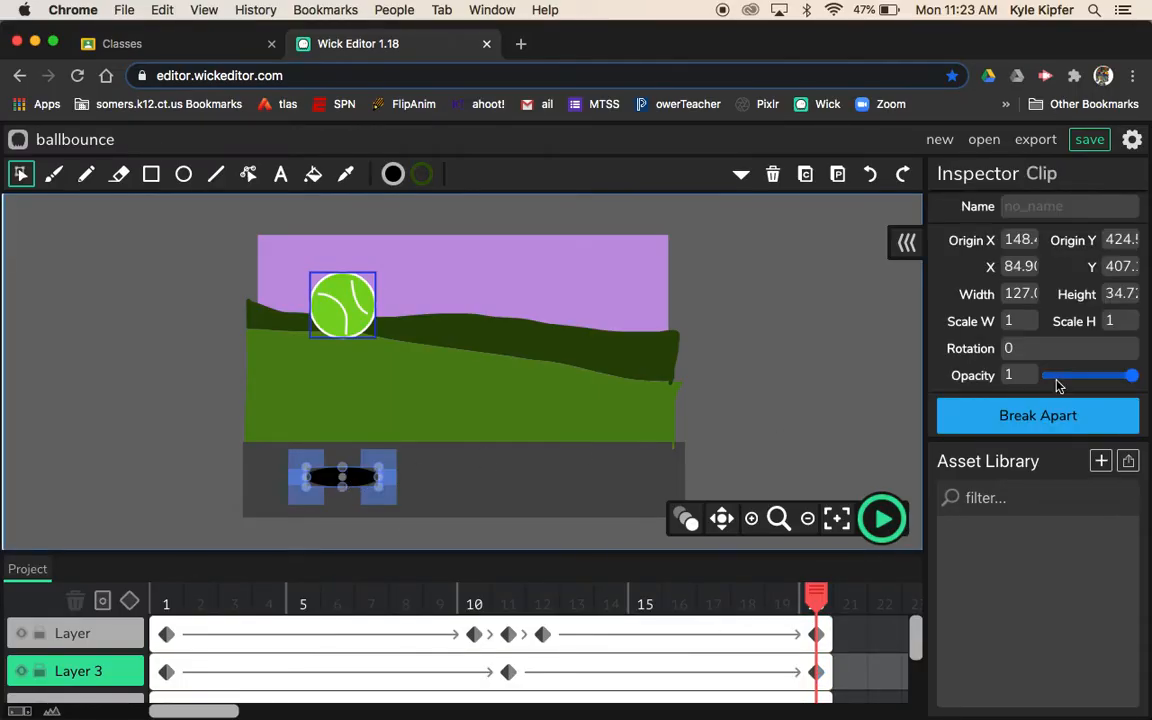
drag(1134, 380, 1074, 378)
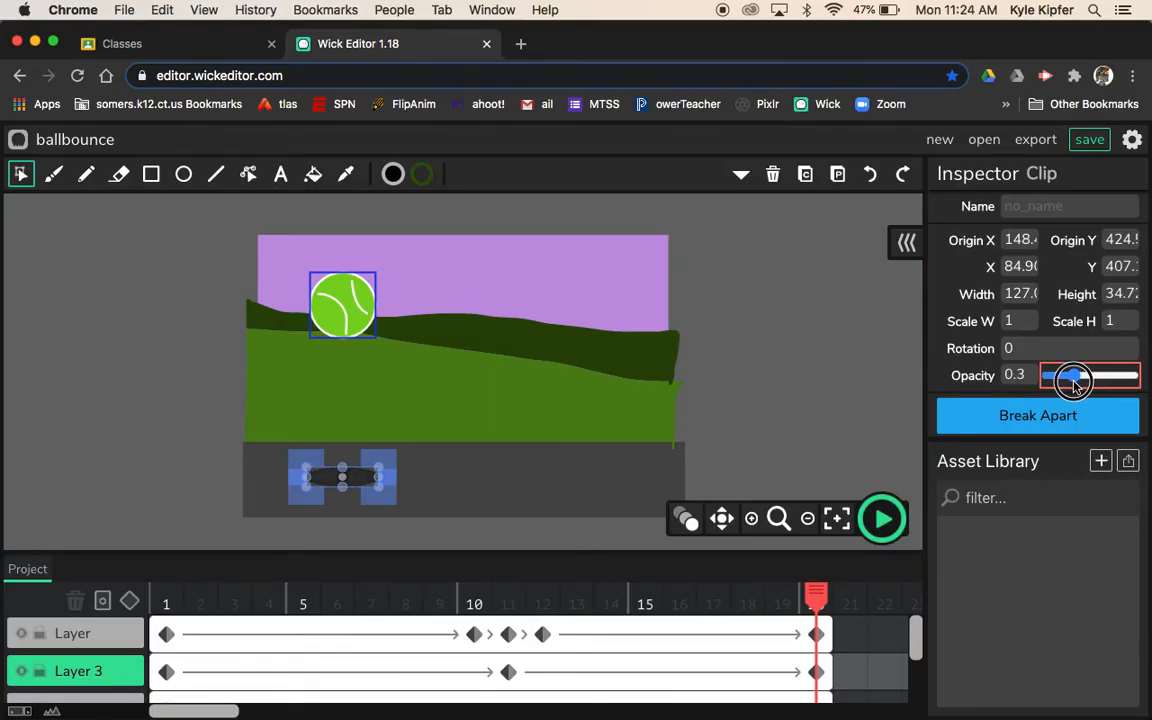
click(716, 401)
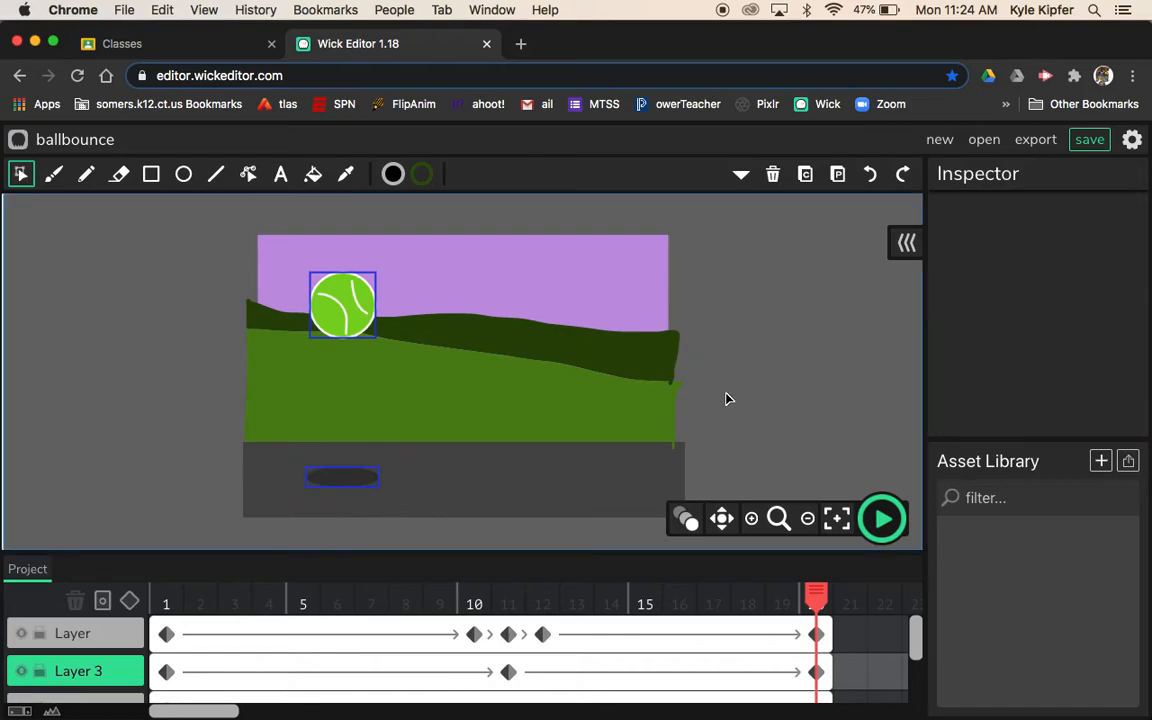
Step: Preview the animation to check the shadow's fading, and stop the playback
click(883, 520)
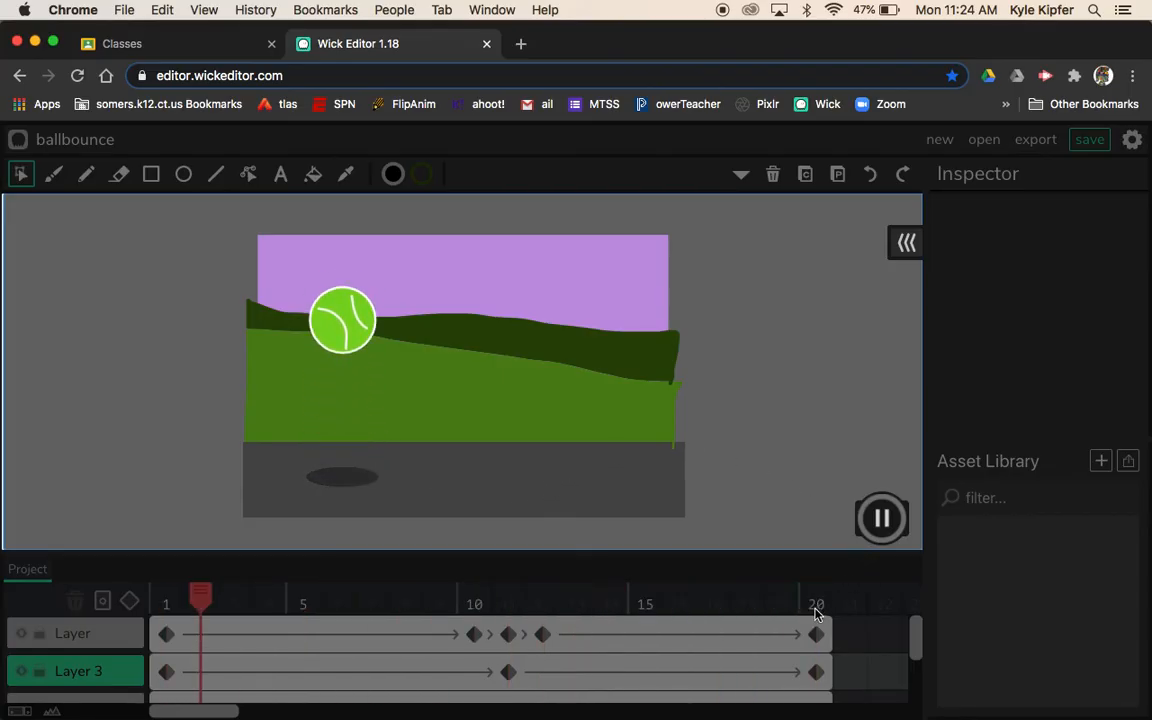
click(881, 520)
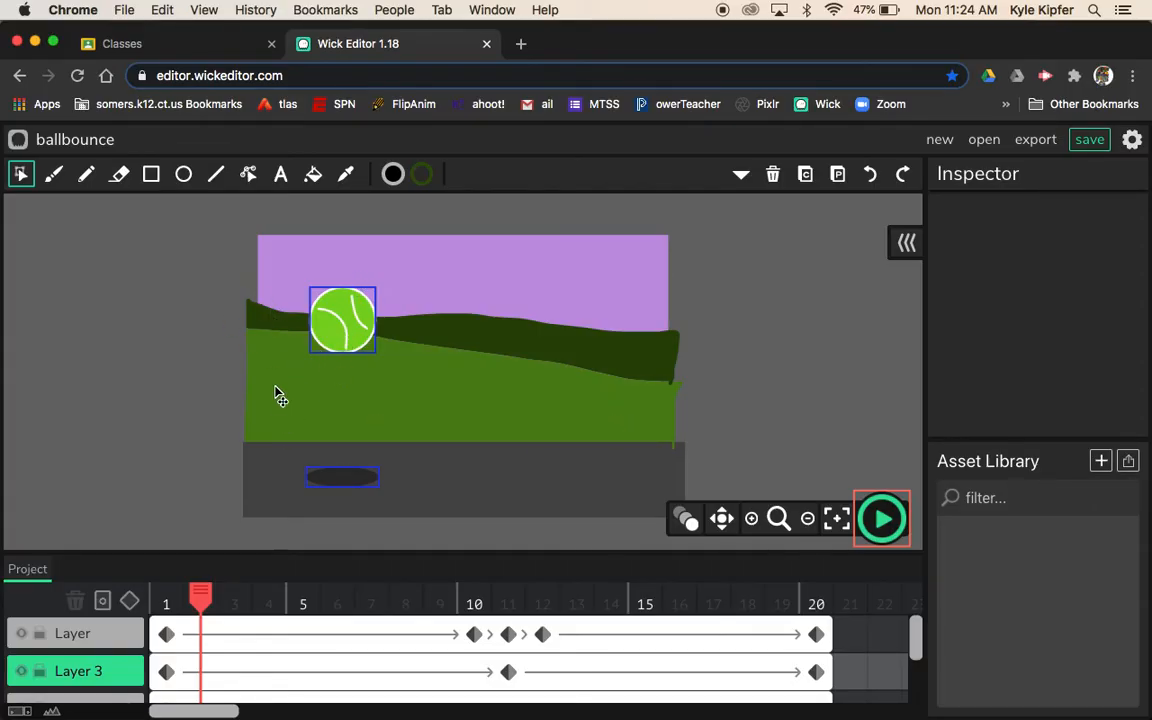
click(173, 351)
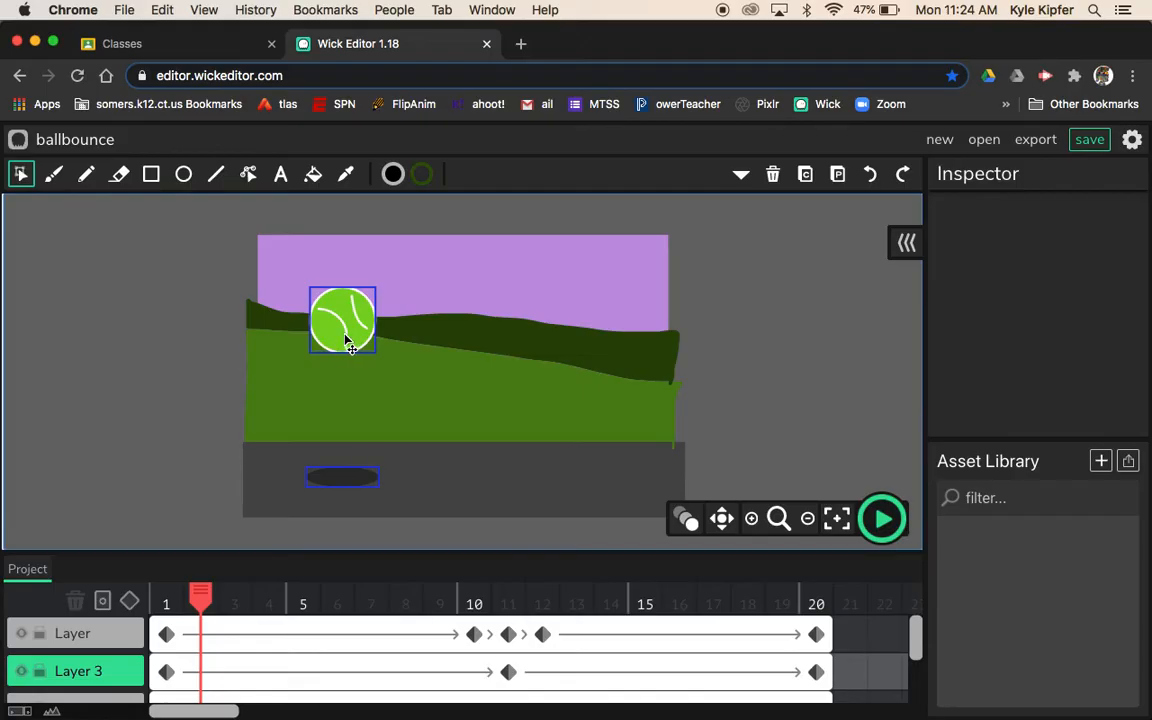
Step: Set the ball's frame 1 tween to easing type in with 1 full rotation, and preview the animation
click(168, 635)
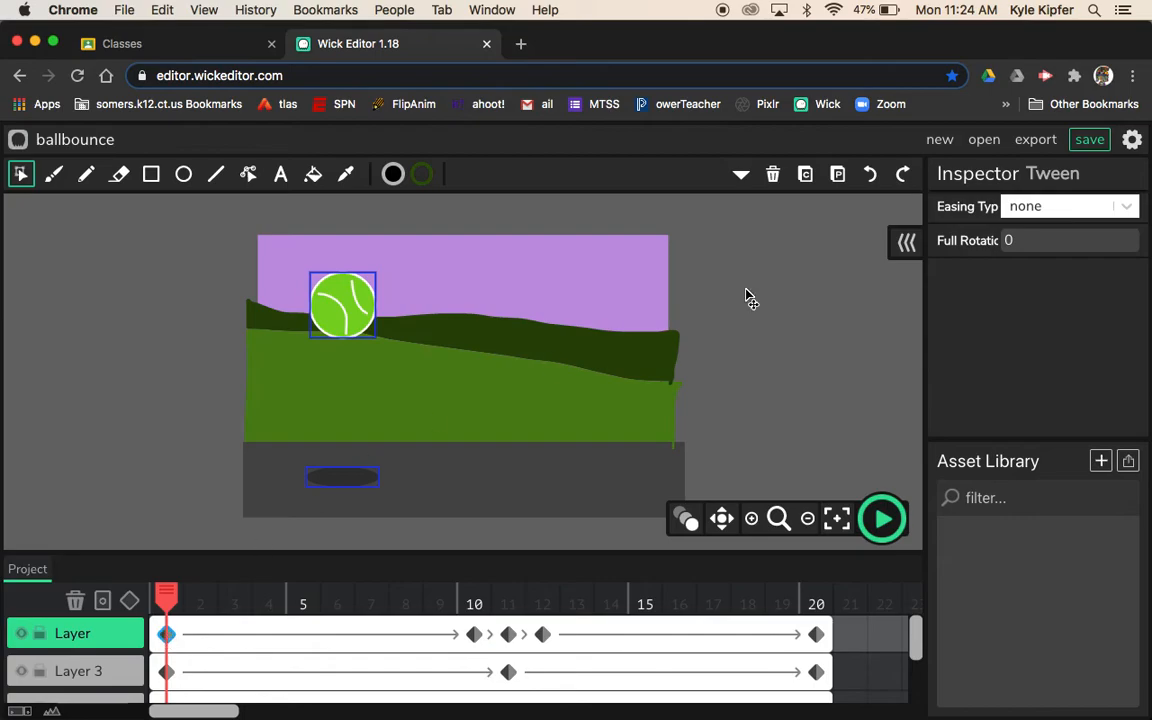
click(1130, 211)
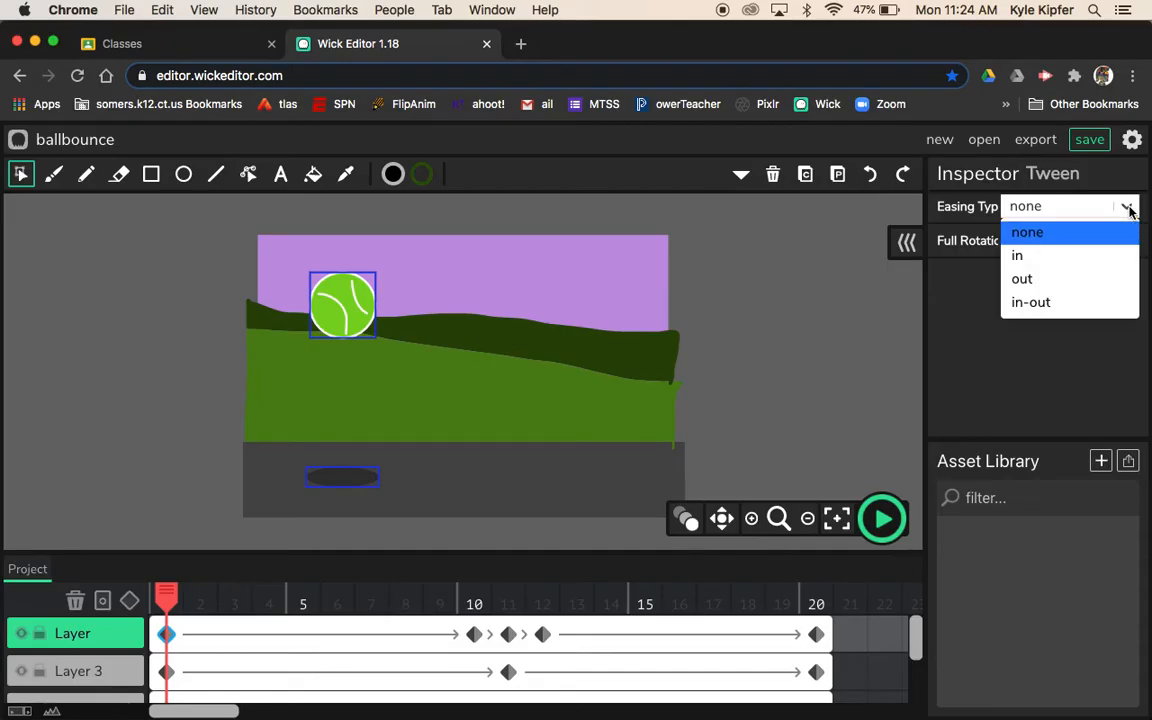
click(1079, 260)
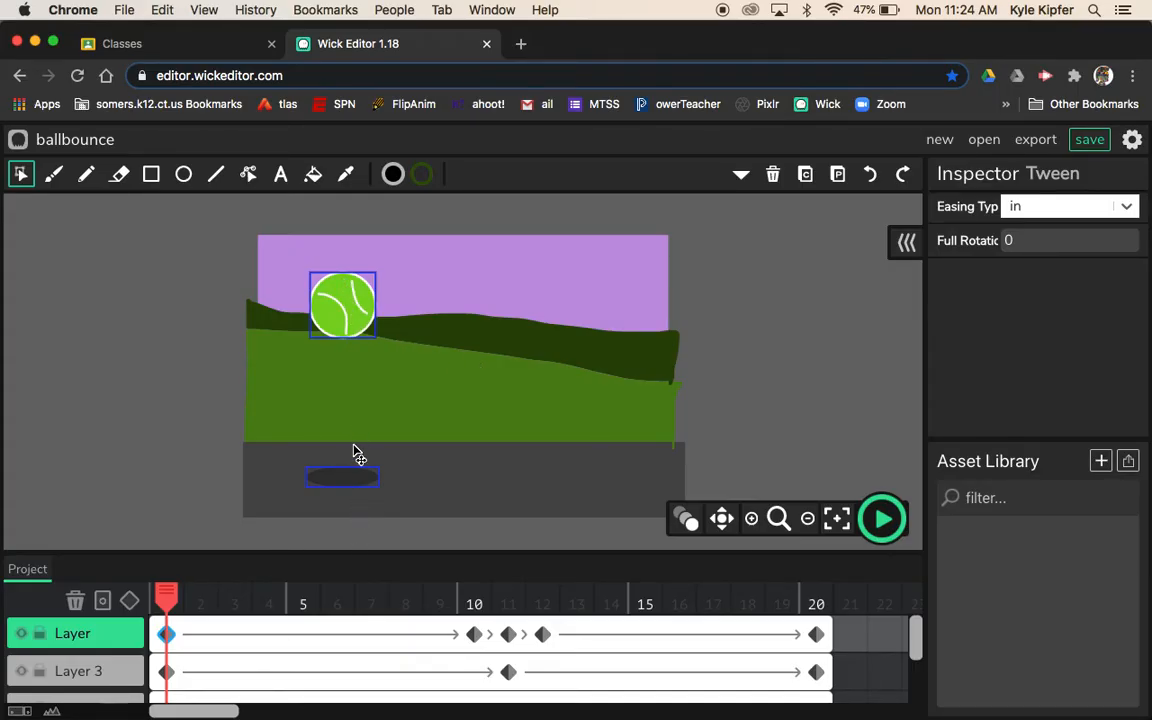
click(1020, 241)
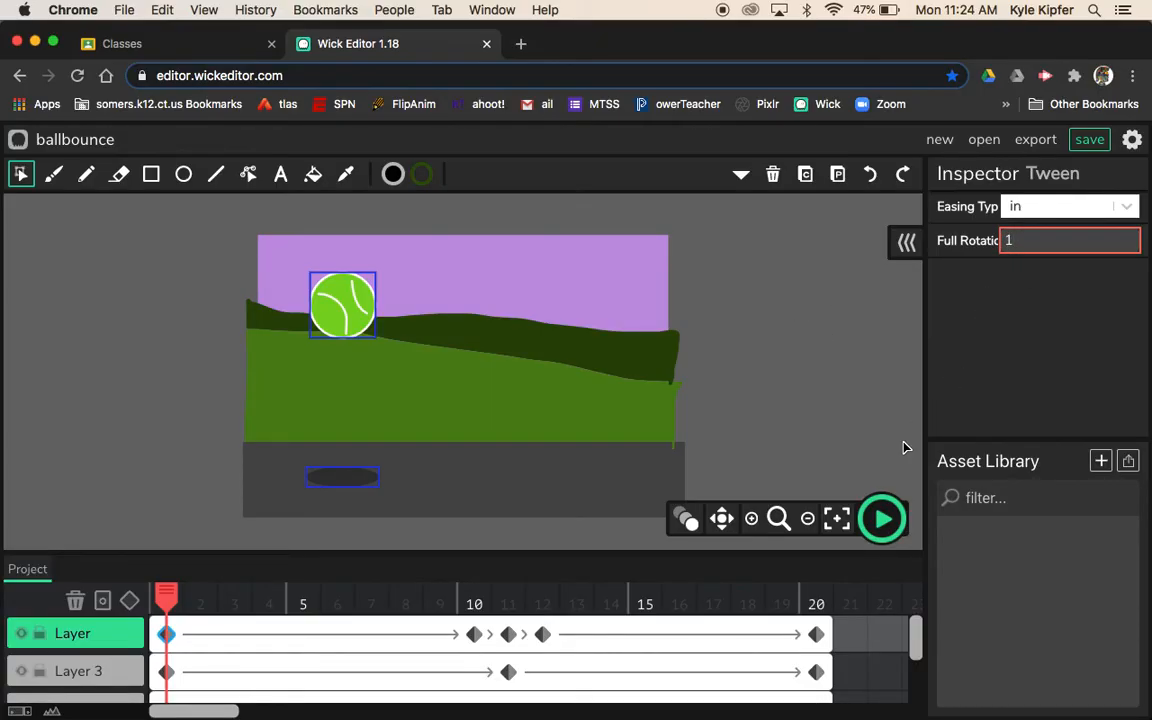
click(882, 520)
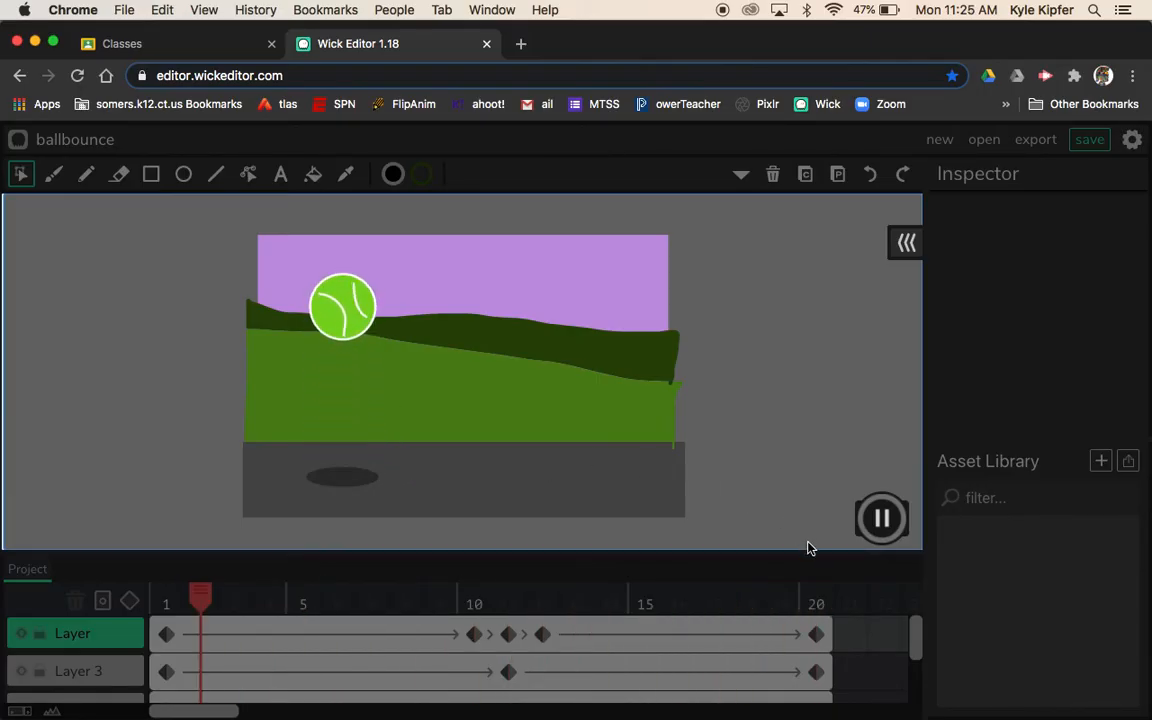
click(882, 520)
Step: Set the easing type of the ball's frame 12 tween to out and preview the bounce
click(545, 634)
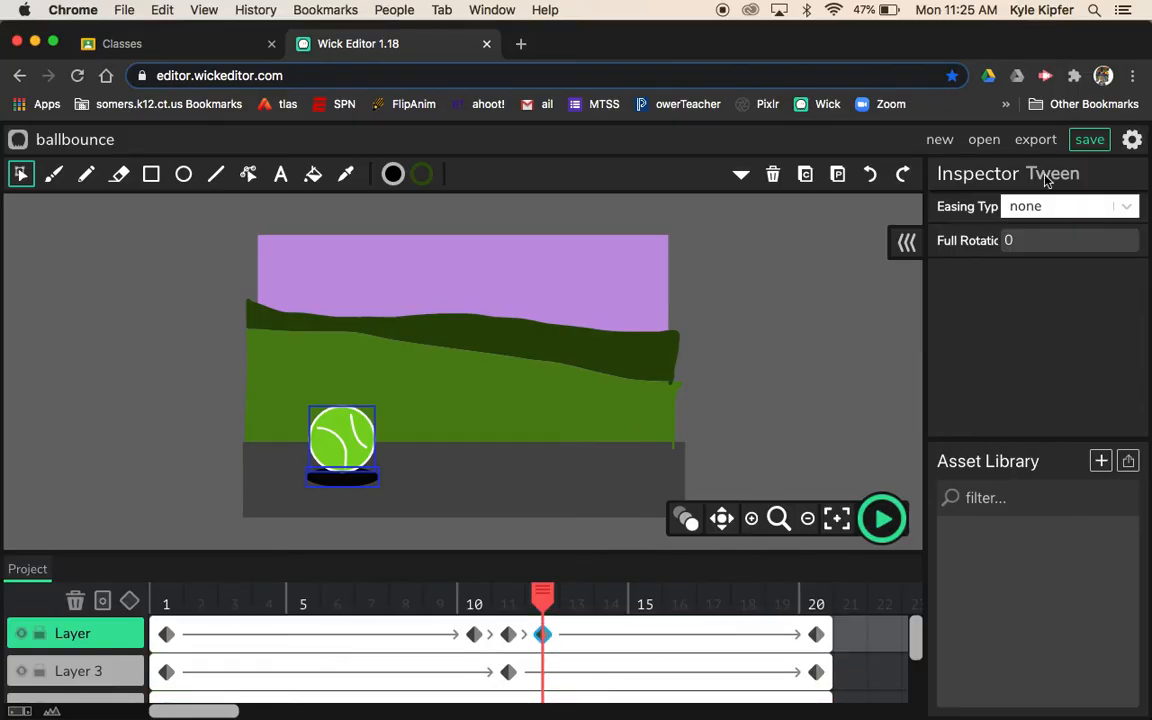
click(1124, 206)
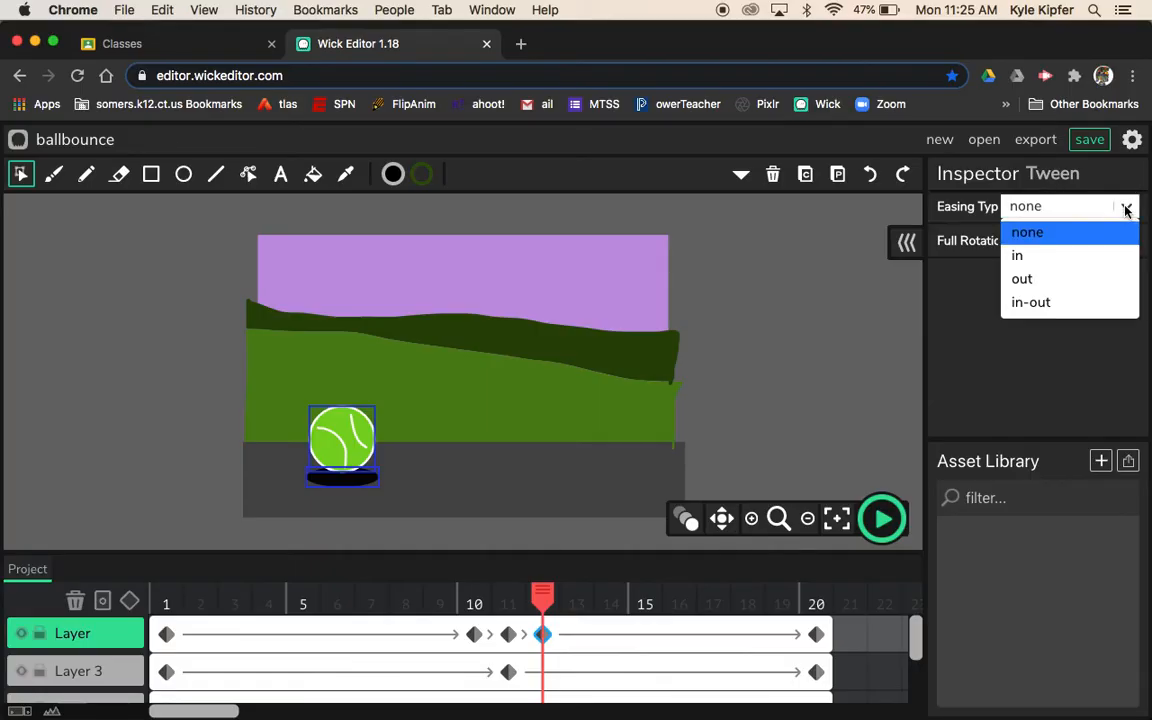
click(1022, 280)
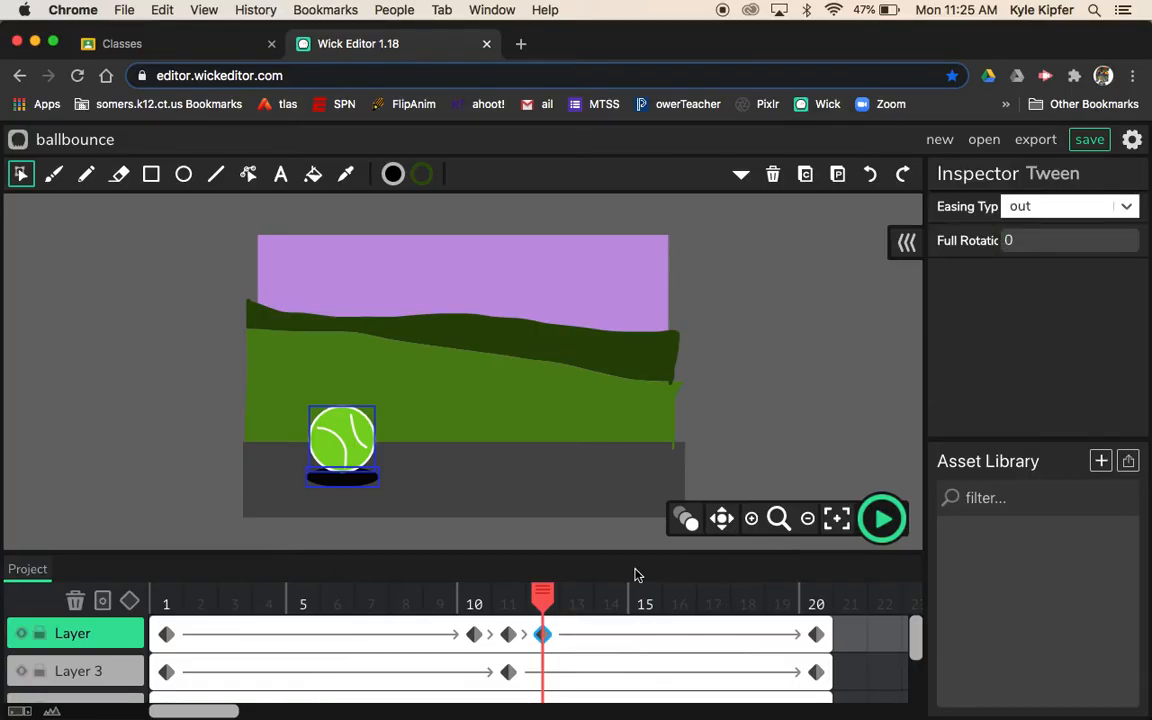
click(882, 516)
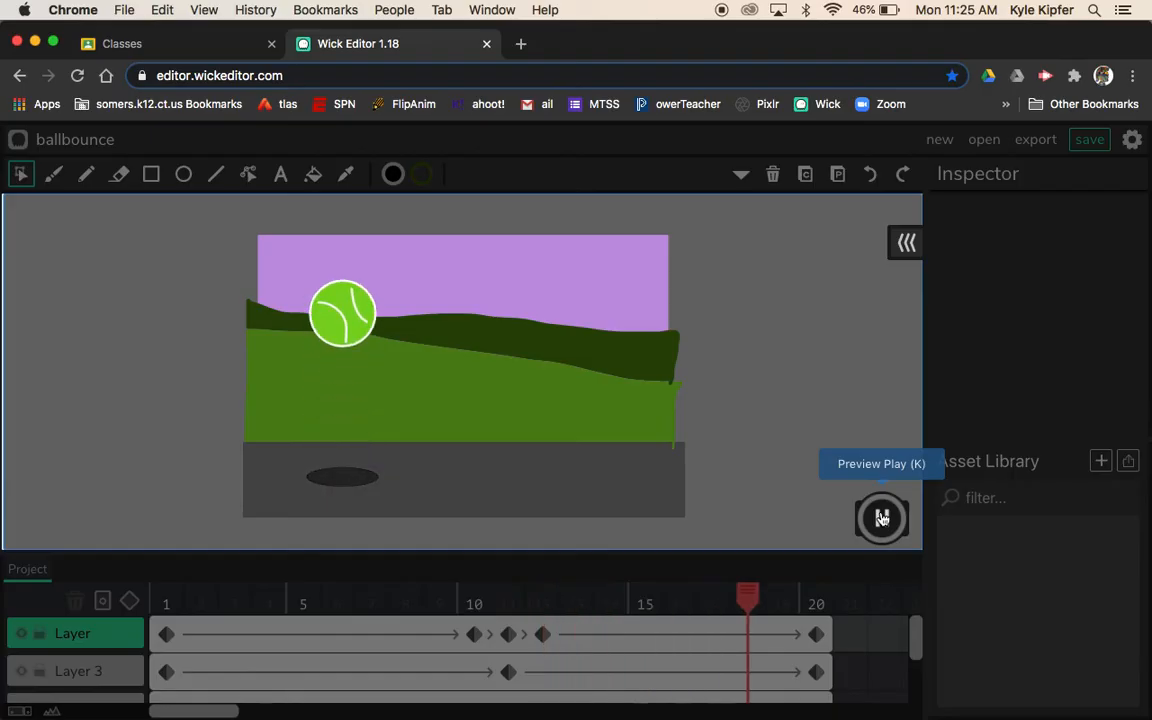
click(881, 517)
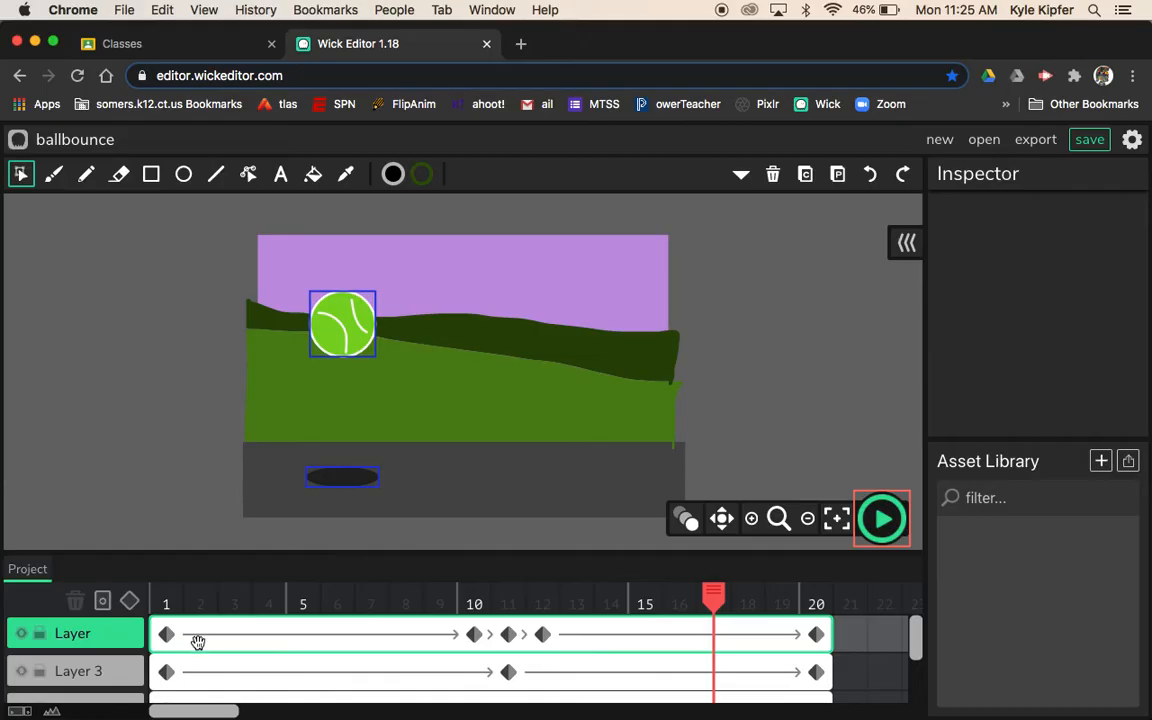
Step: Add a new layer below Layer 2 and insert a blank frame at frame 1
scroll(198, 640, down, 3)
scroll(198, 640, up, 1)
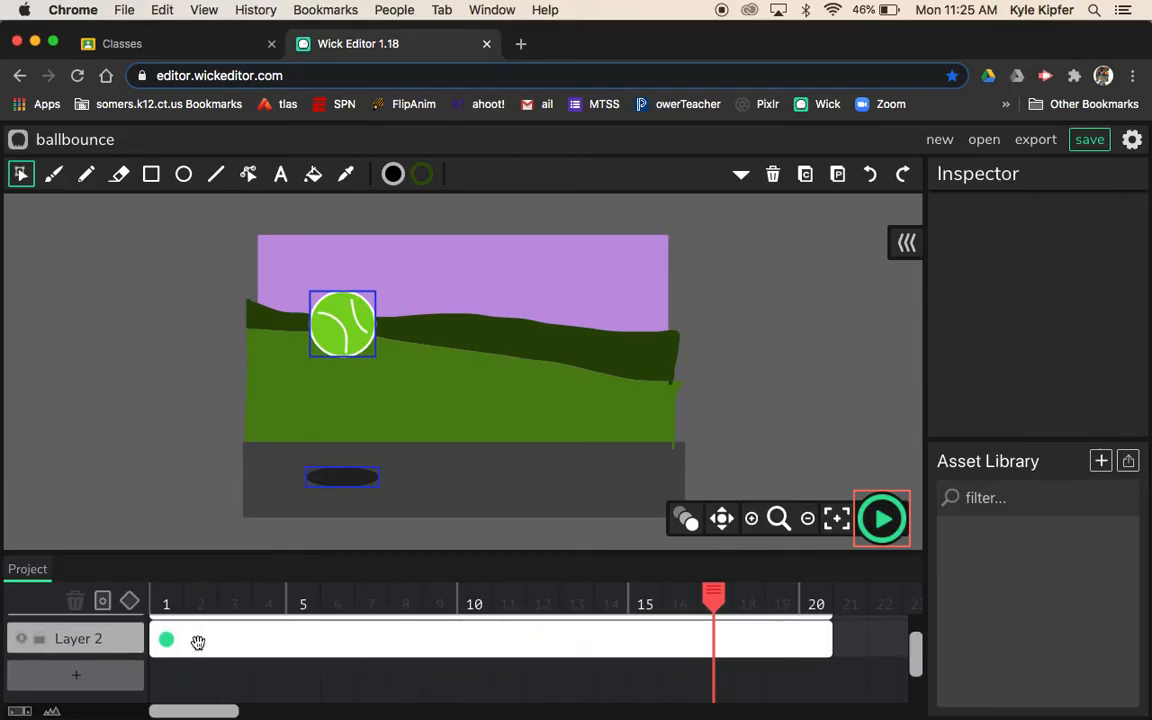
click(74, 680)
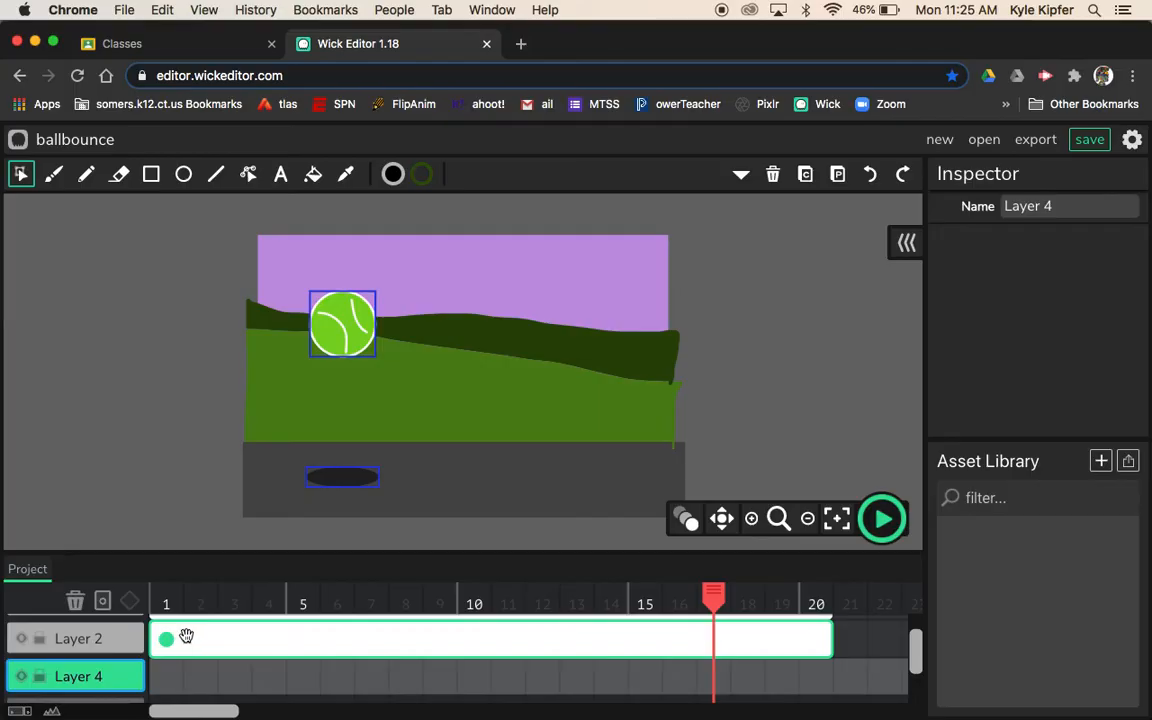
scroll(178, 672, up, 1)
scroll(176, 673, up, 2)
scroll(172, 668, down, 3)
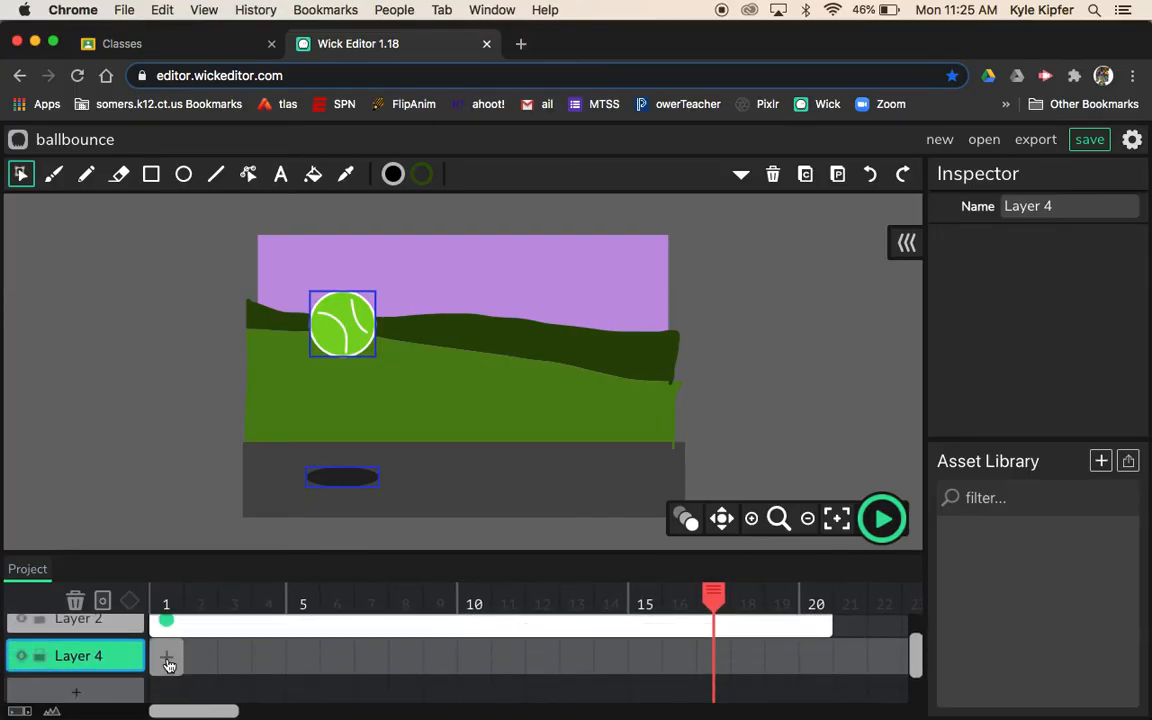
click(167, 657)
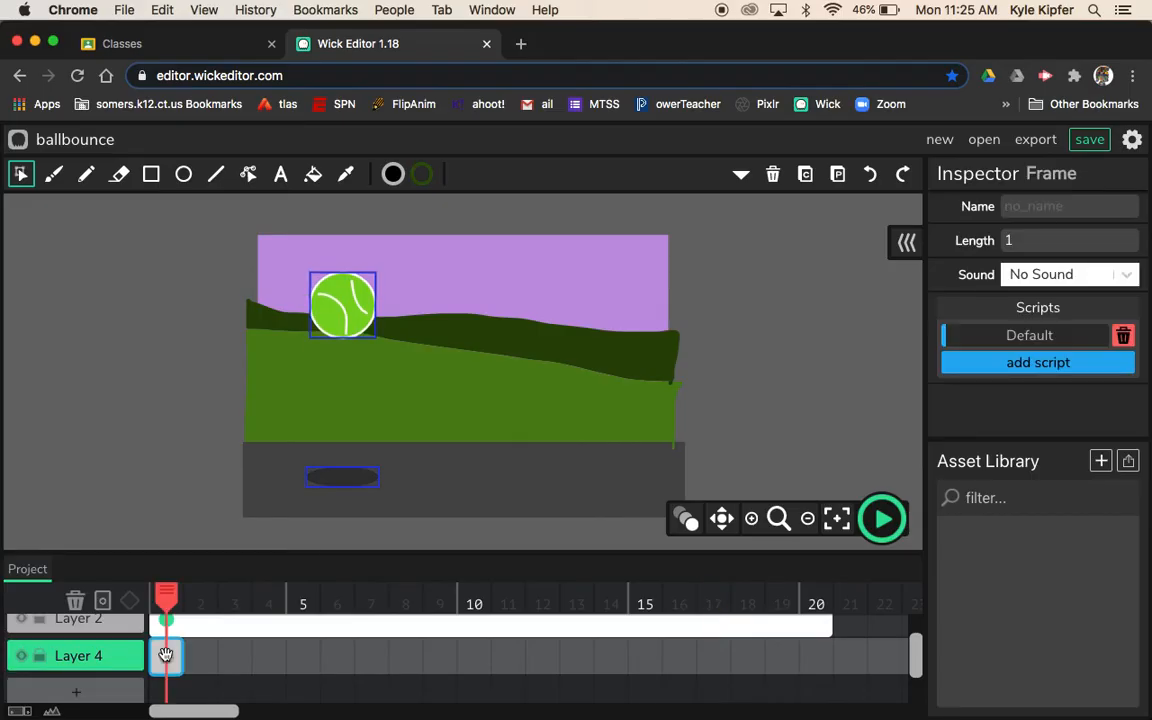
Step: Choose the Ellipse tool and set its fill colour to orange E9AA25
click(185, 178)
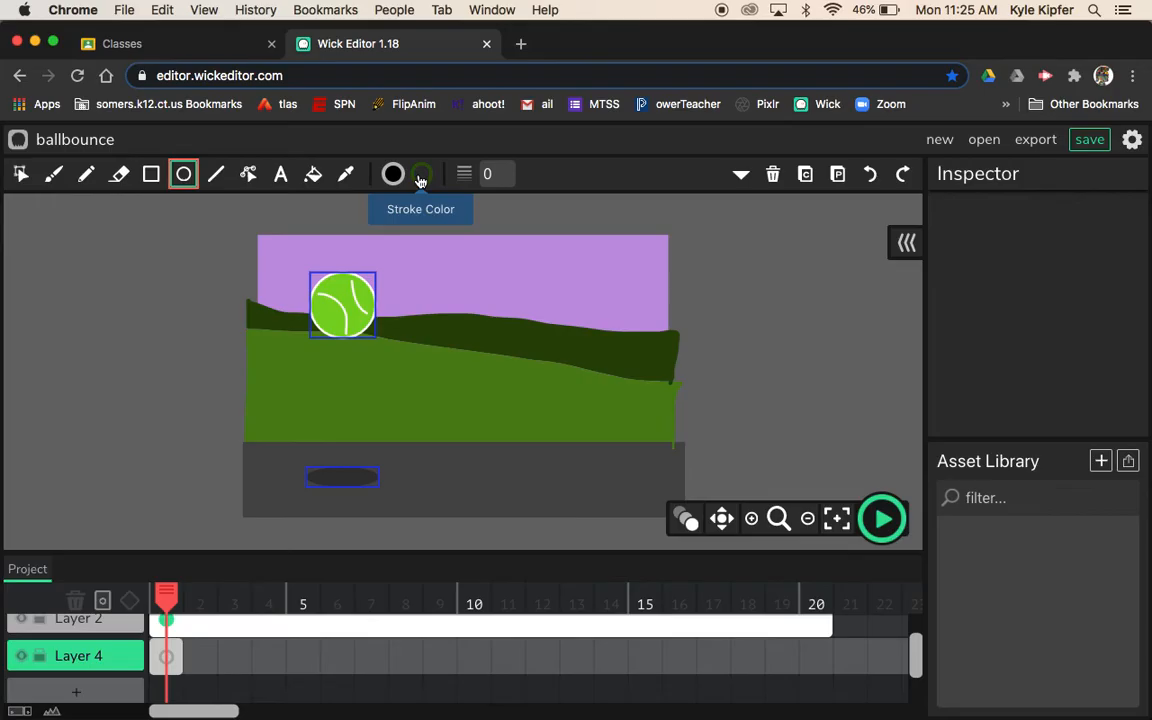
click(420, 180)
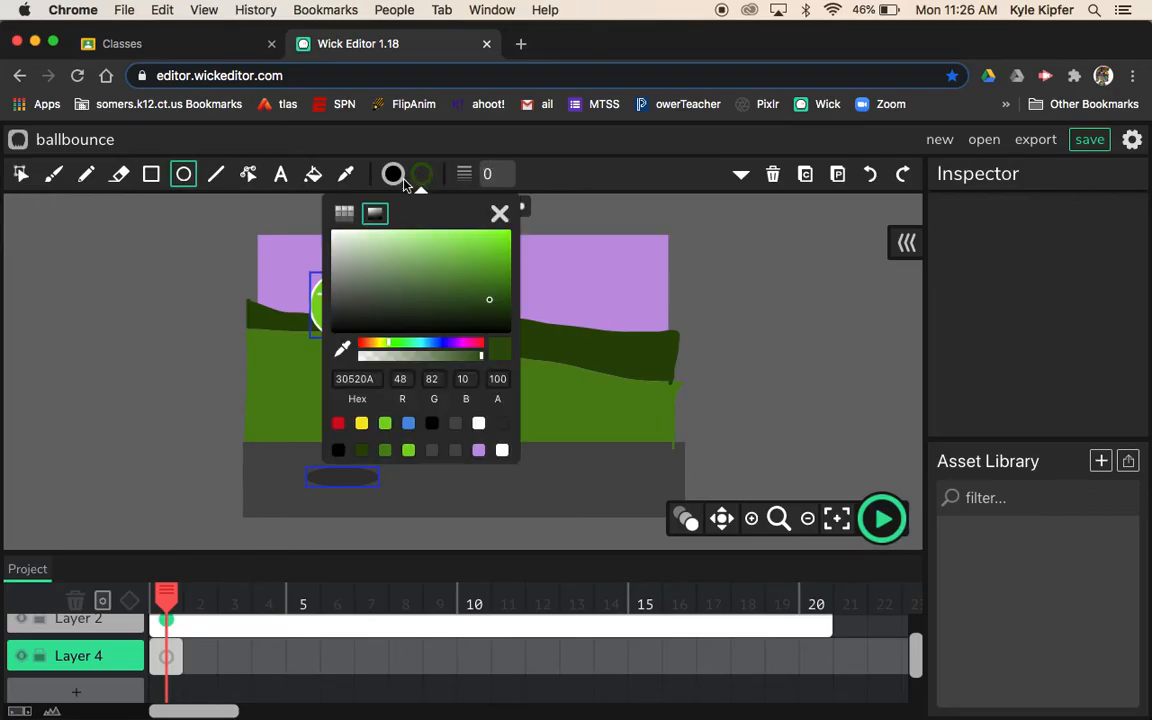
click(396, 177)
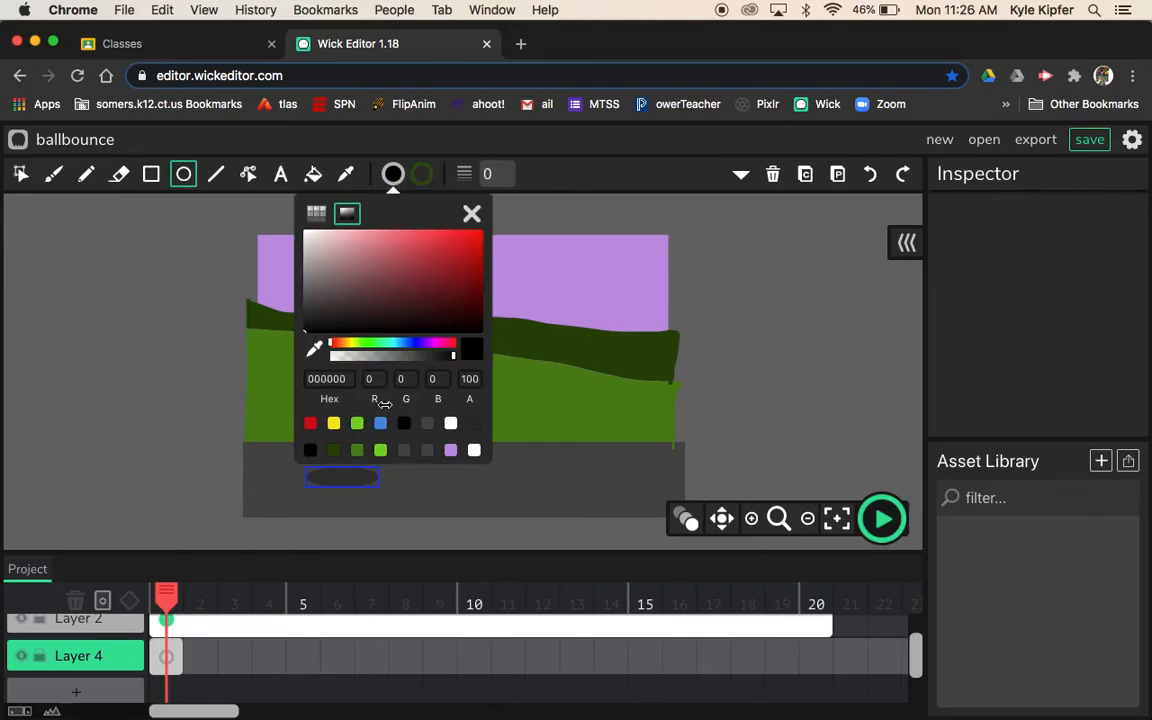
click(347, 345)
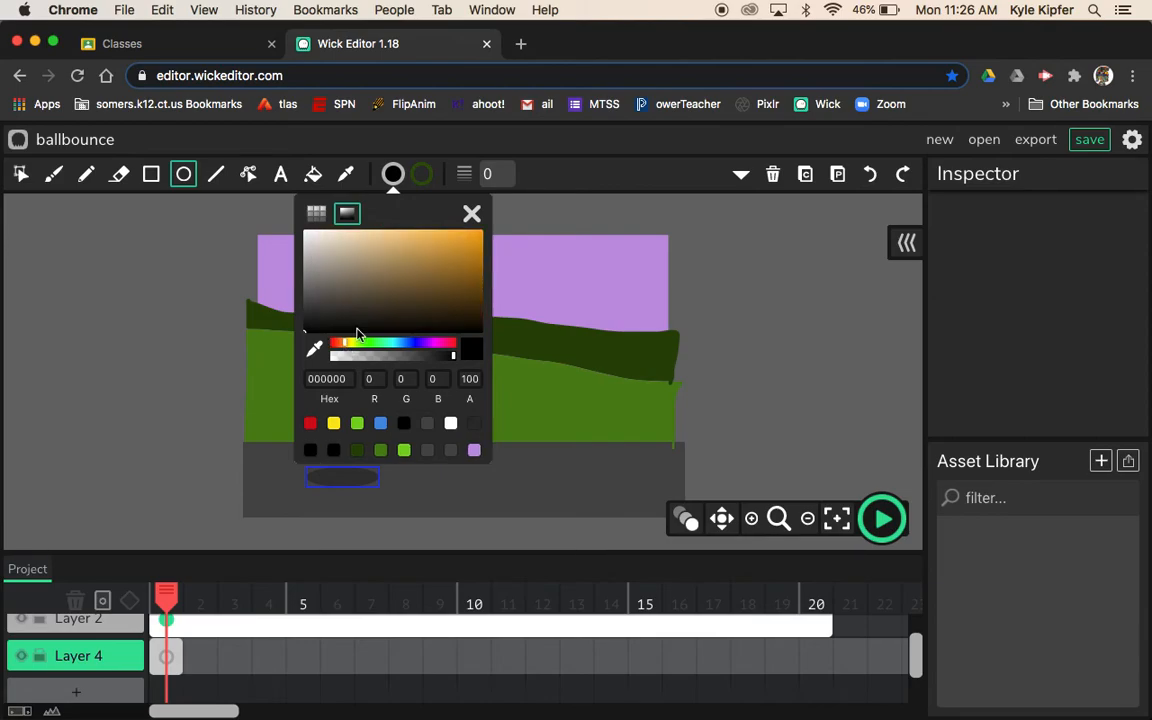
click(459, 256)
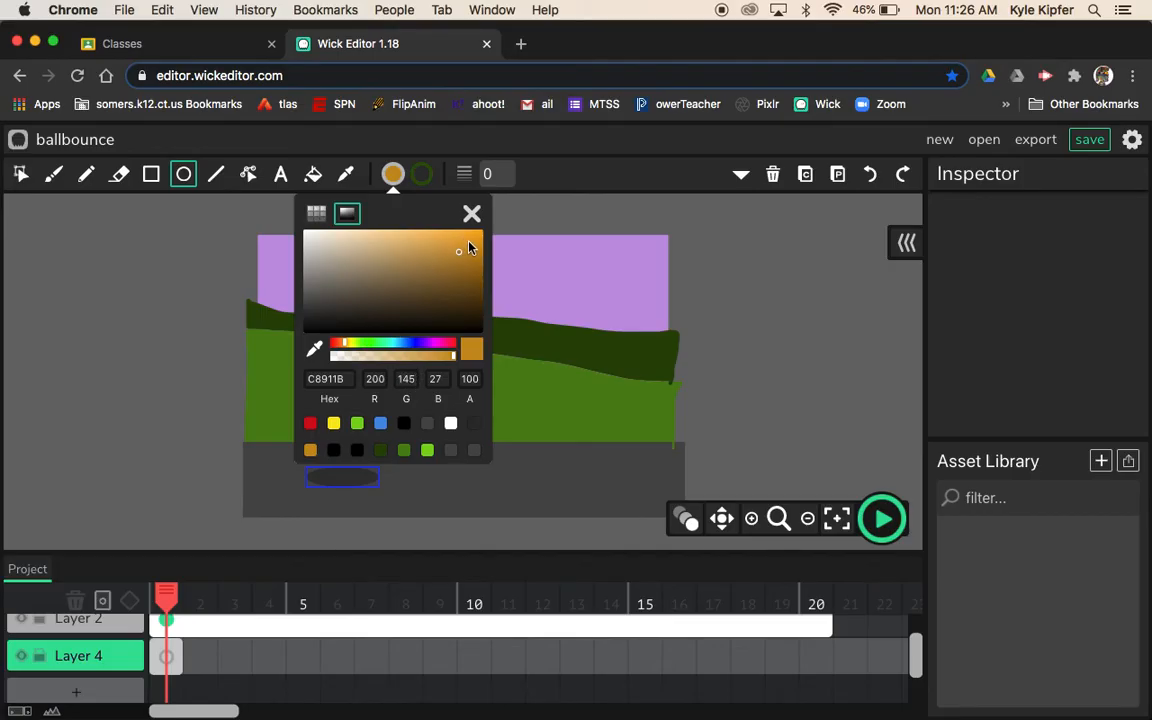
click(468, 244)
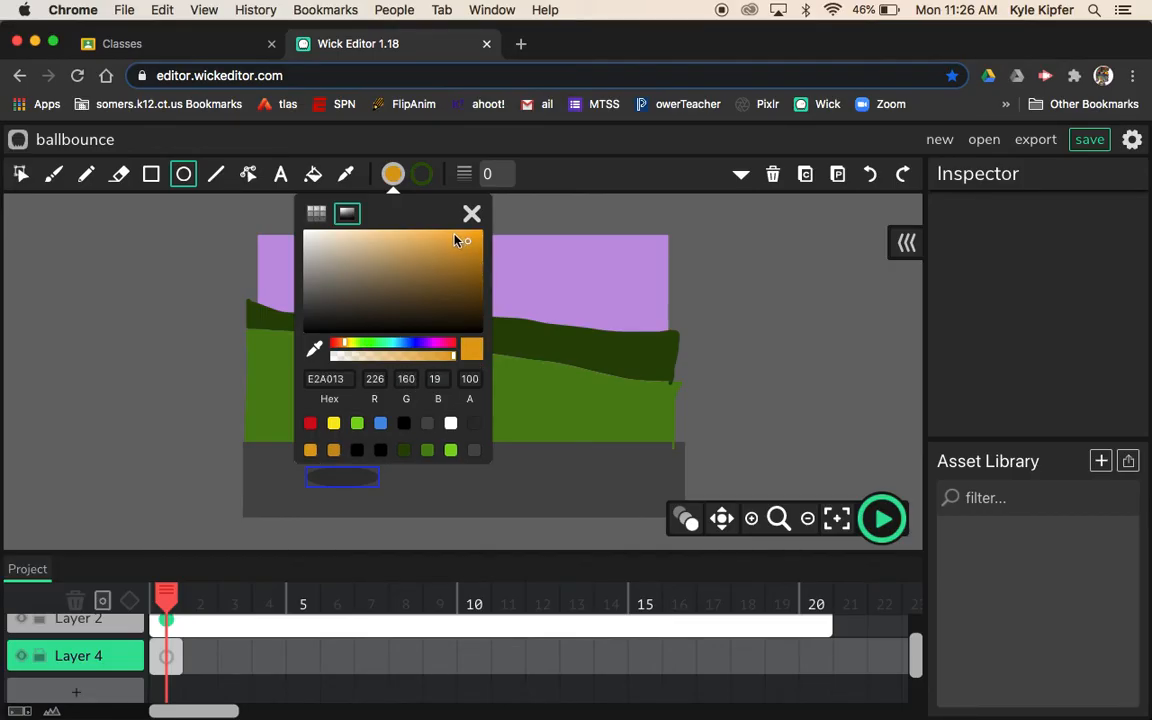
click(454, 240)
click(720, 286)
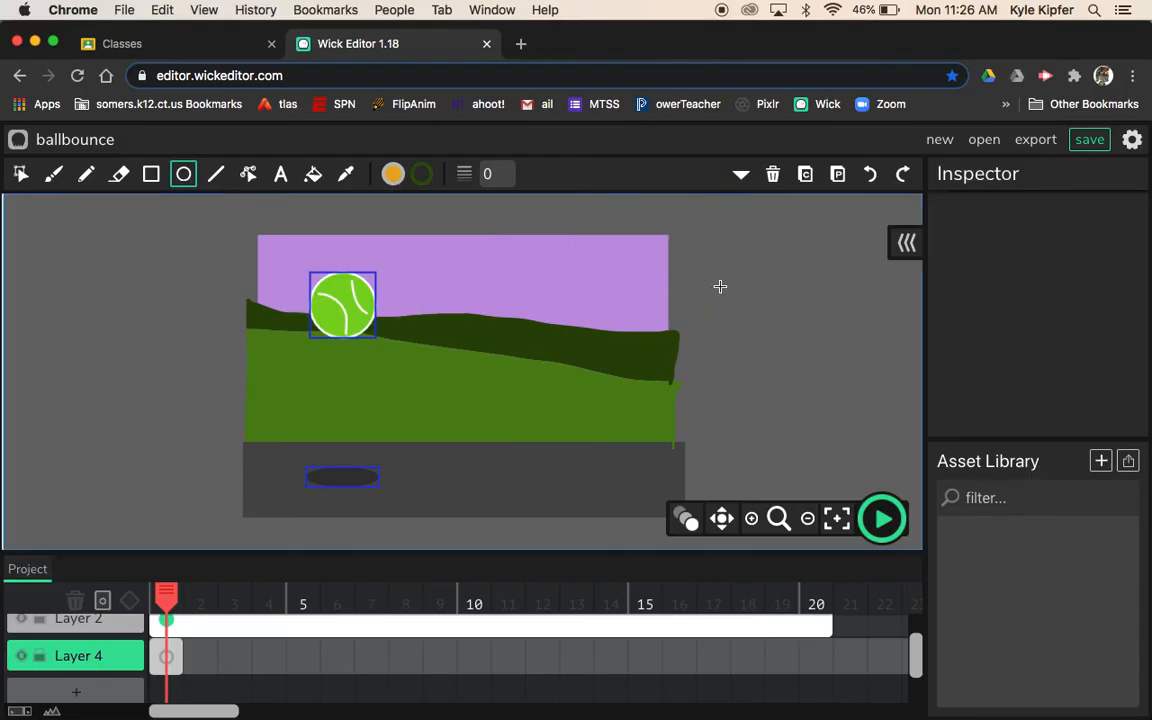
Step: Draw a sun circle about 46 px wide on Layer 4 and lower it partly behind the dark green hills
drag(557, 299, 581, 319)
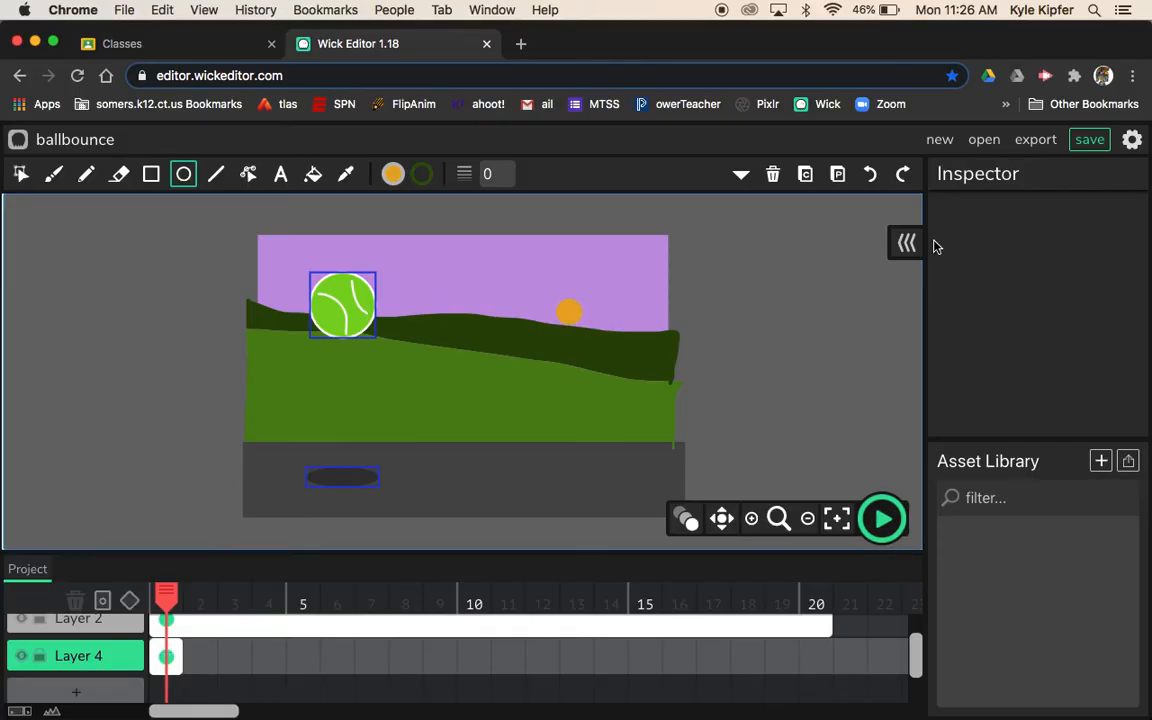
click(21, 174)
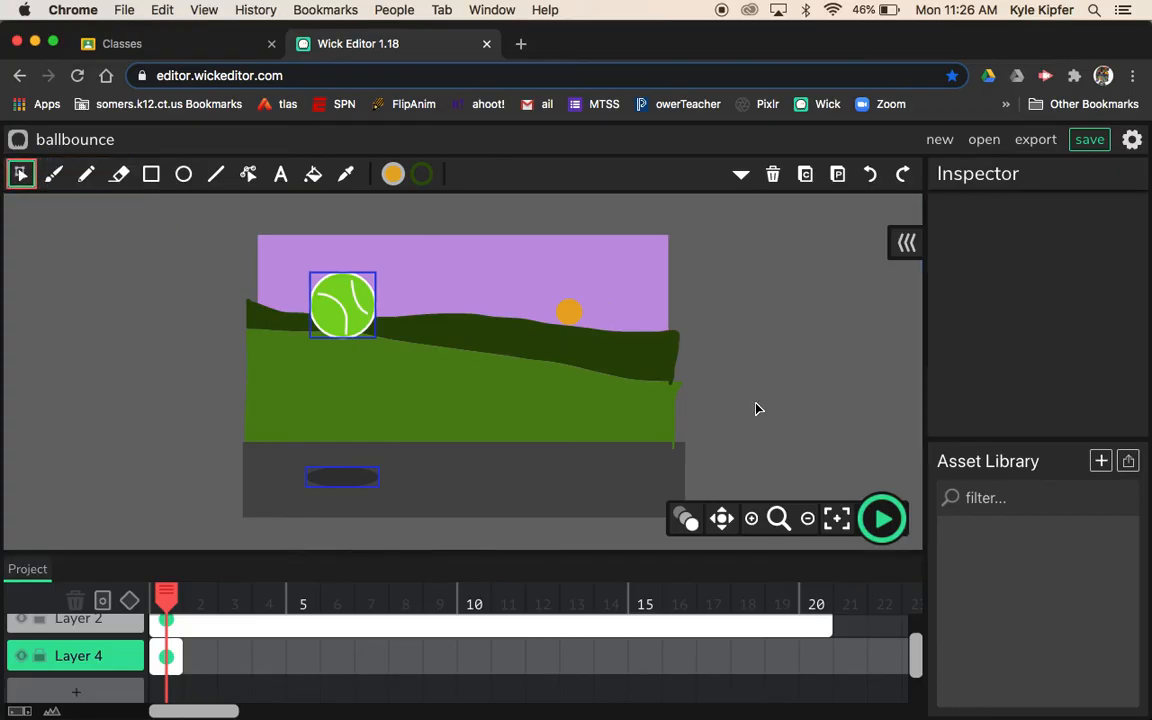
click(571, 314)
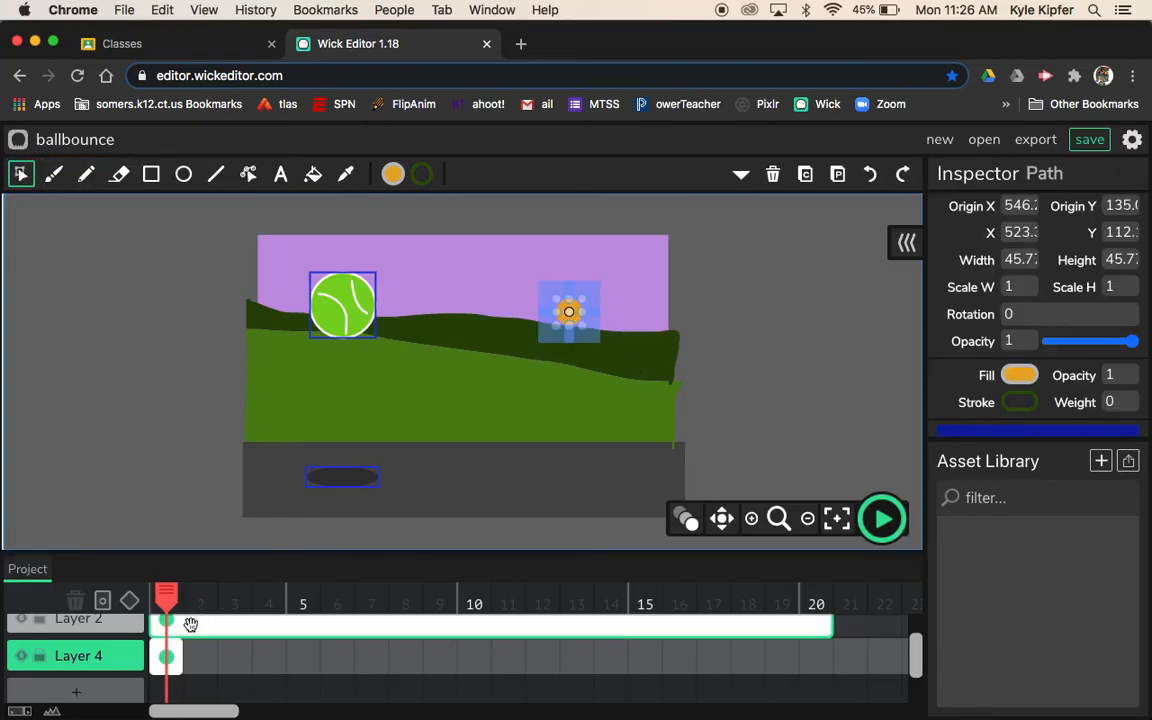
mouse_move(578, 318)
mouse_down()
mouse_move(570, 327)
mouse_move(560, 312)
mouse_move(566, 432)
mouse_move(545, 267)
mouse_move(597, 302)
mouse_move(571, 320)
mouse_up()
click(797, 328)
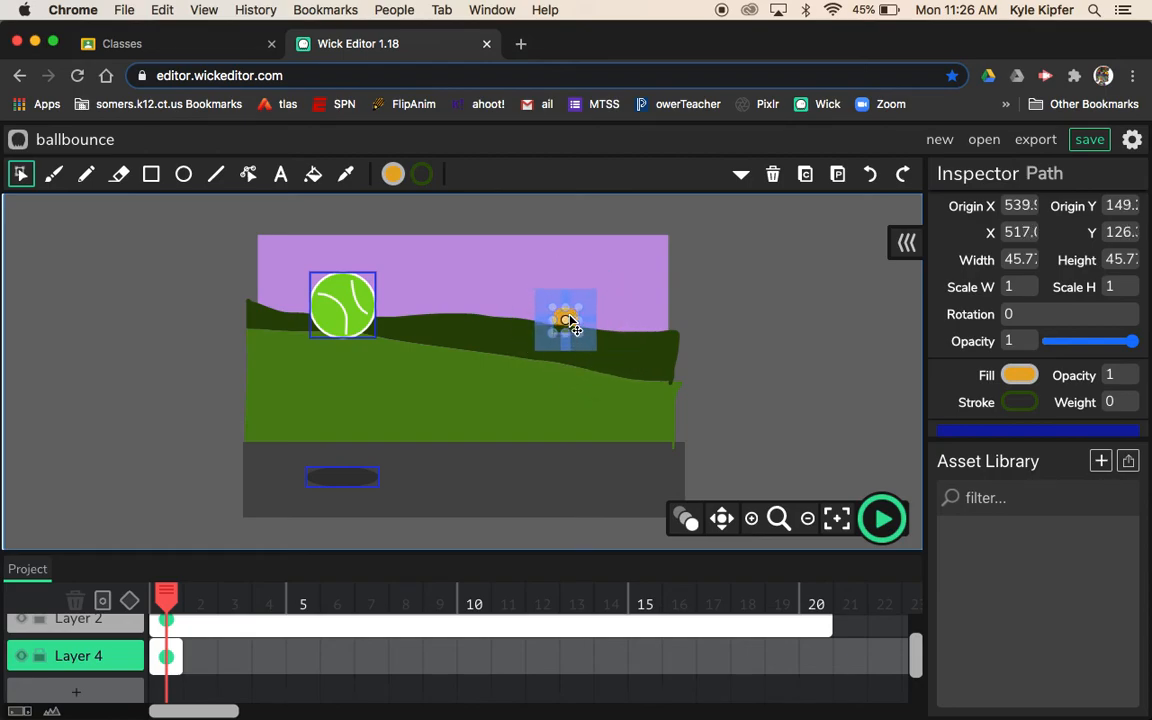
click(758, 316)
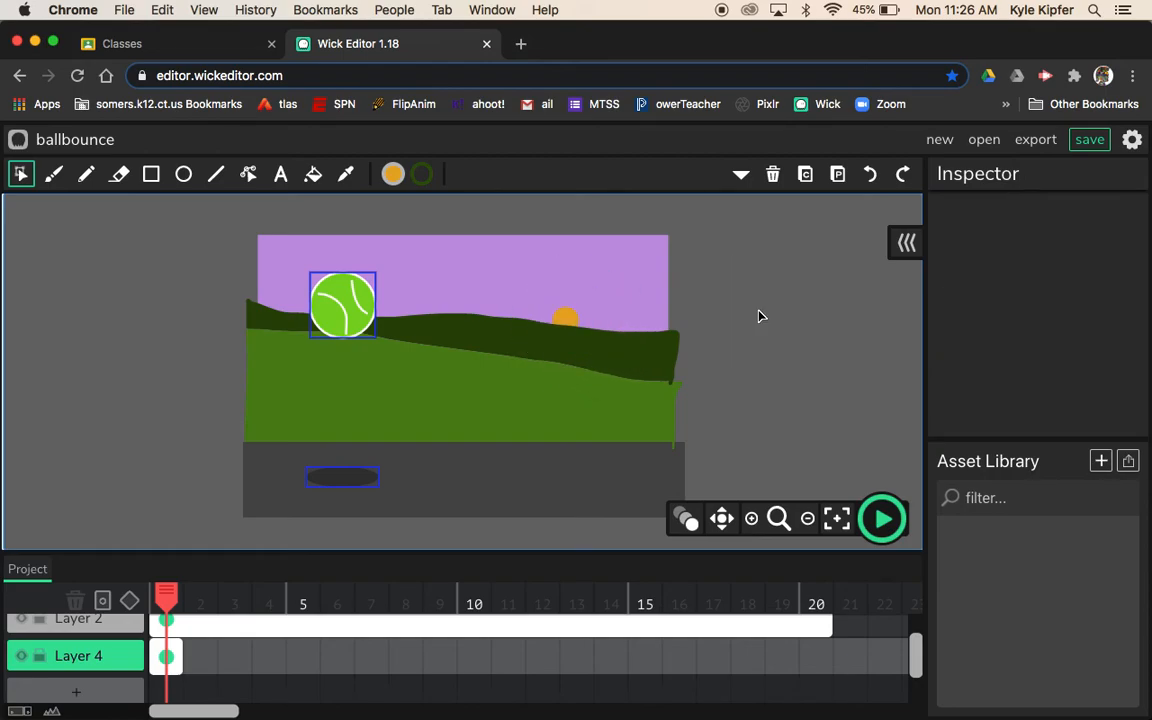
Step: Paint four rays around the upper part of the sun with the Brush tool at size 6 in yellow F8E71C
click(55, 176)
click(393, 175)
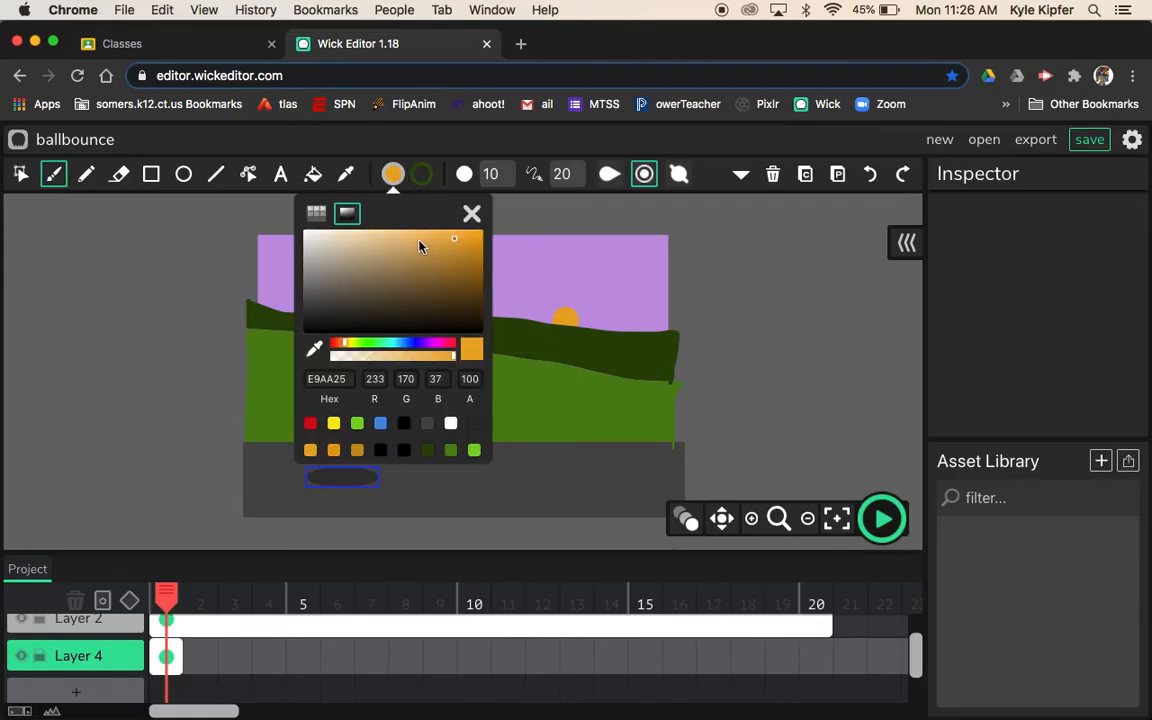
click(334, 425)
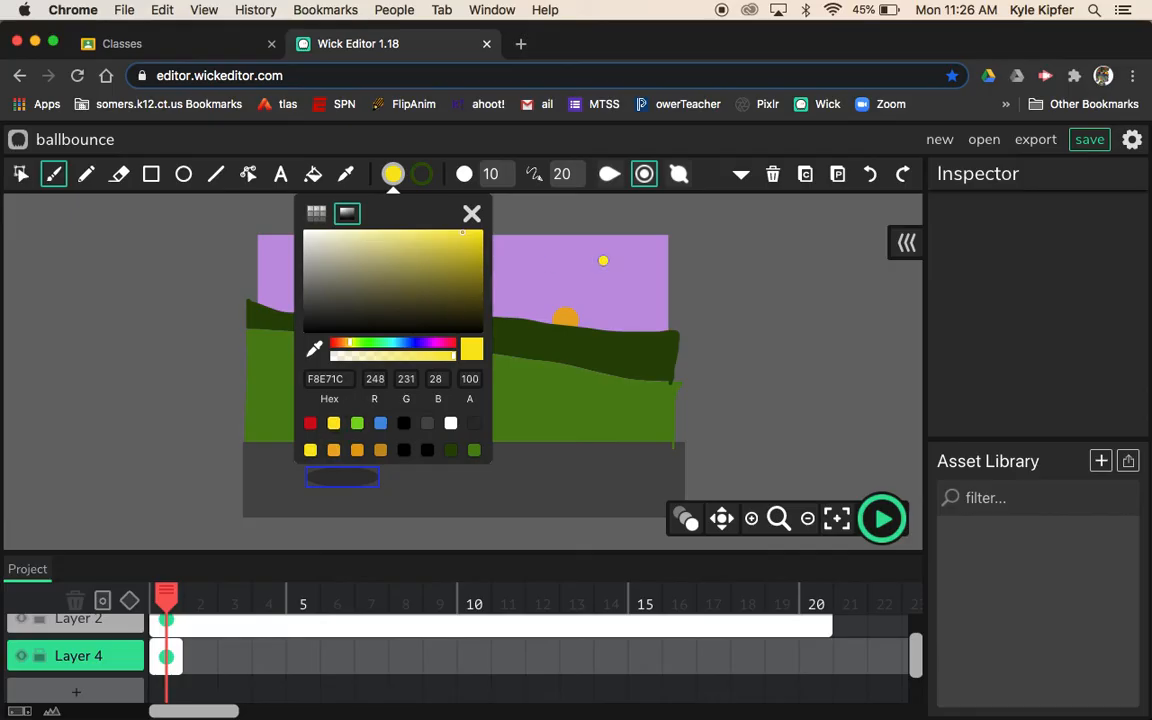
click(553, 284)
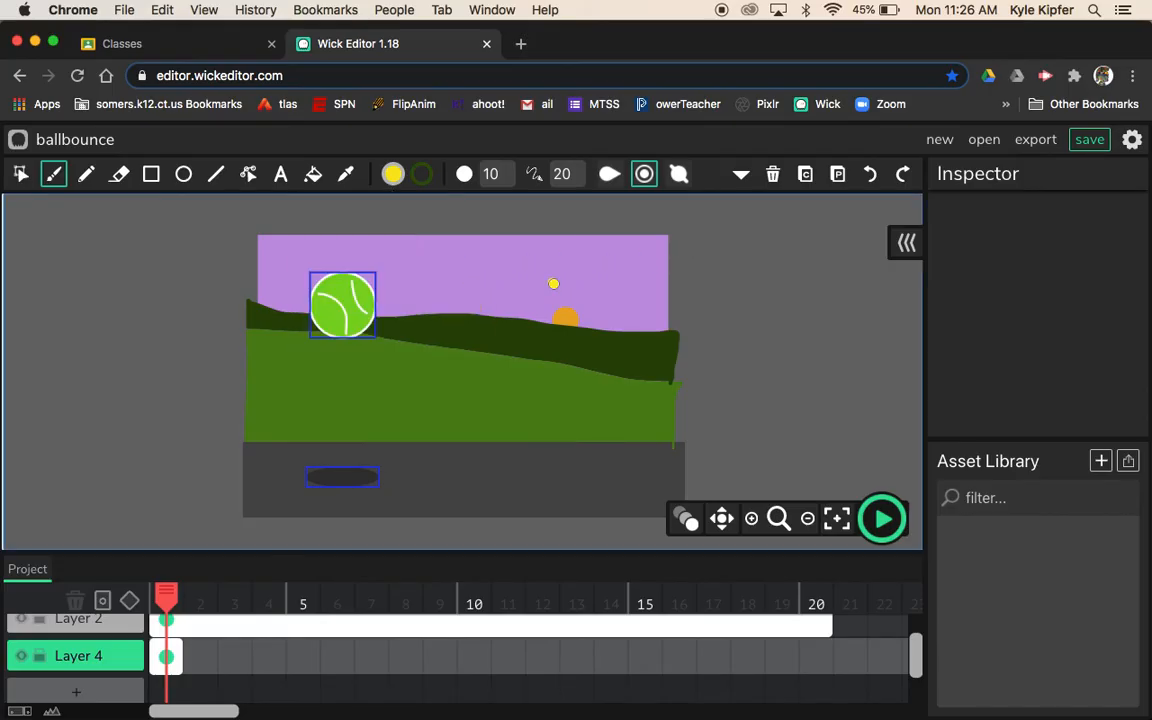
mouse_move(510, 172)
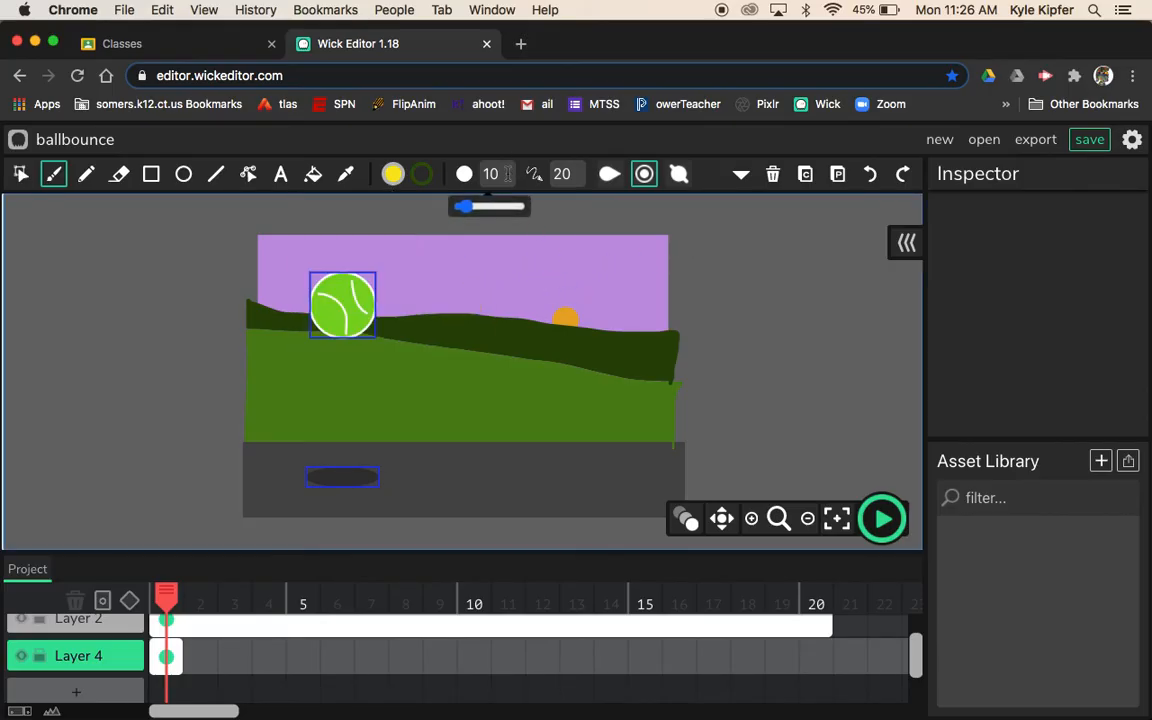
drag(466, 207, 463, 207)
mouse_move(537, 288)
mouse_down()
mouse_move(548, 306)
mouse_move(595, 284)
mouse_move(597, 316)
mouse_up()
scroll(589, 308, down, 1)
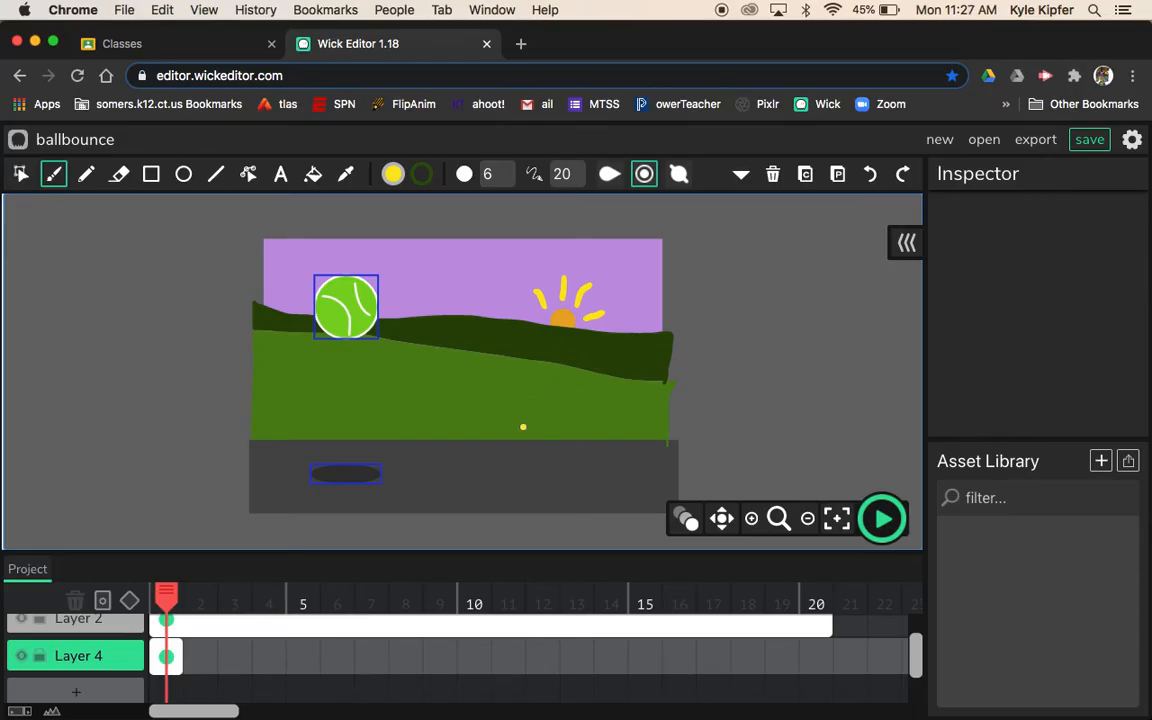
Step: Hide Layer 2 to uncover the whole sun and make Layer 4 the active layer
scroll(31, 648, up, 1)
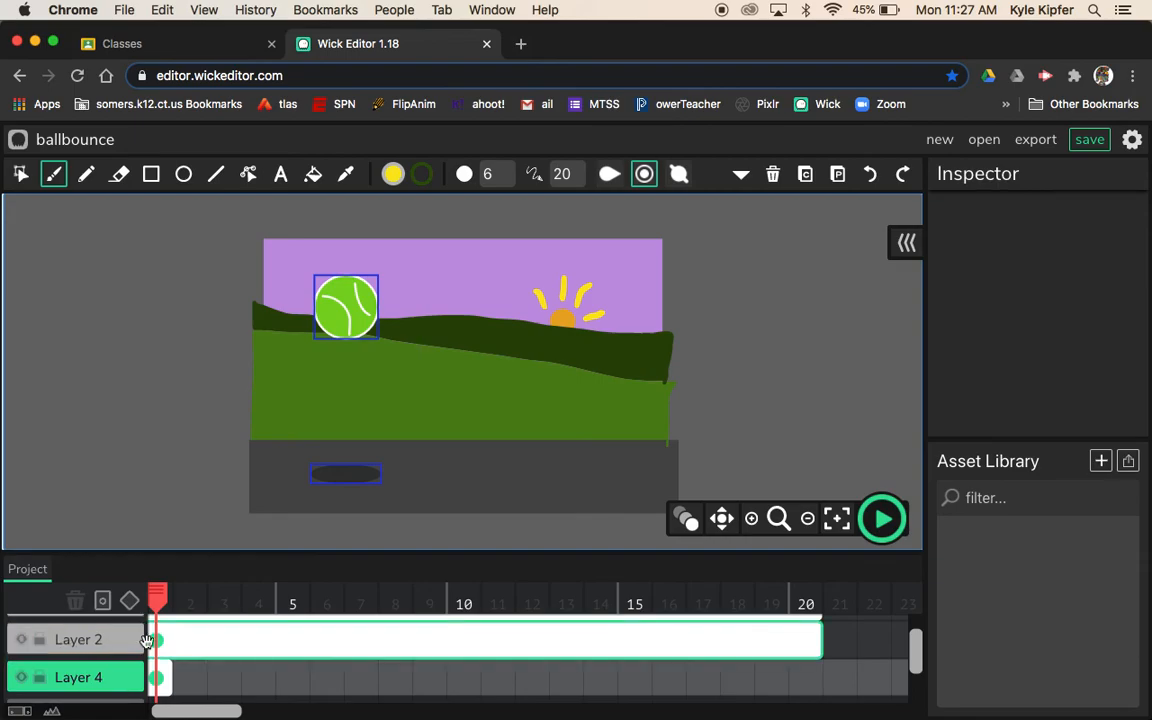
click(22, 641)
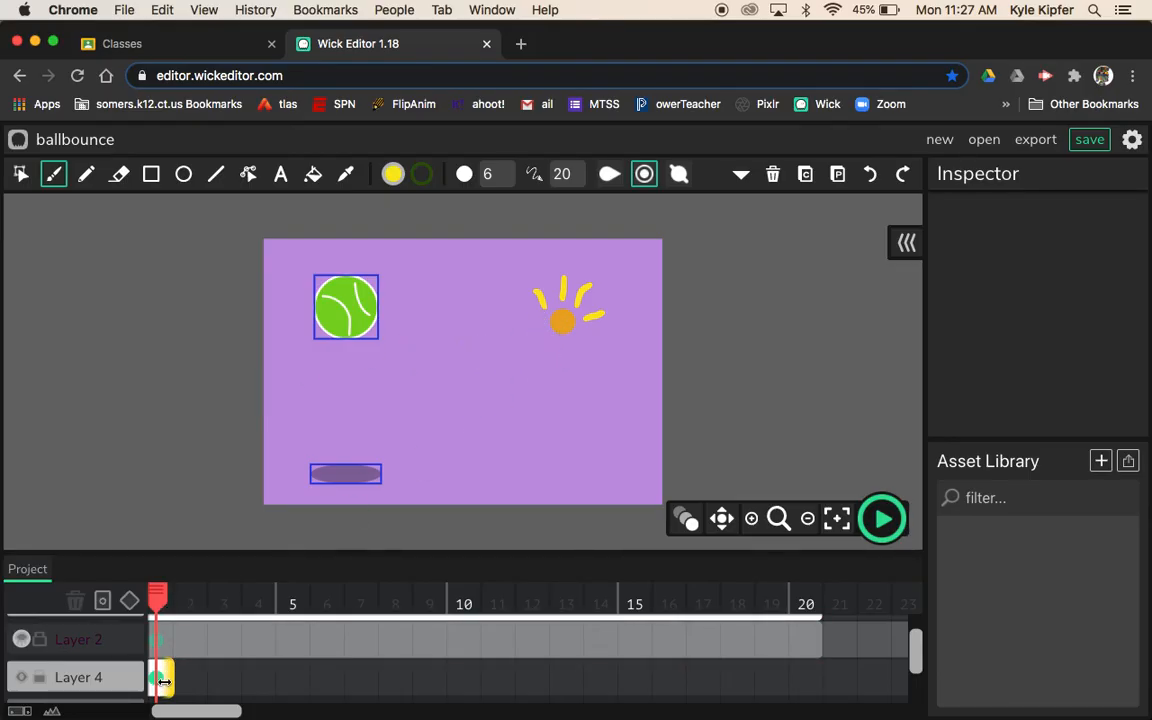
click(116, 685)
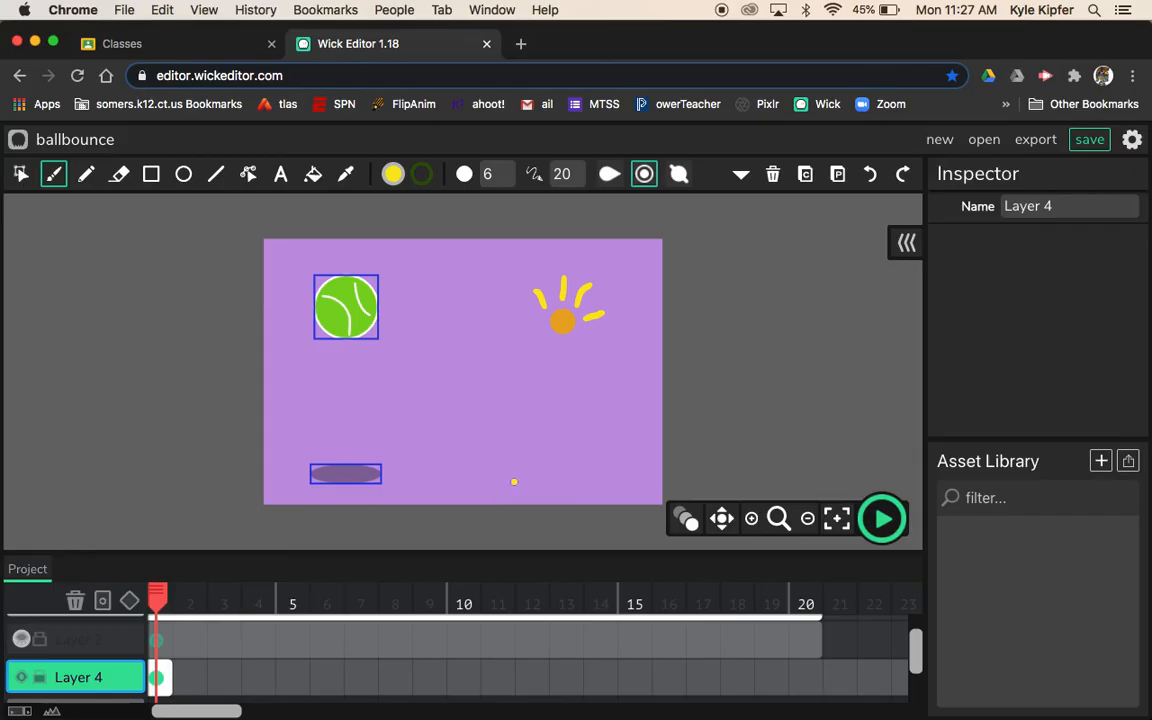
mouse_move(538, 326)
mouse_down()
mouse_move(518, 337)
mouse_move(589, 350)
mouse_up()
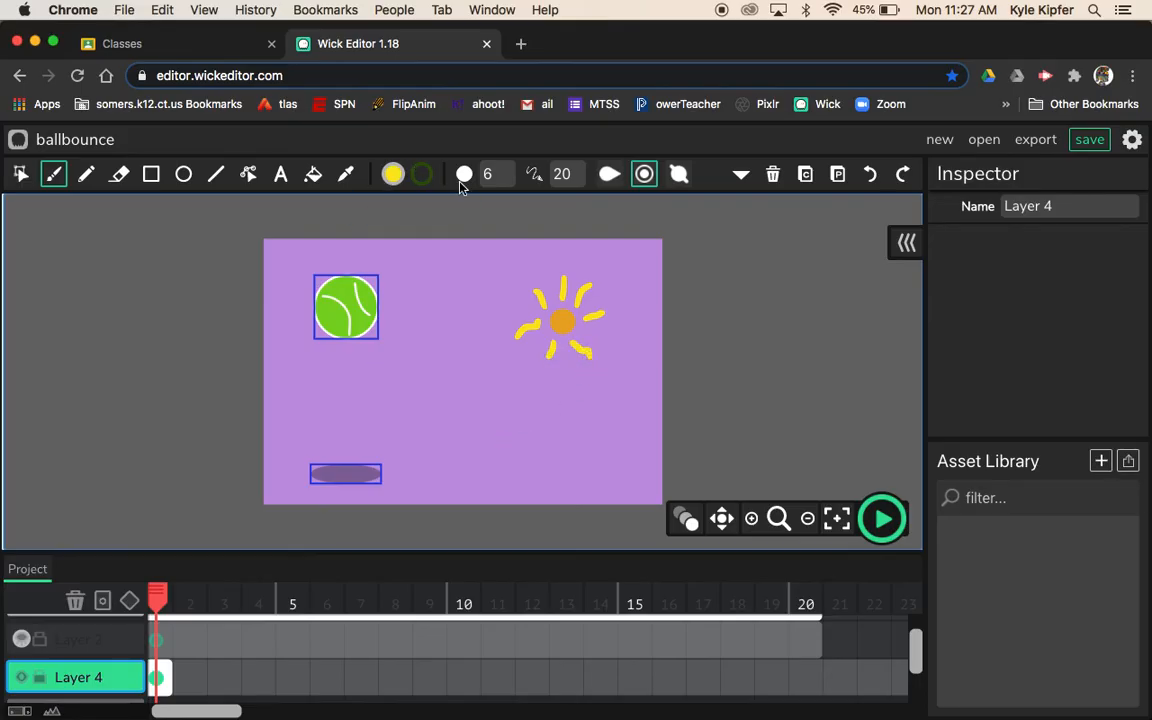
key(super+z)
key(super+z)
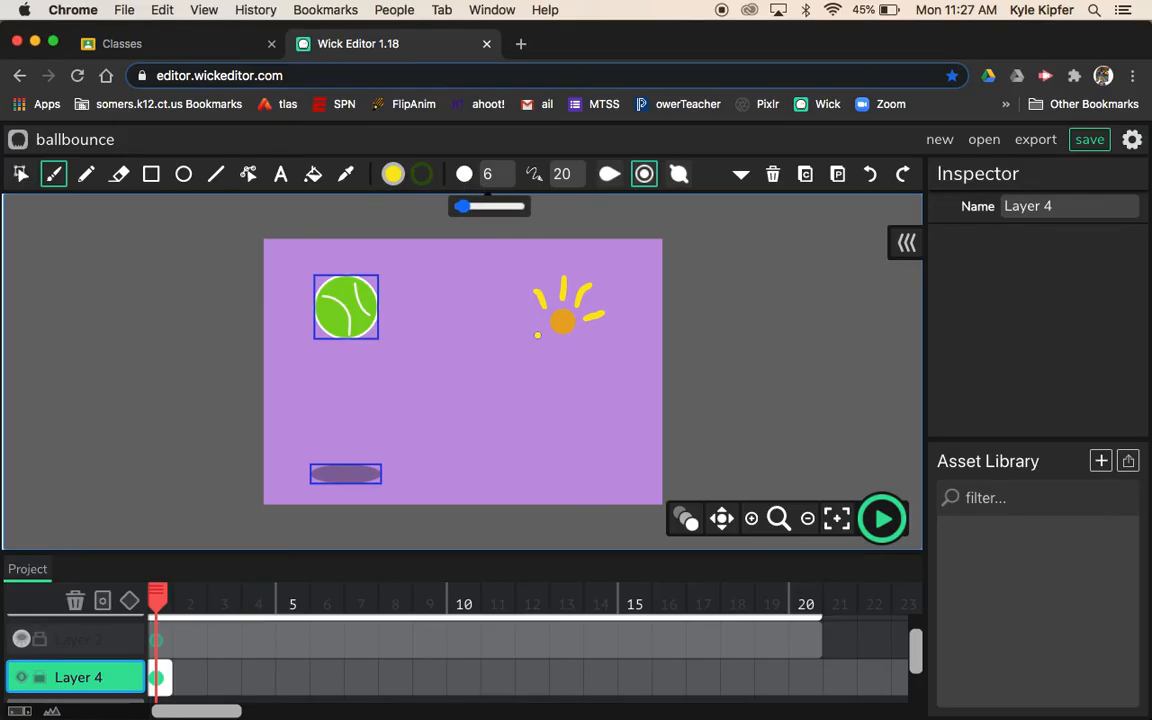
Step: Paint short yellow rays around the lower half of the sun and show Layer 2 again
drag(530, 321, 535, 323)
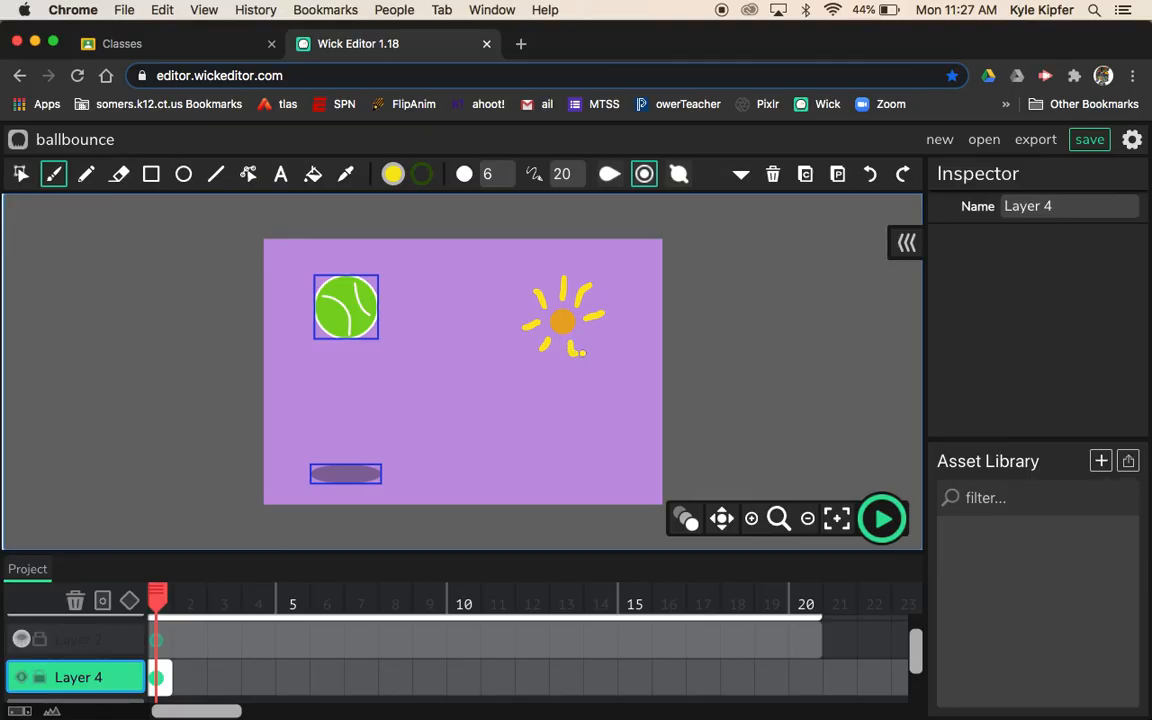
drag(589, 339, 600, 343)
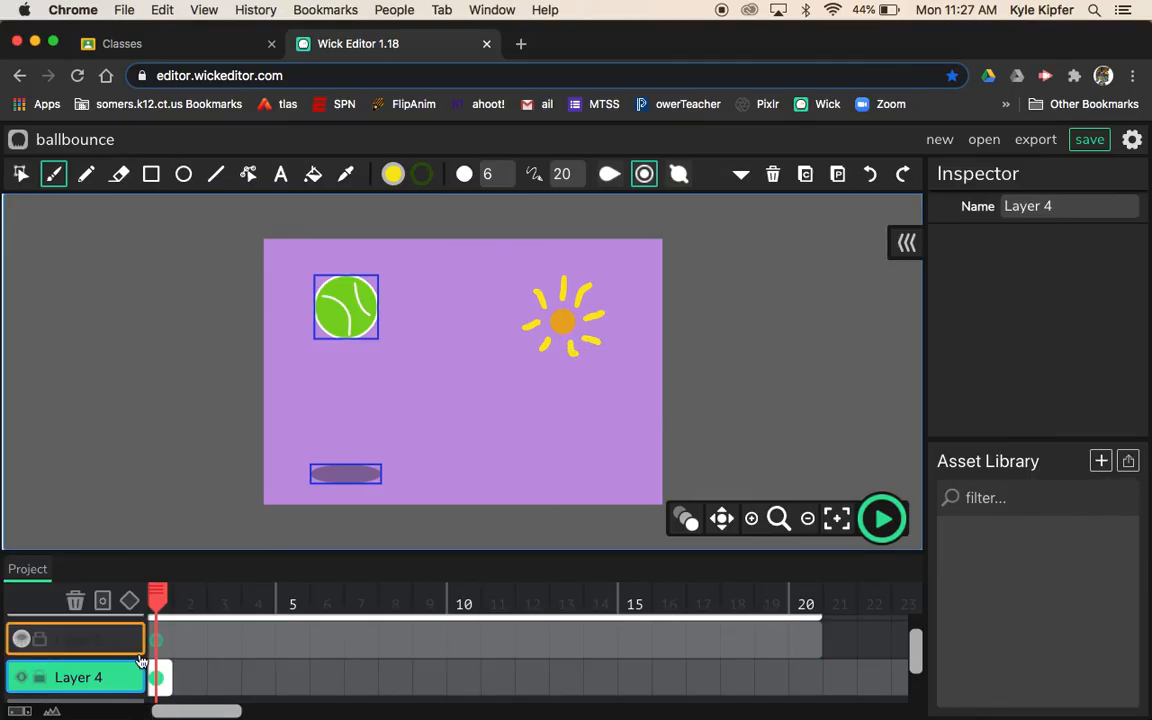
click(19, 643)
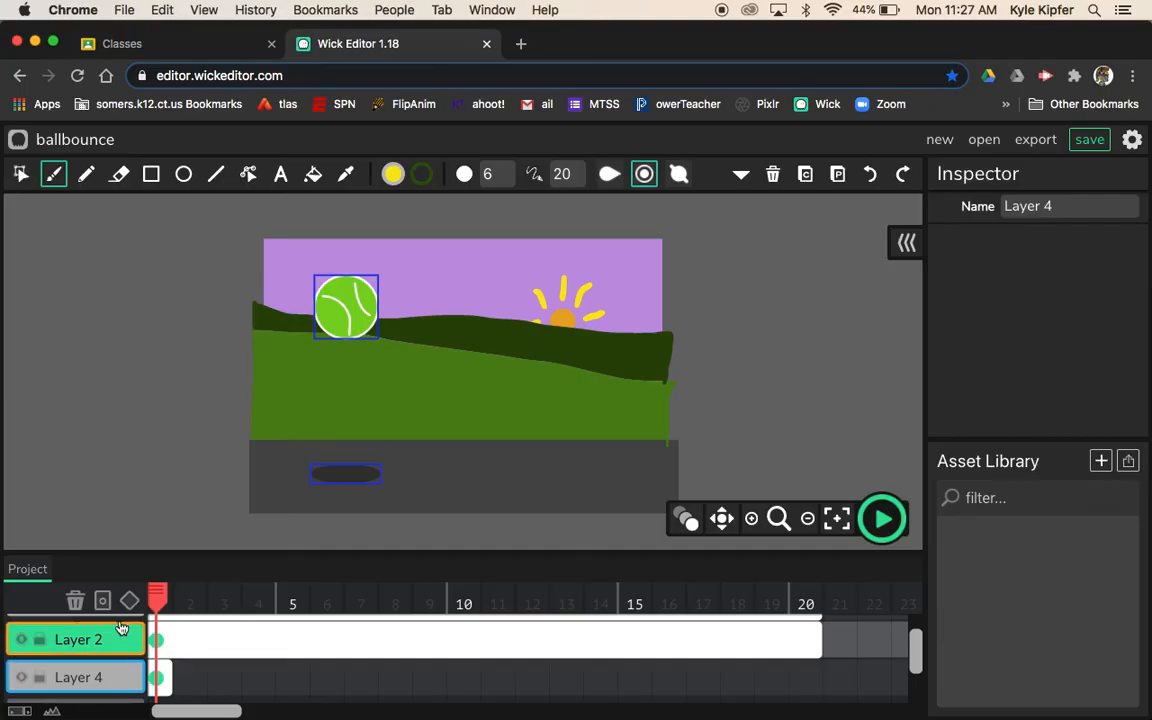
Step: Extend Layer 4's sun frame to a length of 20 and add tweens at frames 1 and 20
drag(170, 679, 826, 707)
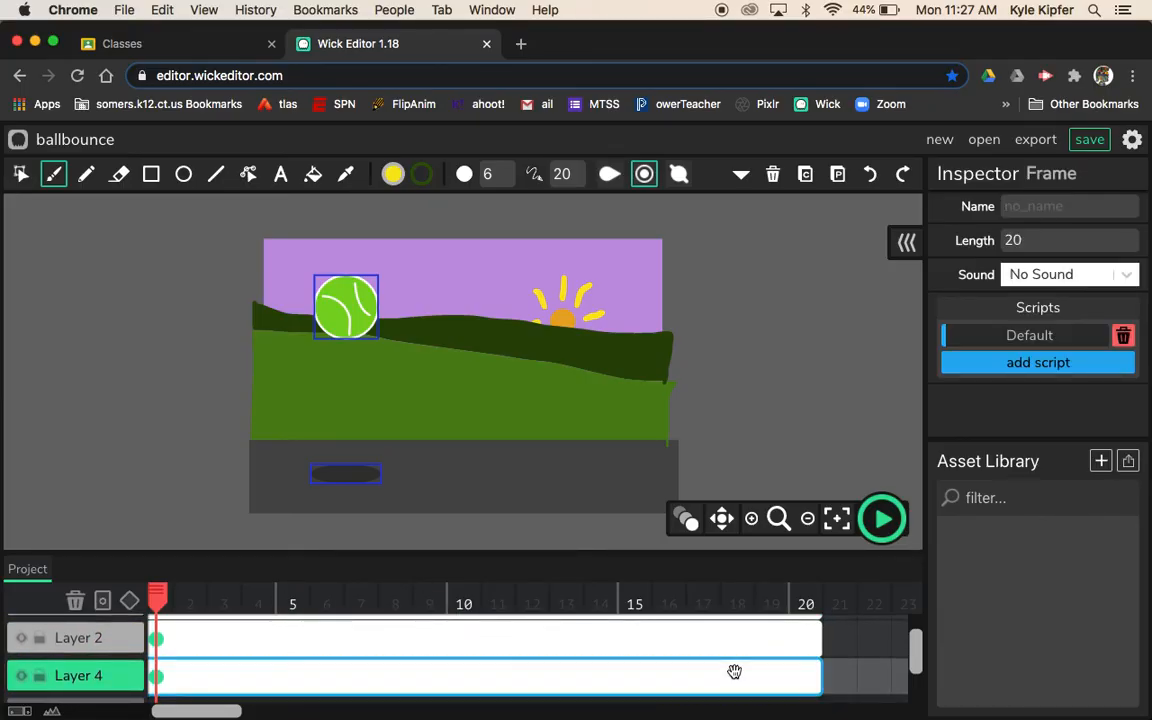
click(167, 675)
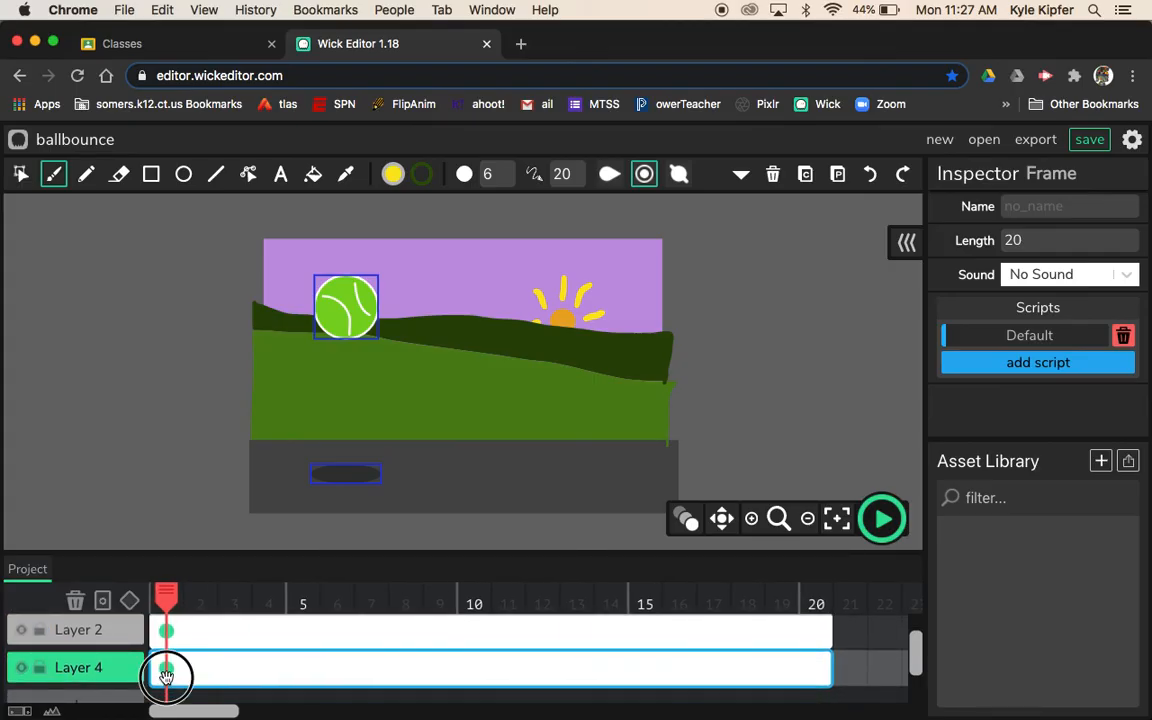
click(128, 603)
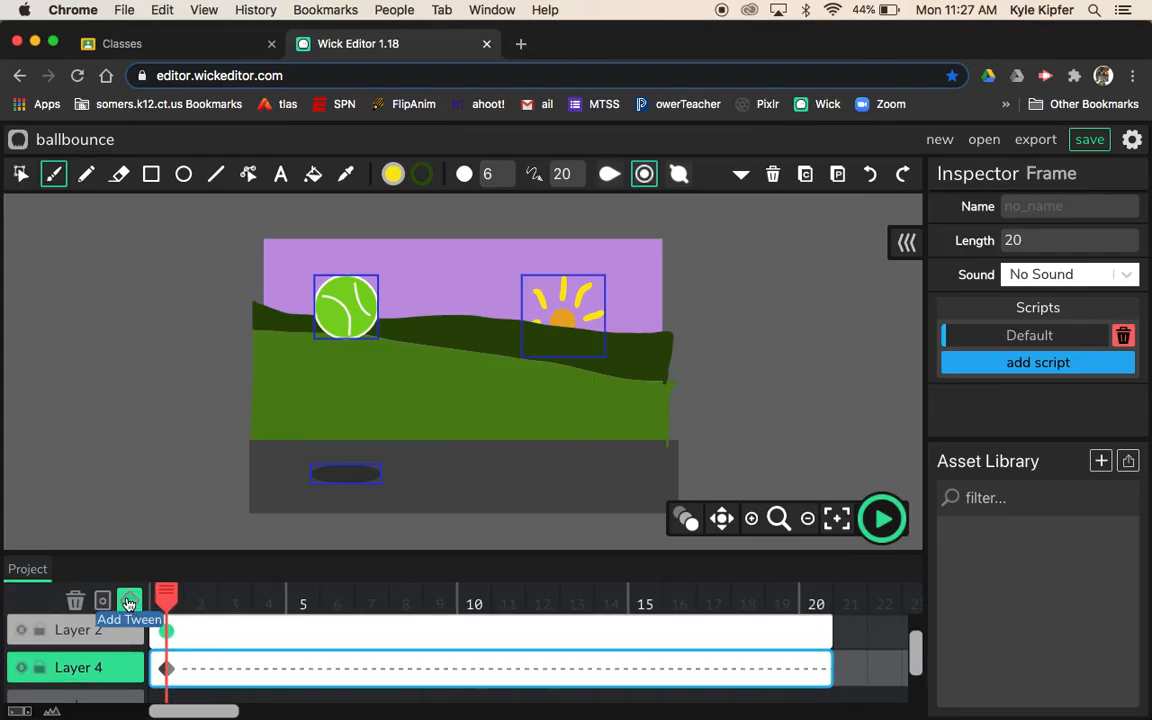
click(820, 671)
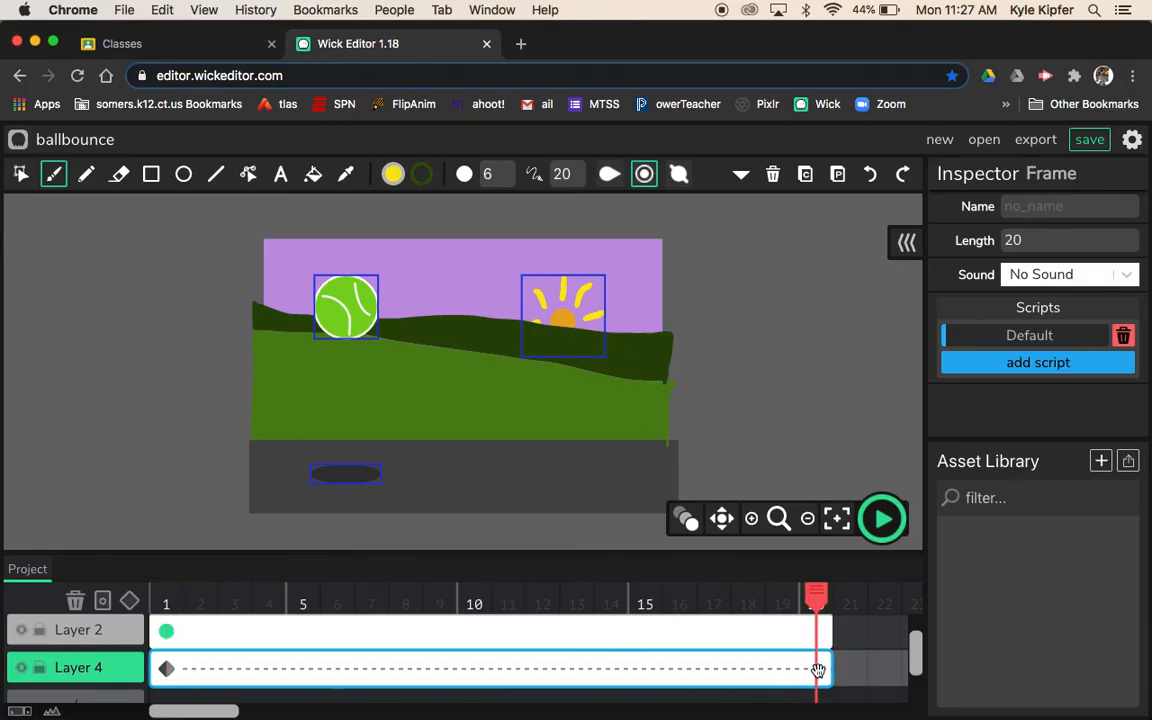
click(129, 601)
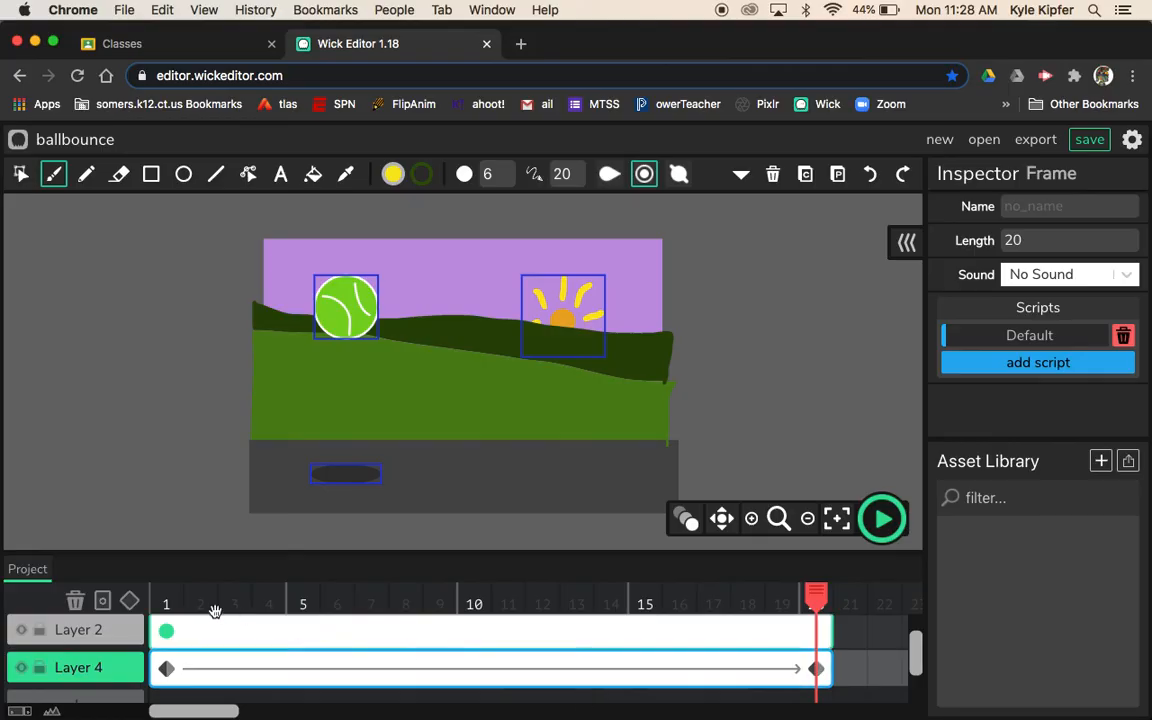
Step: Set the full rotations of the sun's frame 1 tween to 2 and preview the spinning sun
click(166, 669)
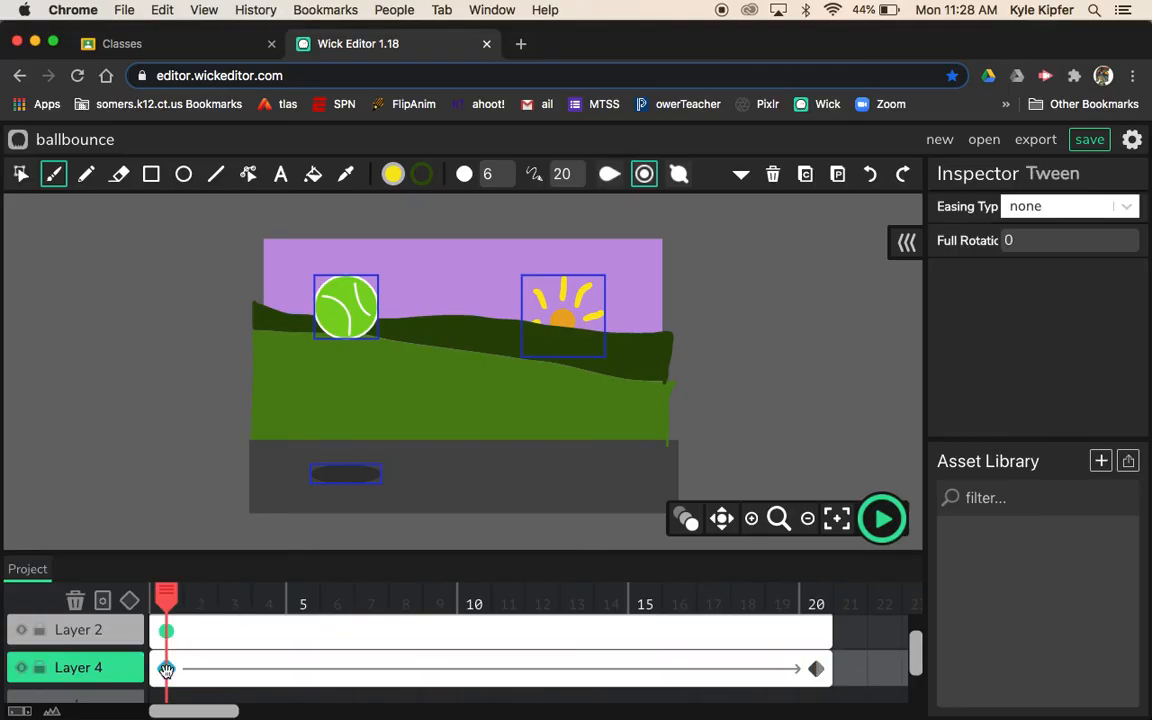
click(1041, 244)
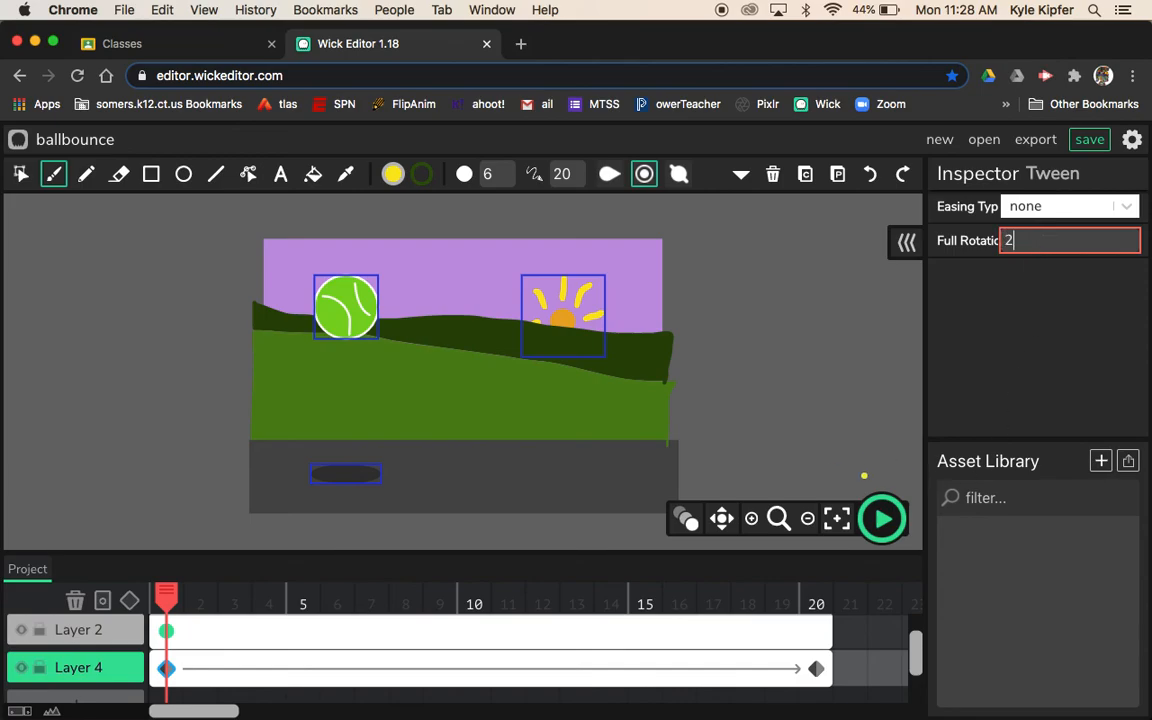
click(882, 519)
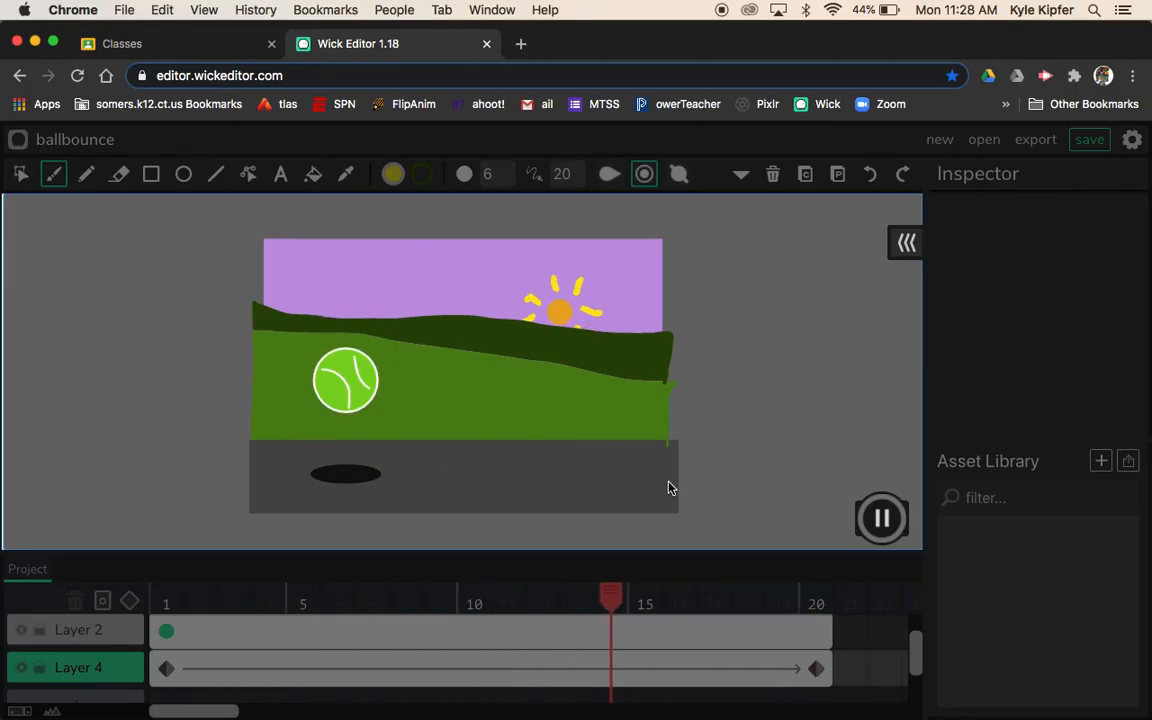
click(881, 519)
Step: Return the playhead to frame 1 and preview the complete animation
scroll(297, 641, up, 3)
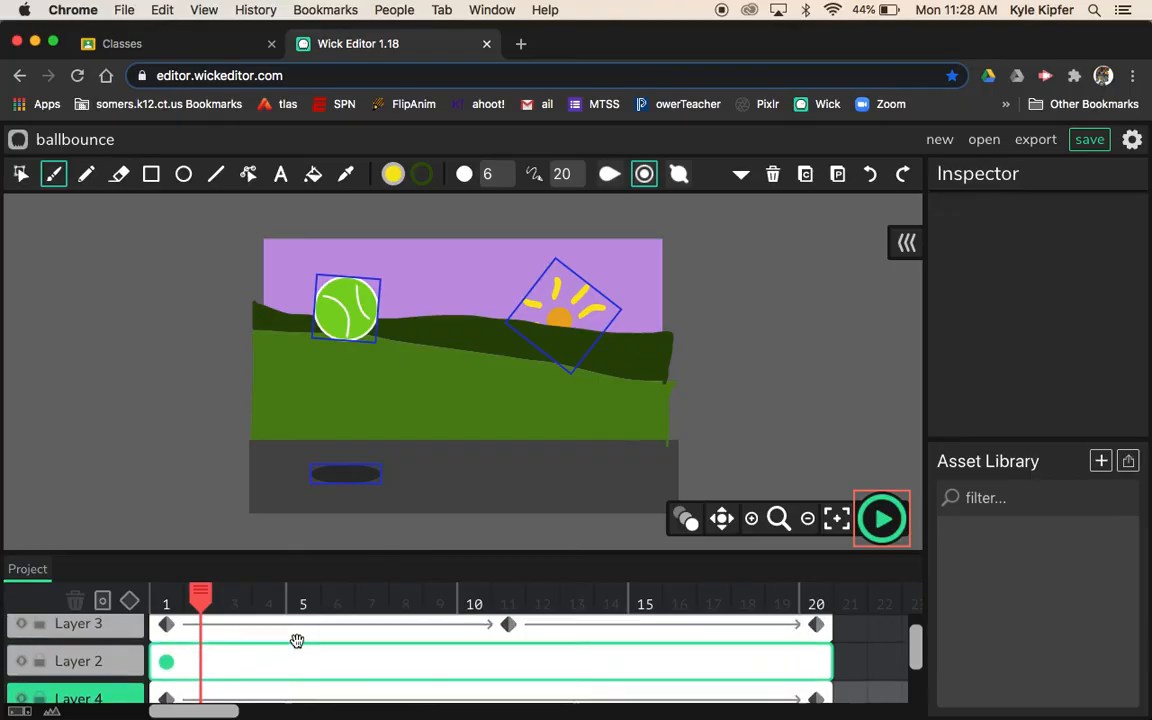
click(167, 679)
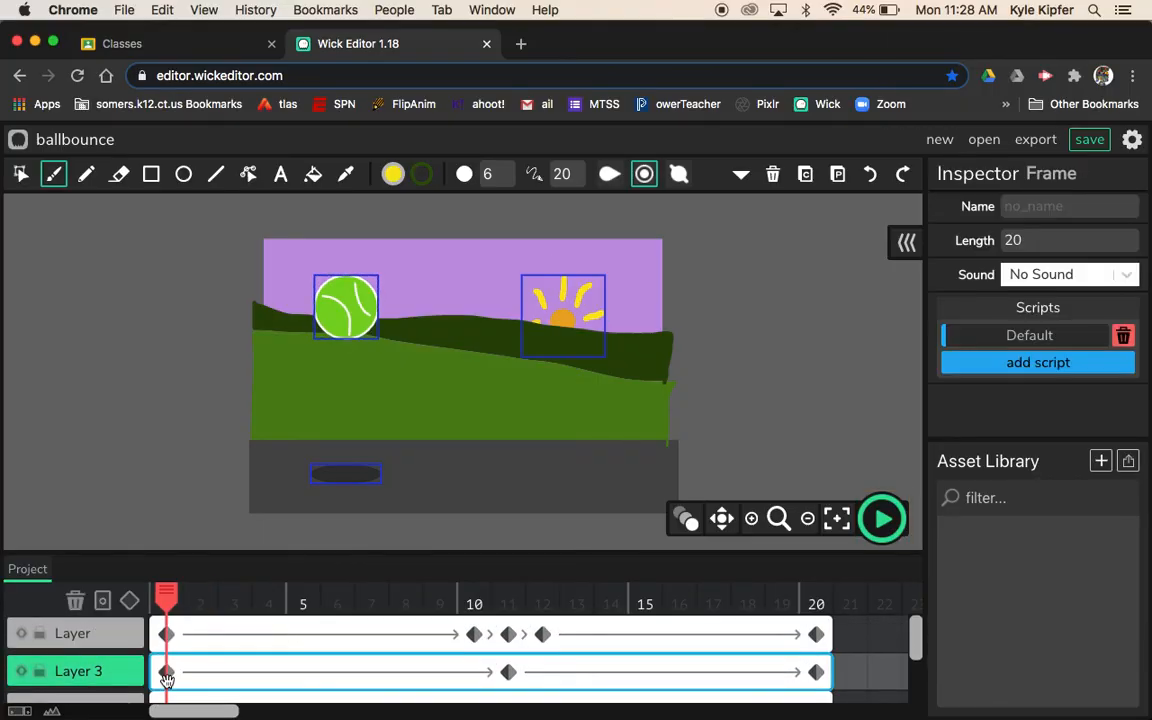
drag(167, 596, 205, 588)
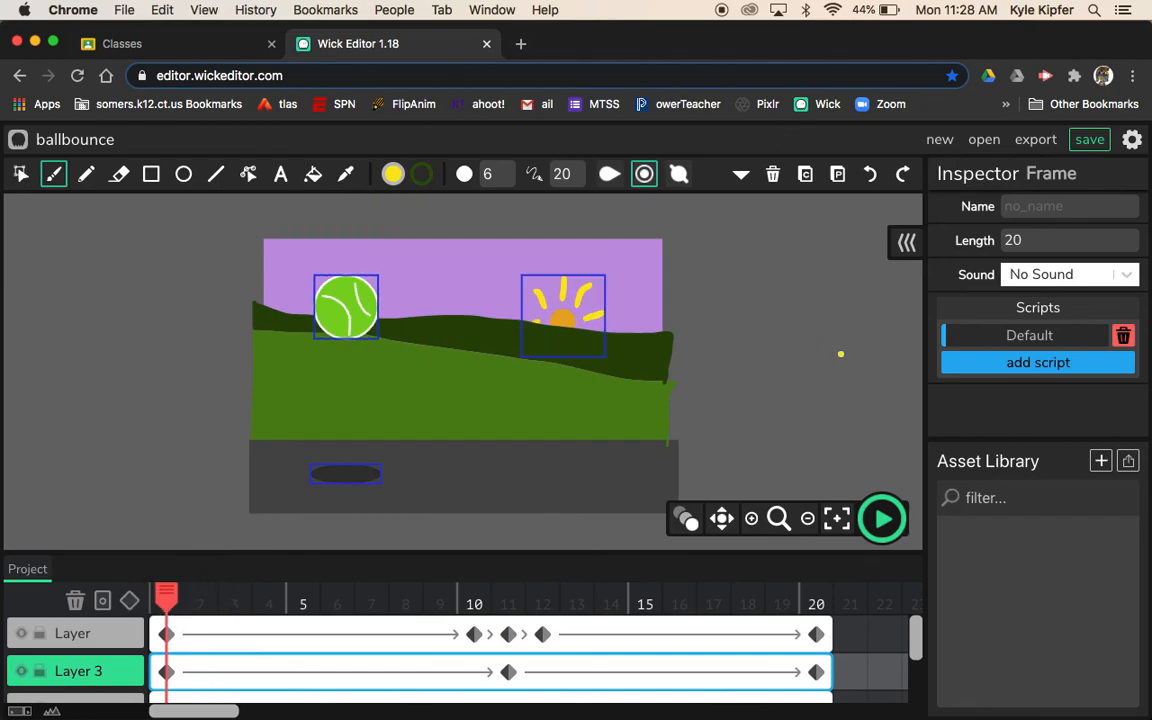
click(883, 530)
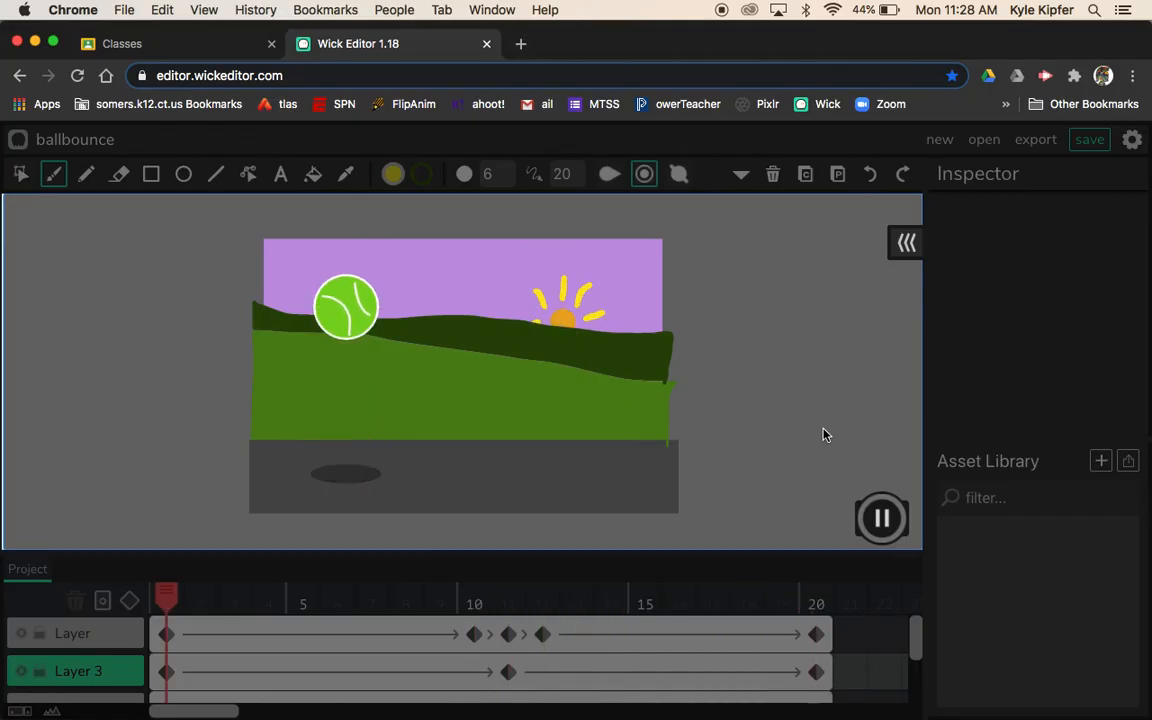
click(884, 524)
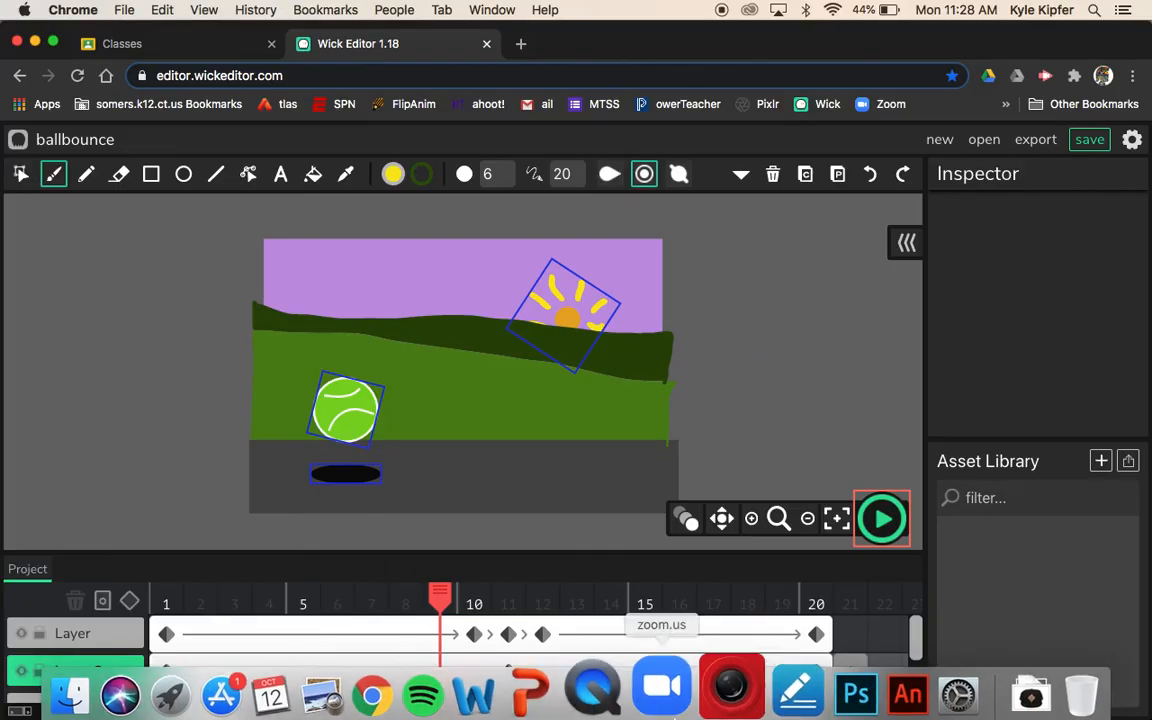
right_click(625, 680)
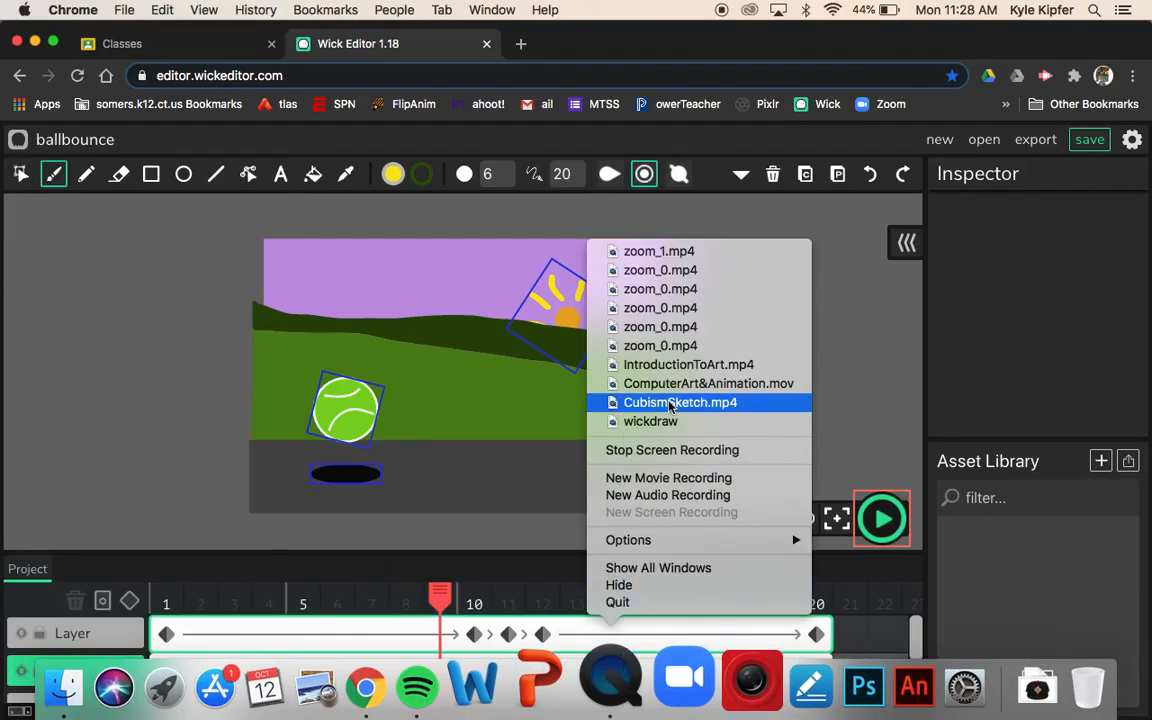